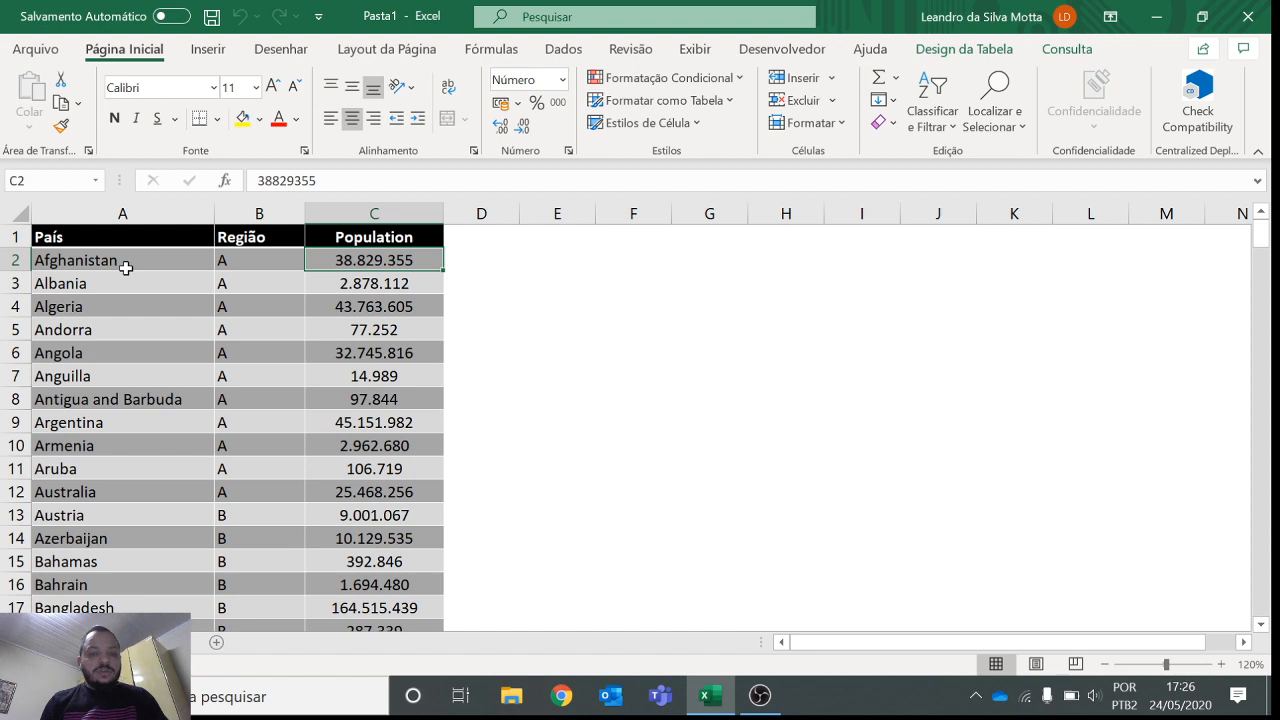
# - Create a pivot table on a new worksheet from columns A to C of the Base de dados sheet
pyautogui.press('Left')
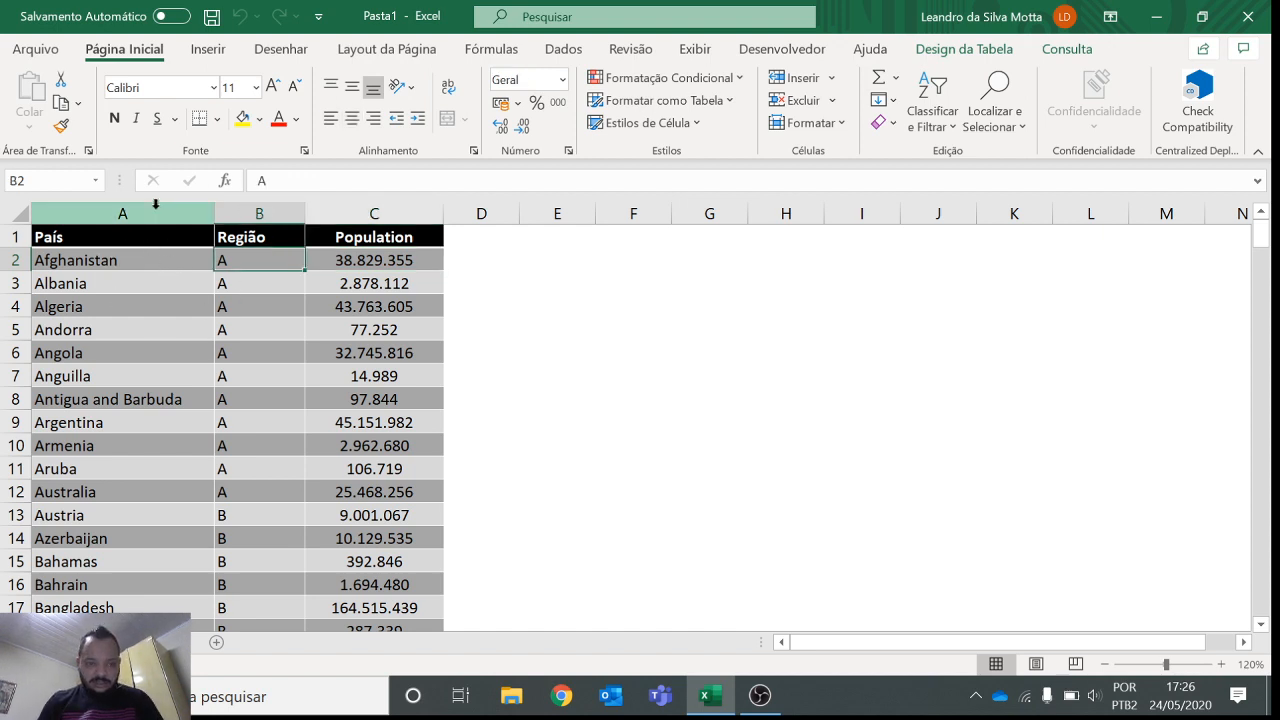
pyautogui.moveTo(155, 204); pyautogui.dragTo(335, 209)
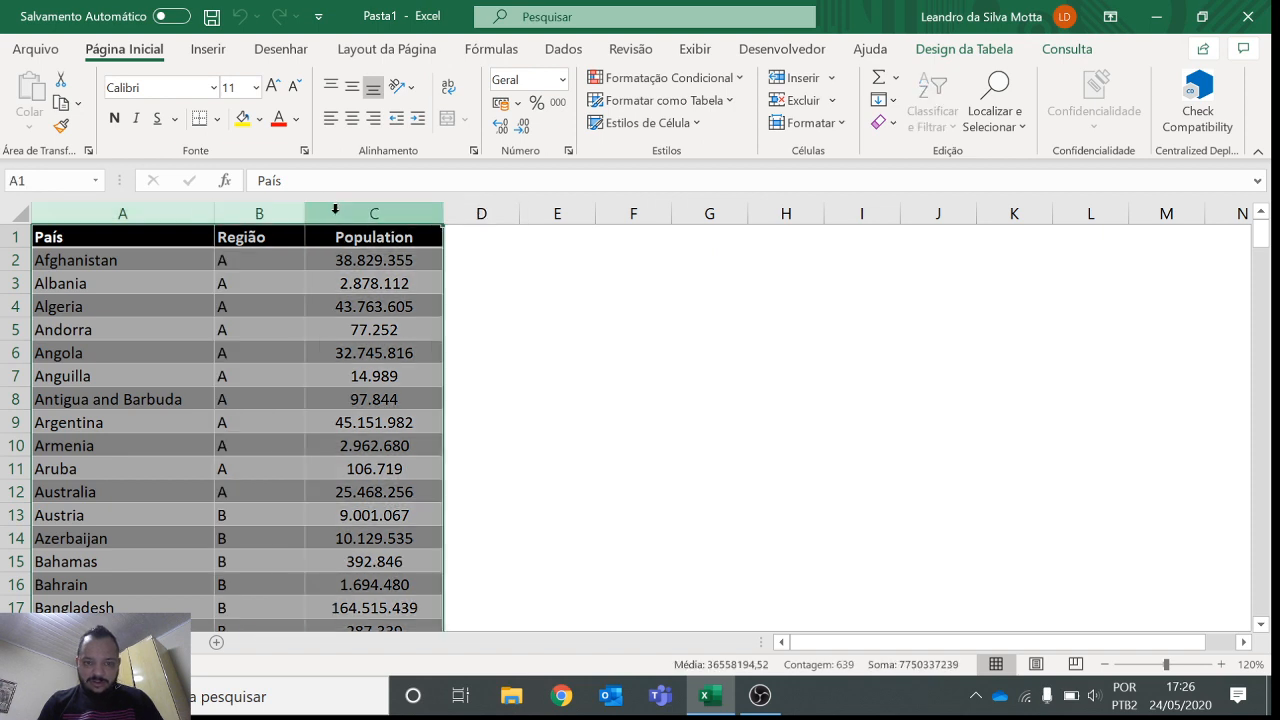
pyautogui.click(268, 279)
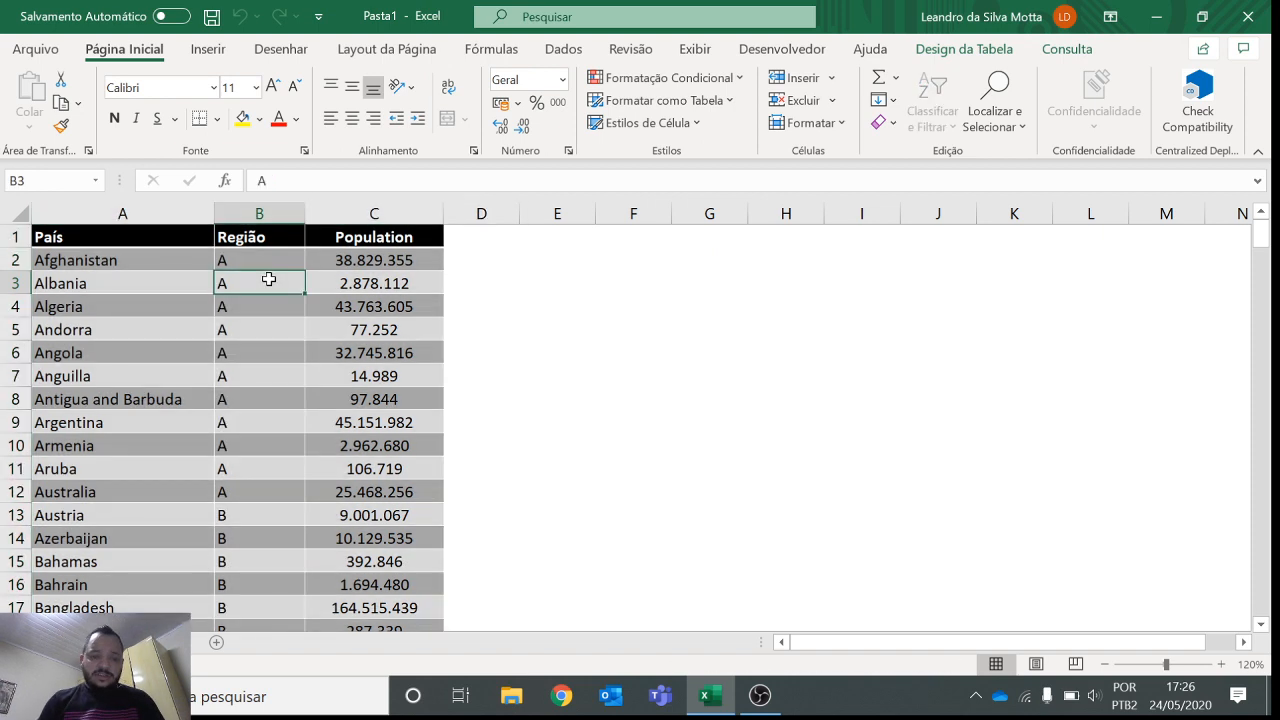
pyautogui.click(18, 213)
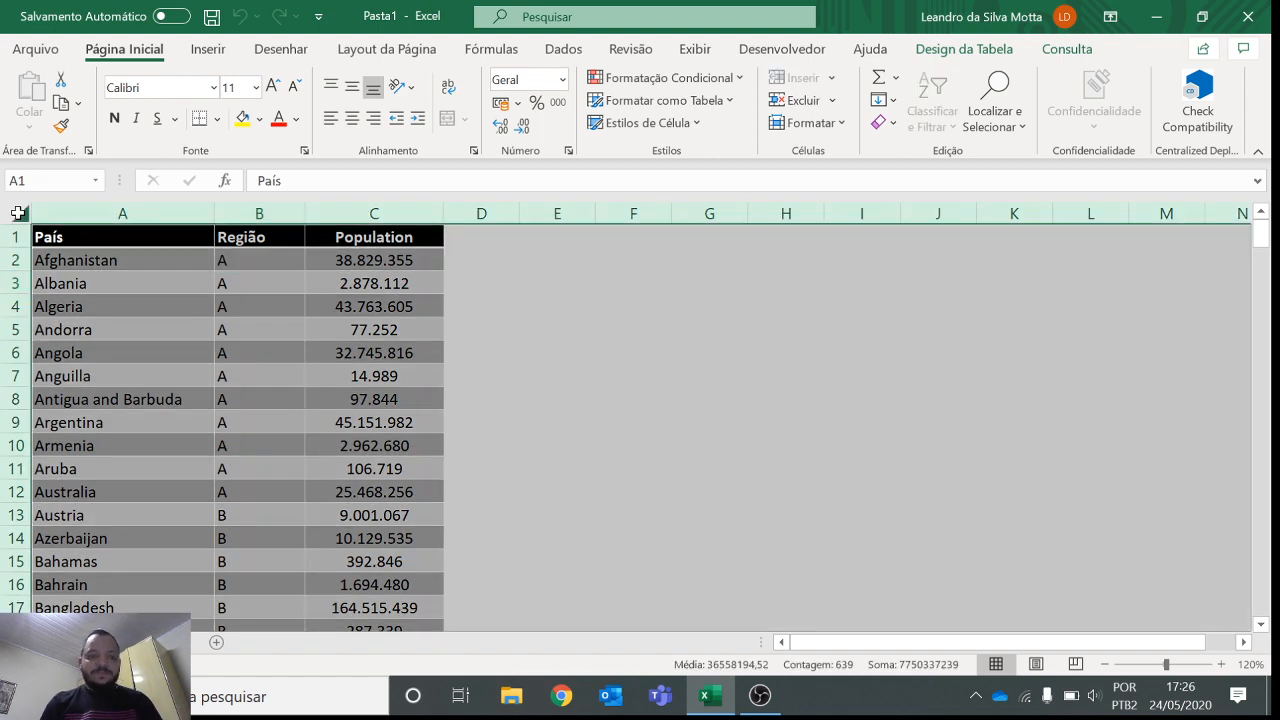
pyautogui.click(200, 52)
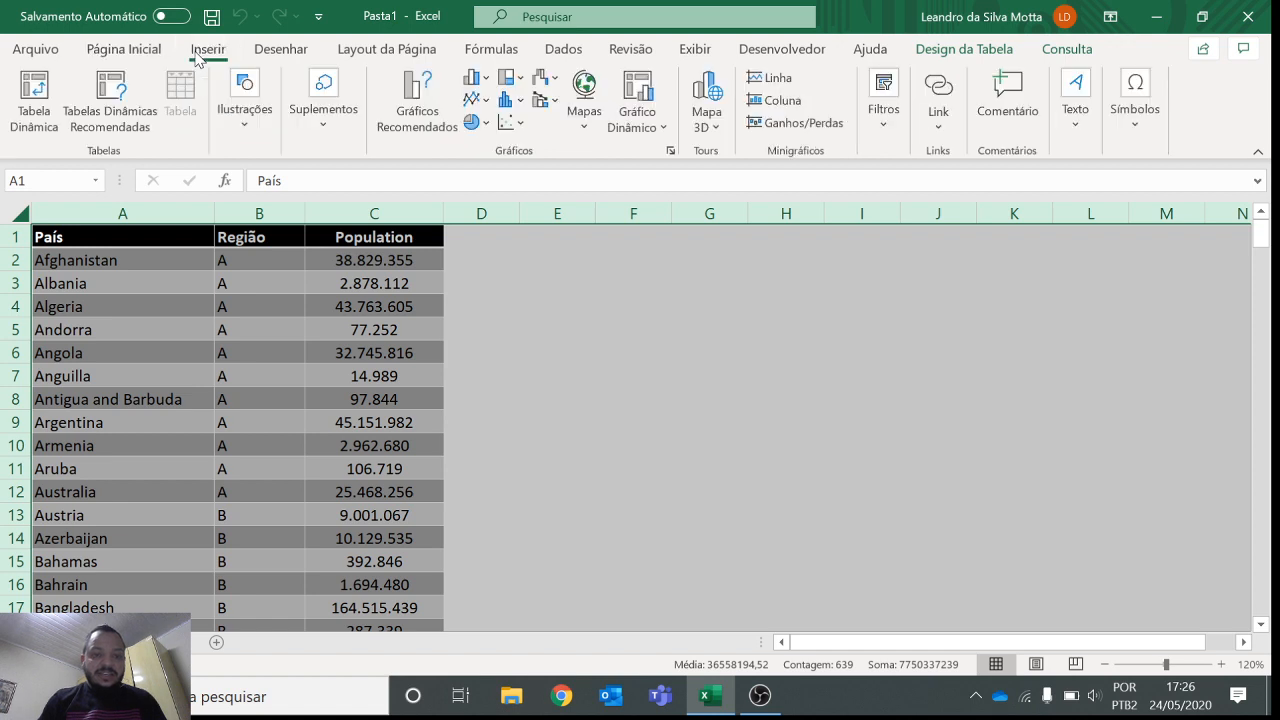
pyautogui.click(36, 98)
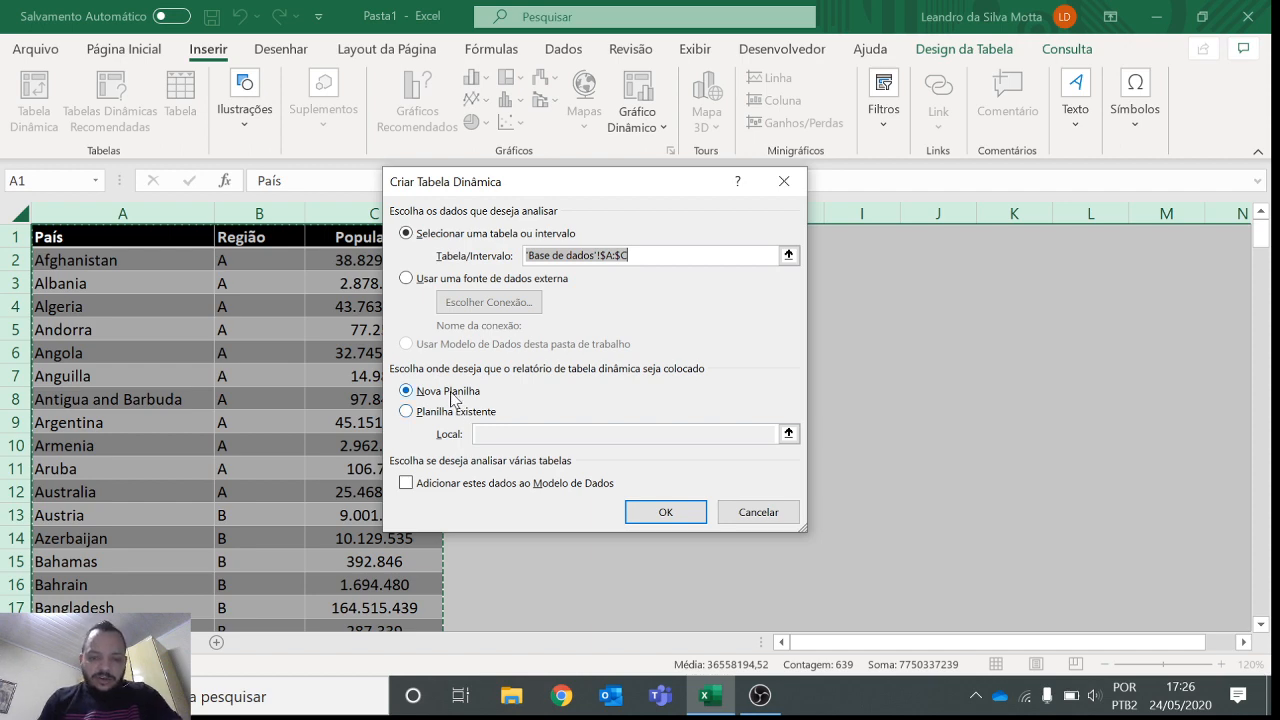
pyautogui.click(647, 514)
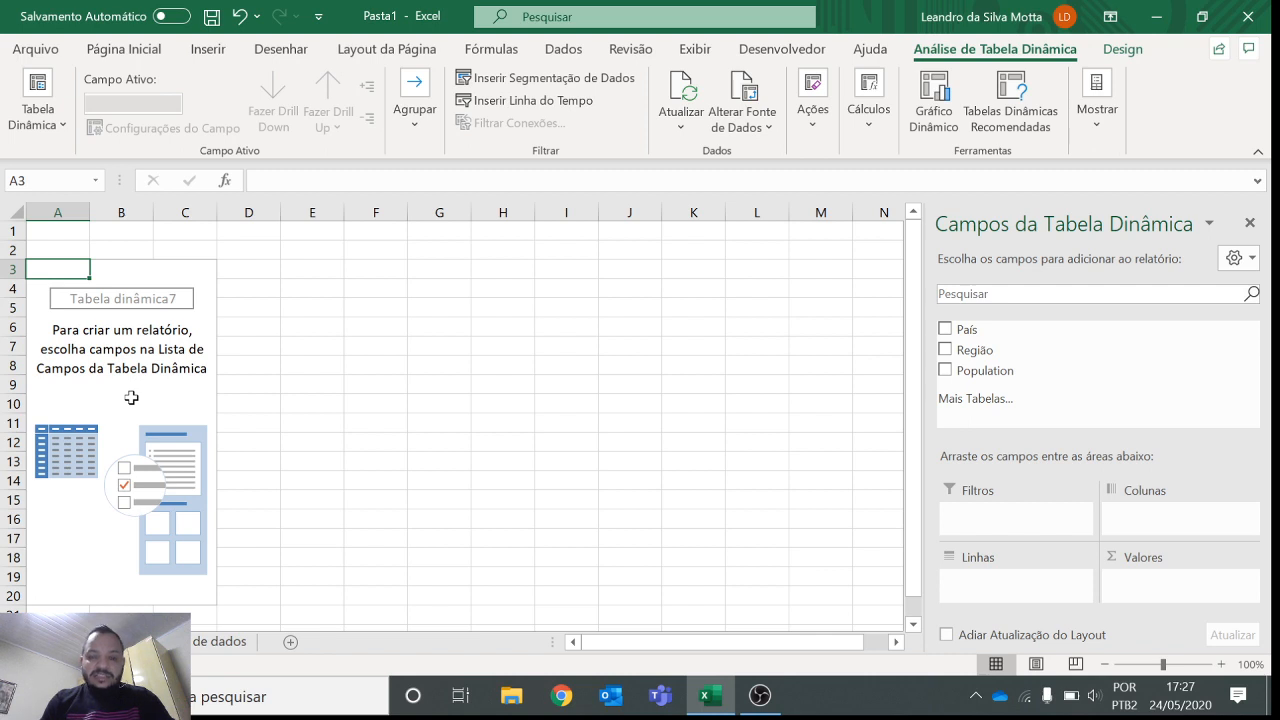
# - Add País to the pivot table's rows and Population to its values as a sum
pyautogui.click(173, 331)
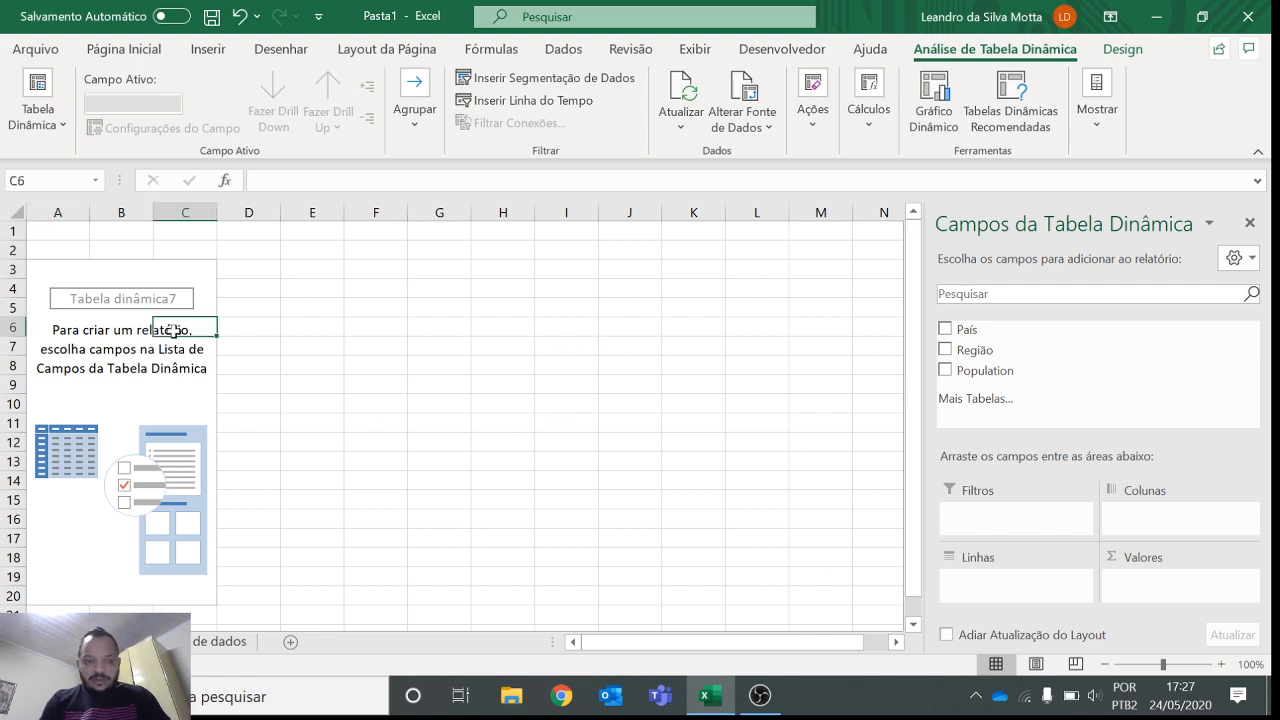
pyautogui.click(61, 270)
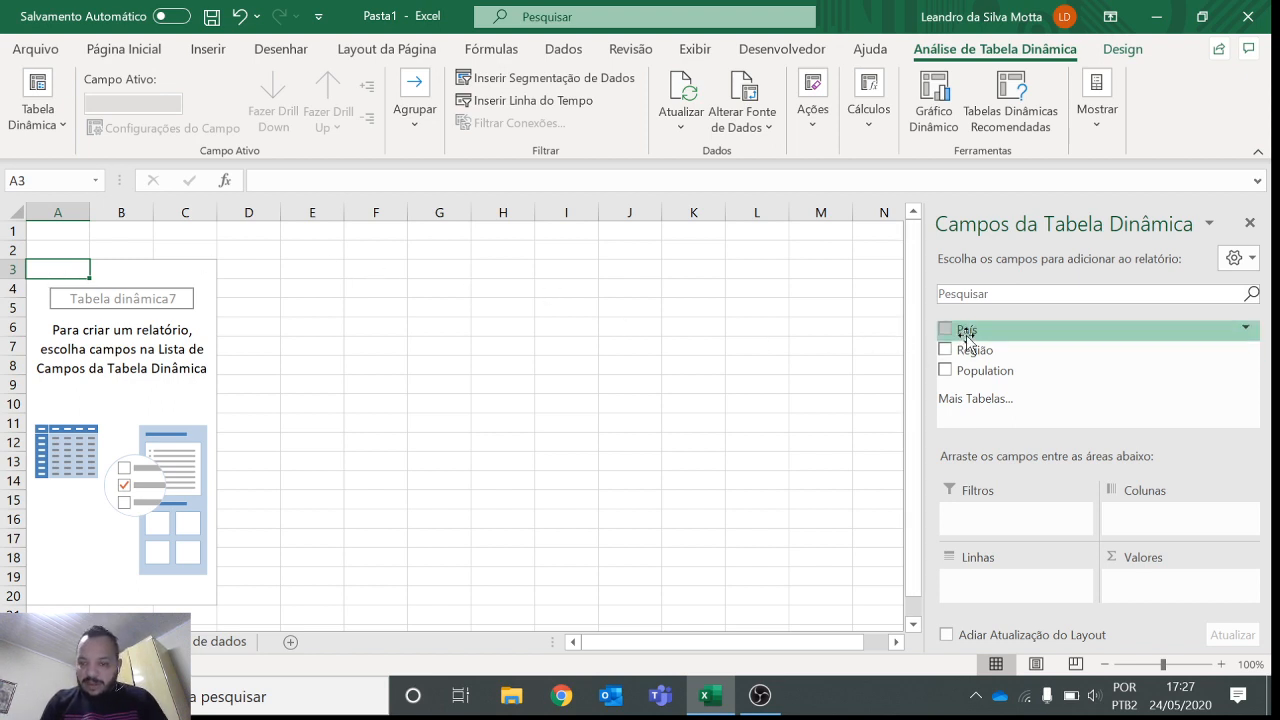
pyautogui.moveTo(968, 335); pyautogui.dragTo(1003, 583)
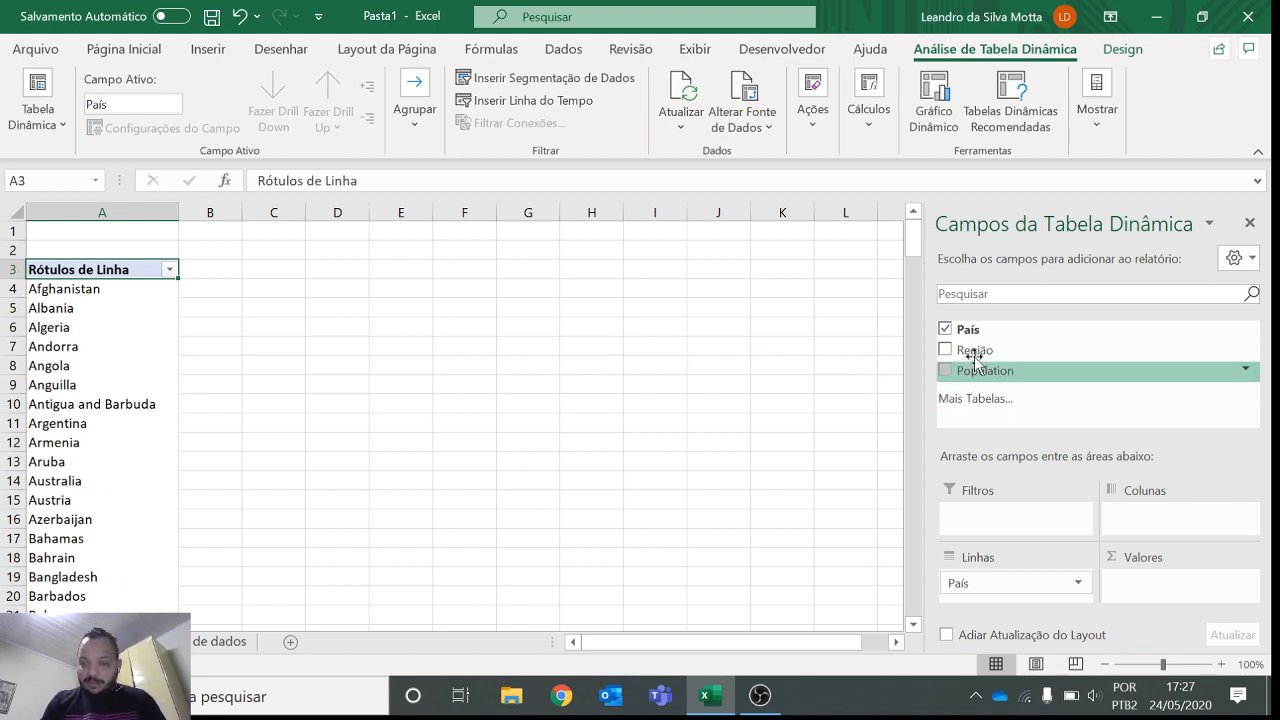
pyautogui.moveTo(988, 368); pyautogui.dragTo(1197, 579)
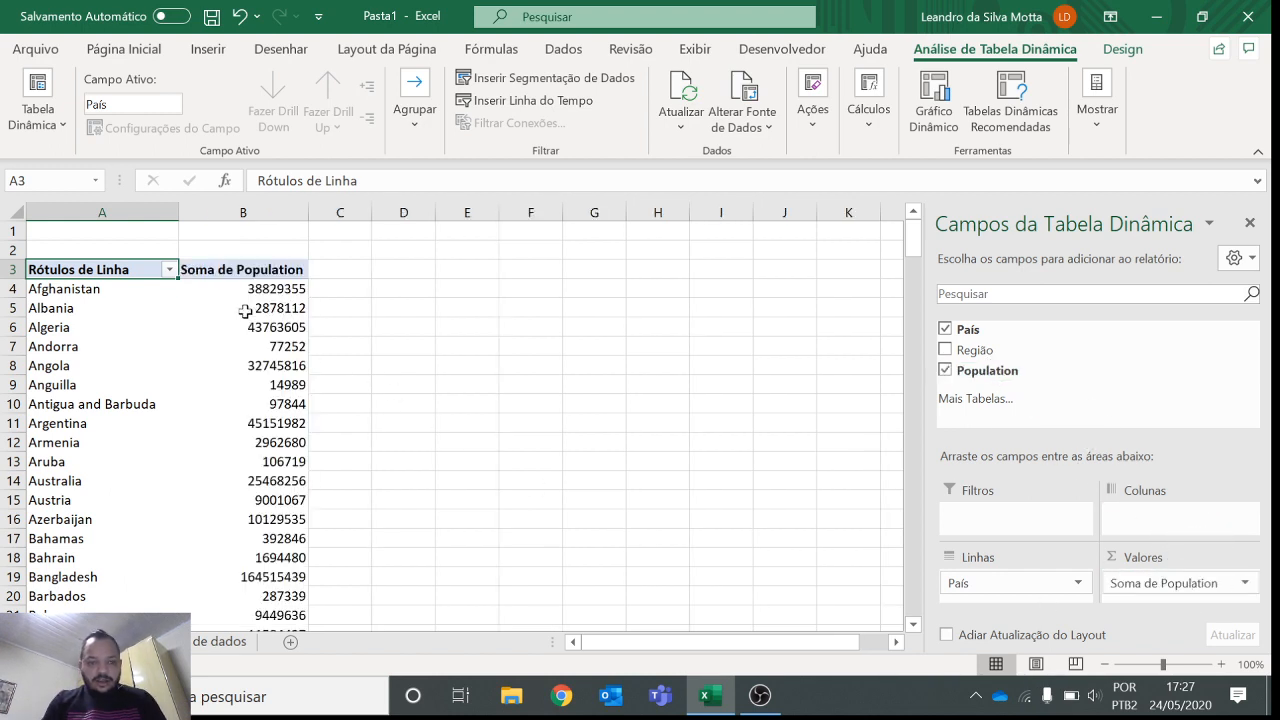
pyautogui.click(256, 289)
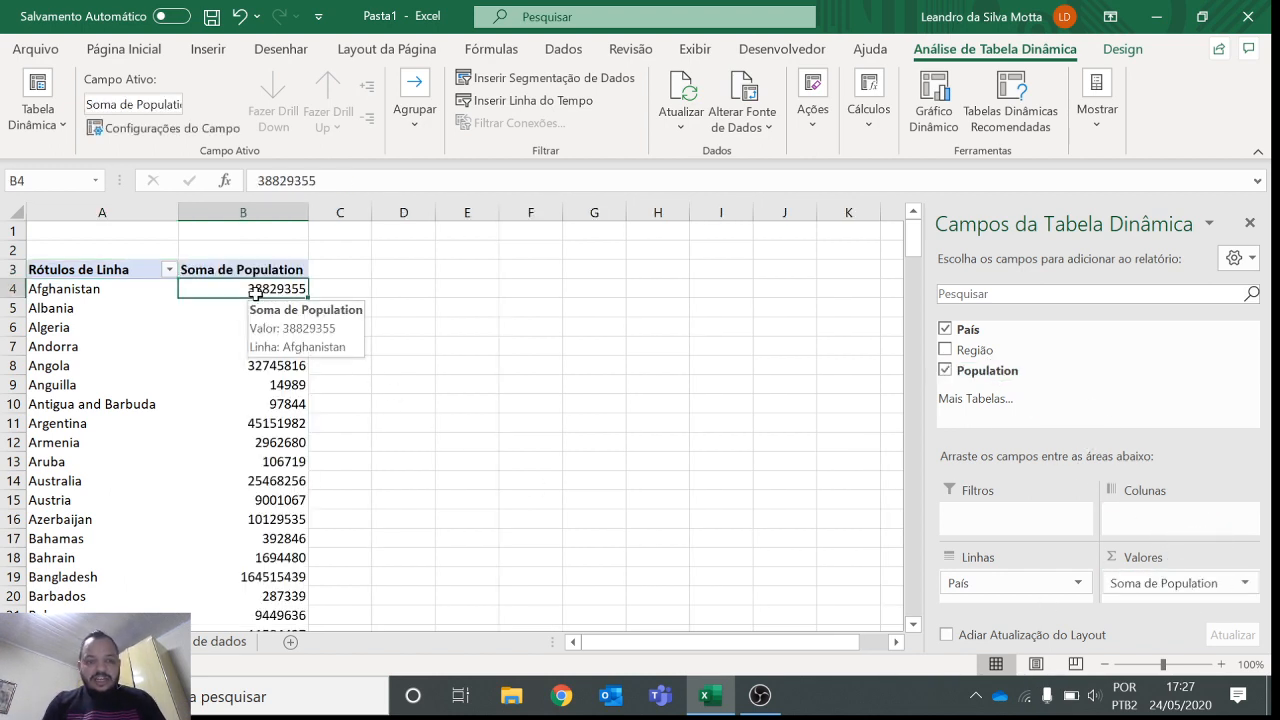
pyautogui.click(46, 290)
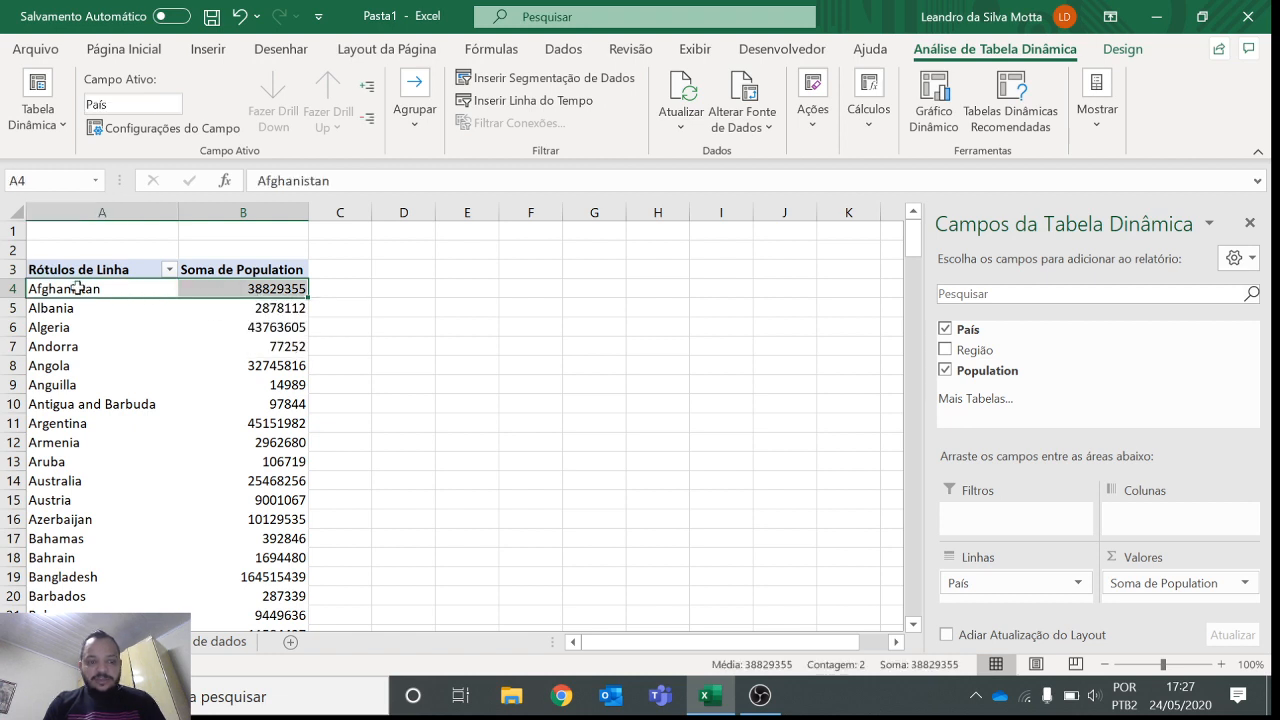
pyautogui.click(204, 287)
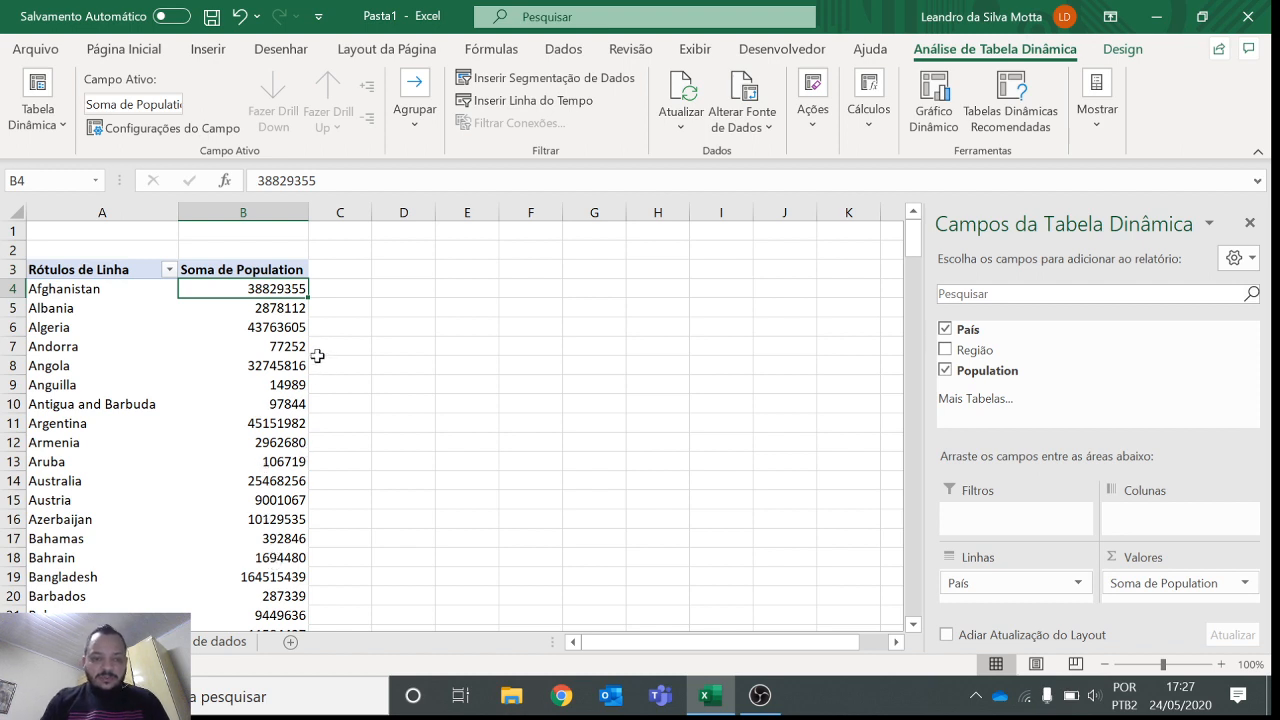
# - Sort the País row labels in descending order by Soma de Population
pyautogui.click(159, 293)
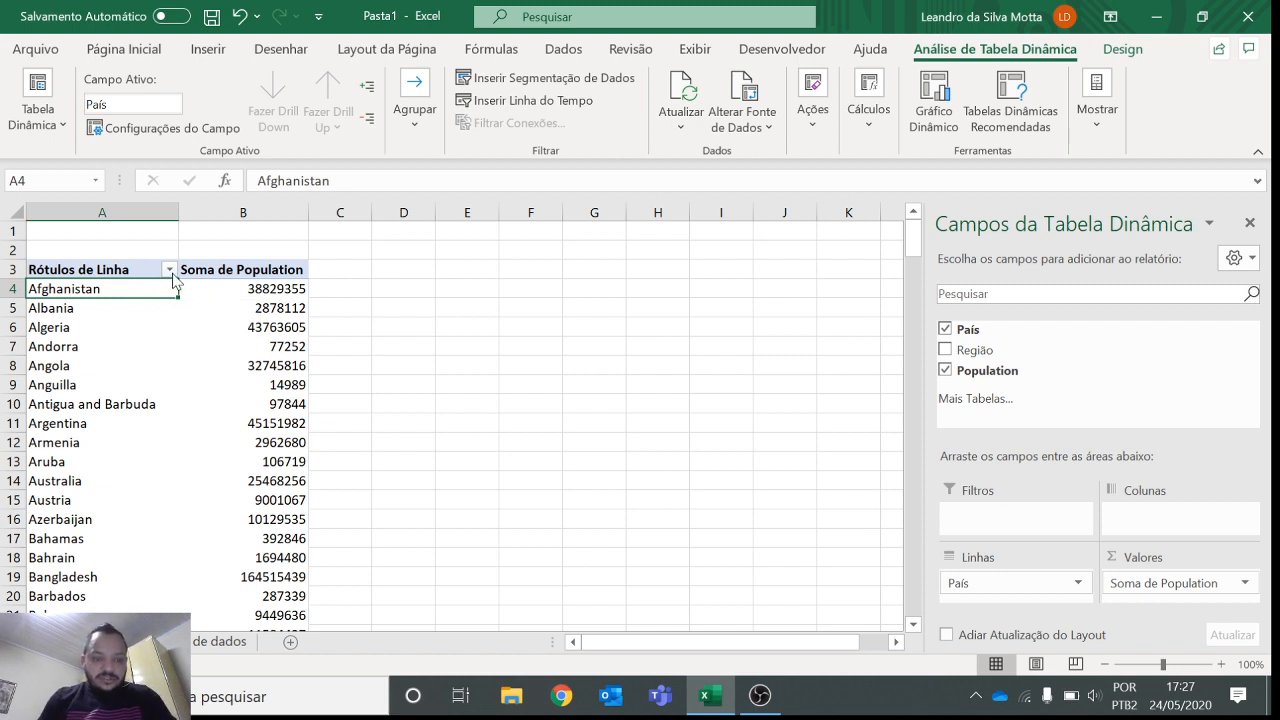
pyautogui.click(170, 271)
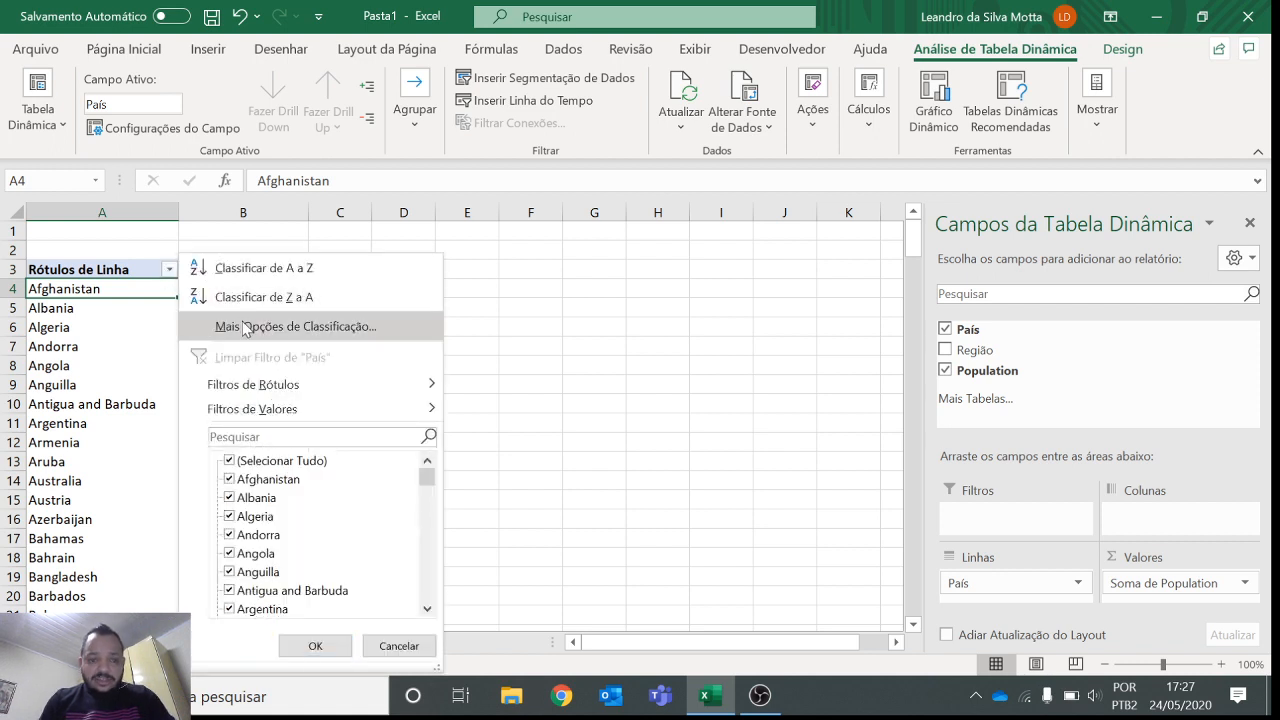
pyautogui.click(245, 328)
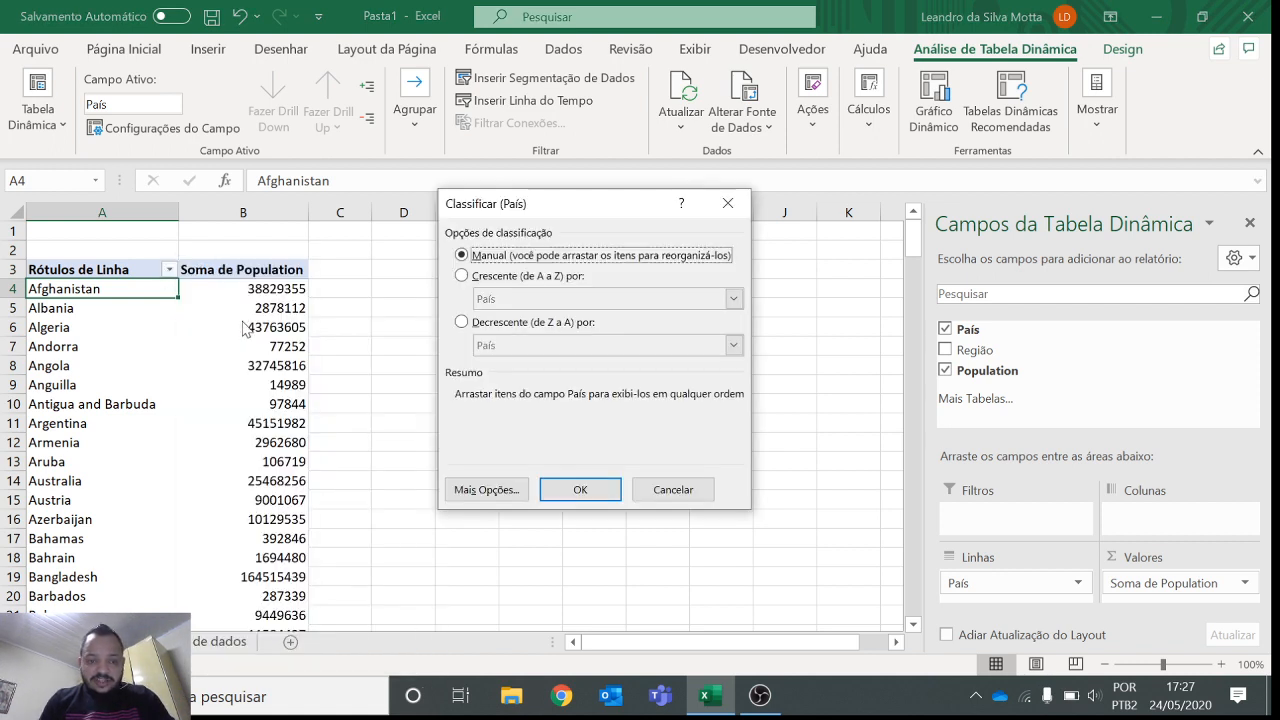
pyautogui.click(497, 326)
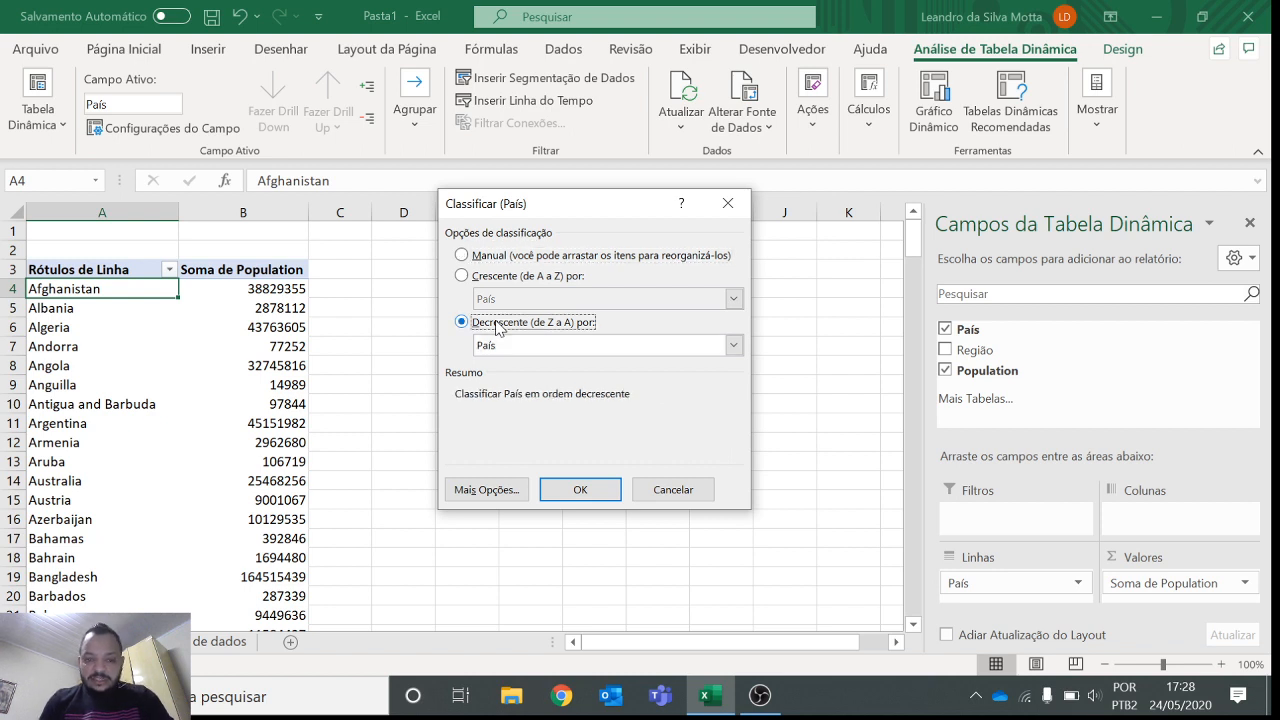
pyautogui.click(506, 345)
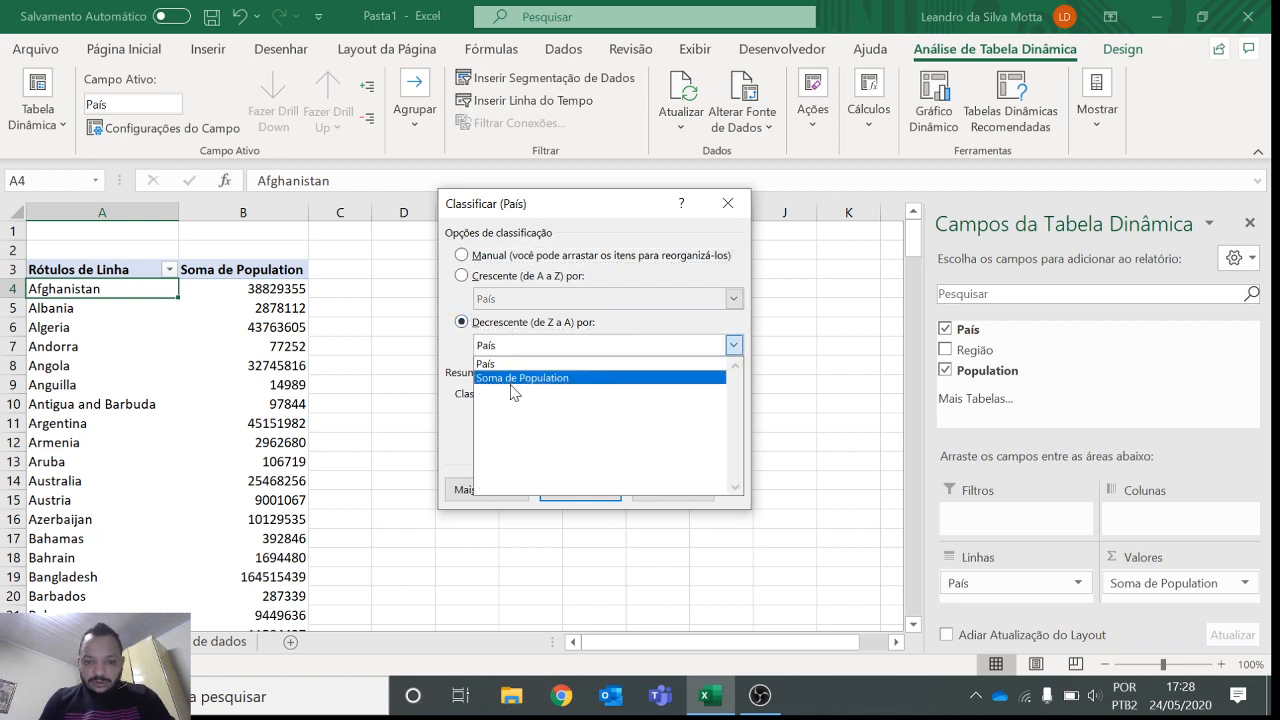
pyautogui.click(511, 379)
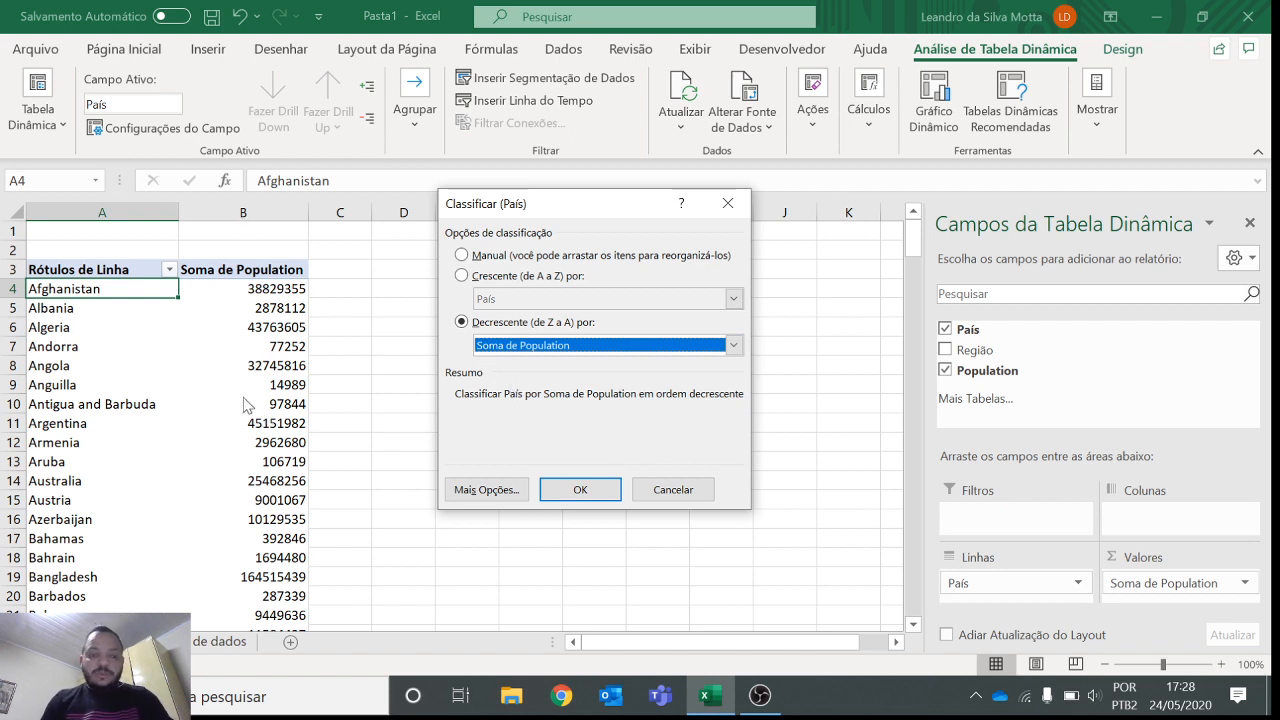
pyautogui.click(563, 489)
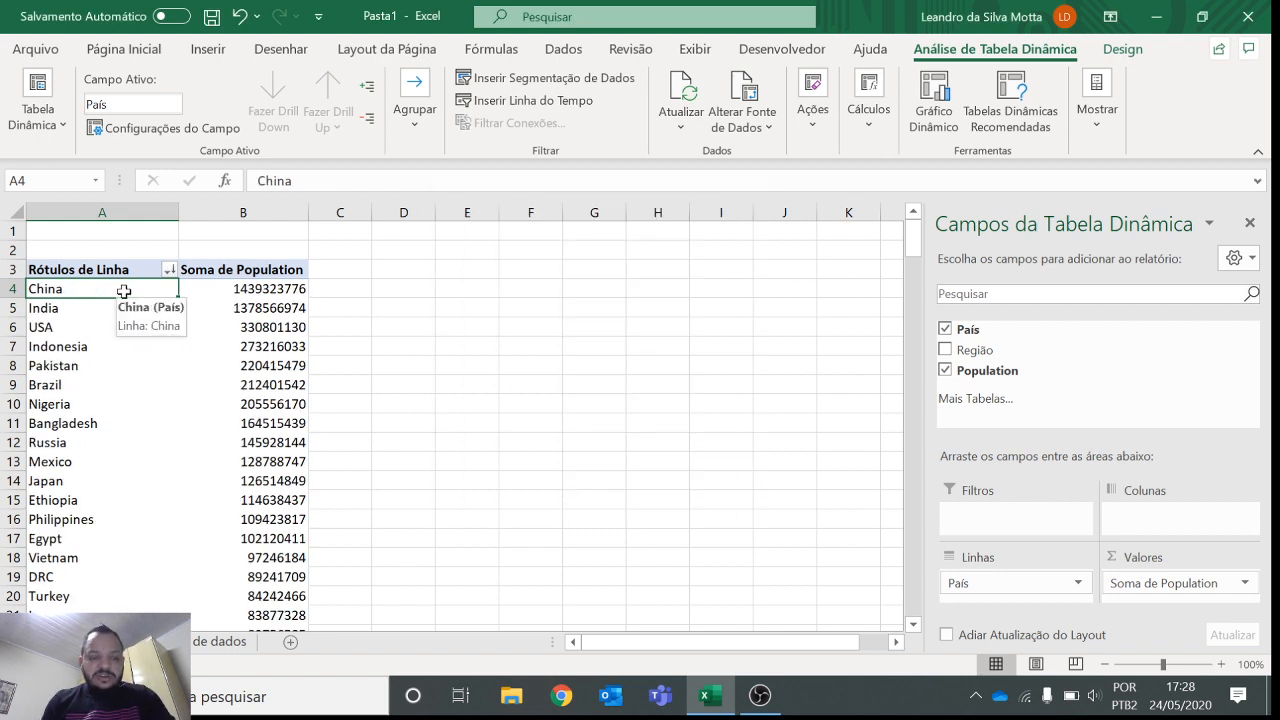
# - Examine the top countries and their populations in the sorted pivot table
pyautogui.press('Right')
pyautogui.press('Down')
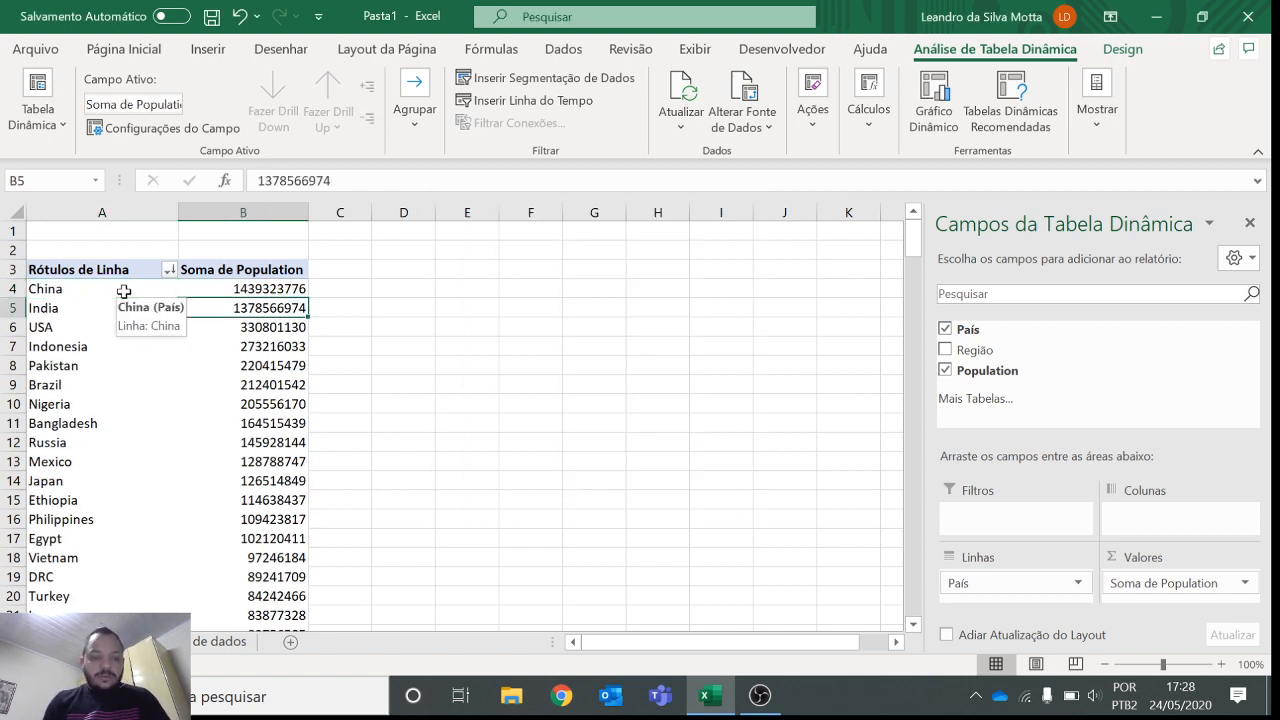
pyautogui.press('Left')
pyautogui.press('Up')
pyautogui.press('Down')
pyautogui.press('Down')
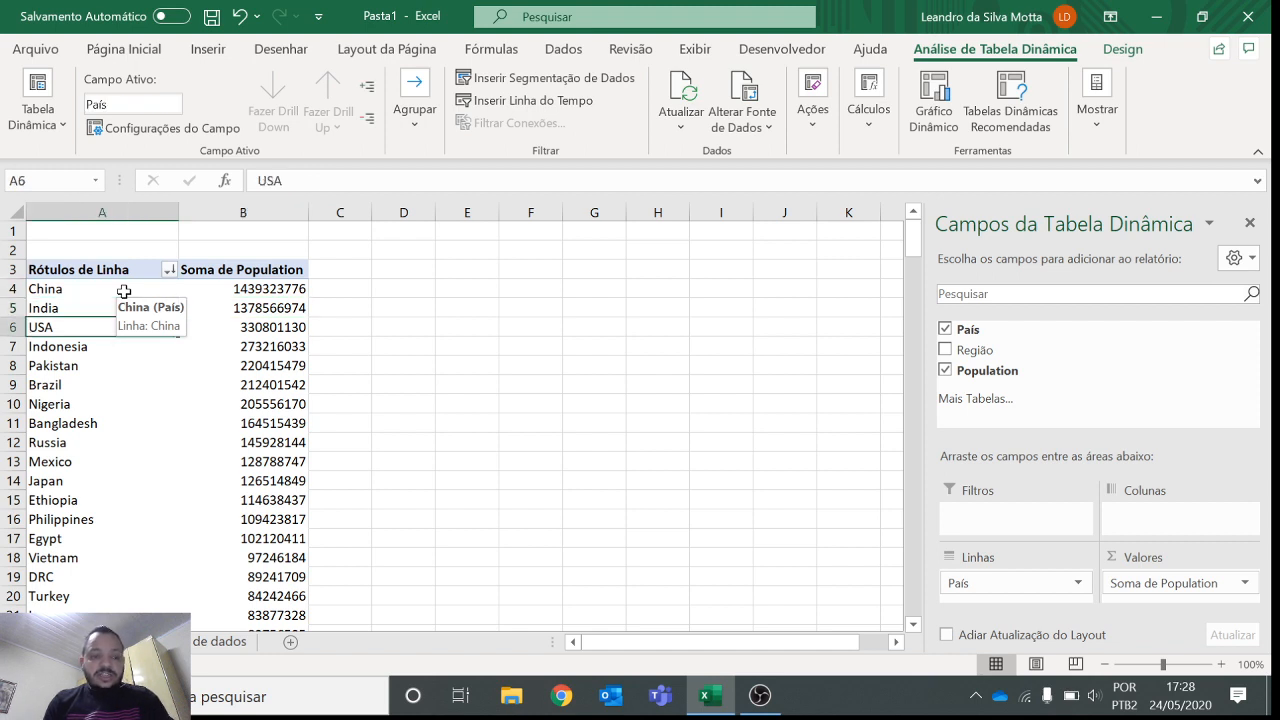
pyautogui.press('Down')
pyautogui.press('Down')
pyautogui.press('Down')
pyautogui.press('Down')
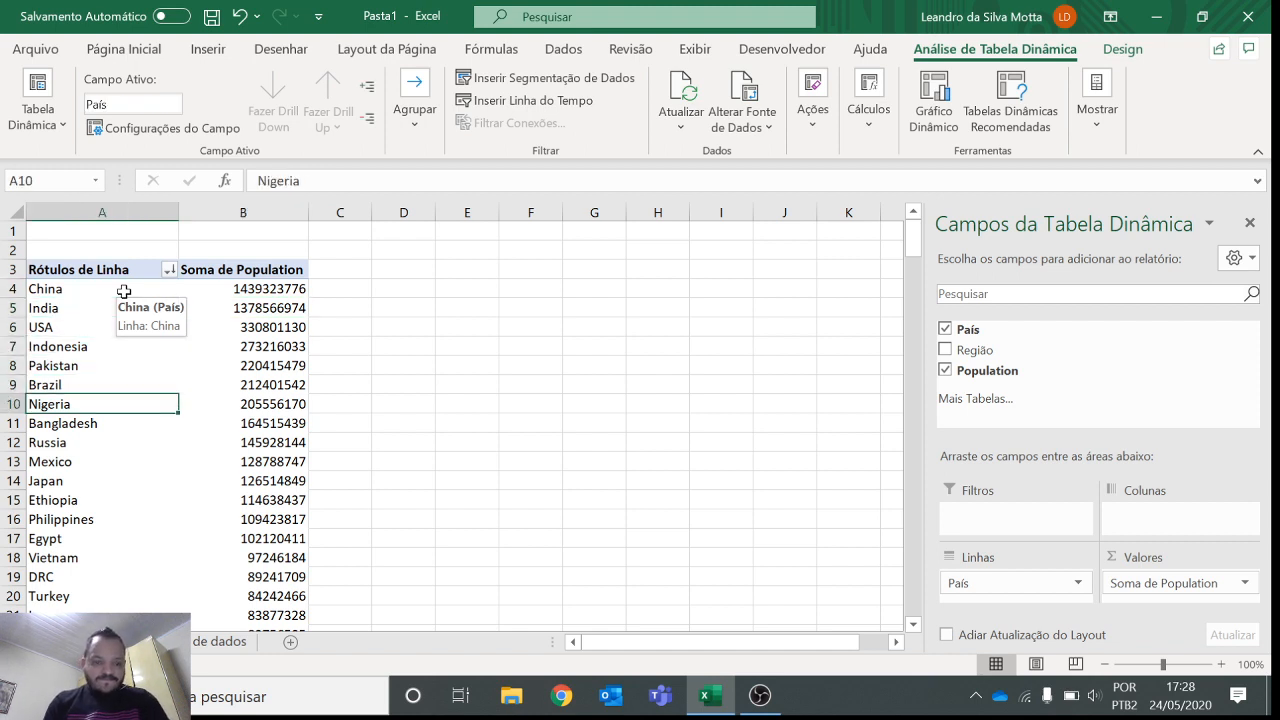
pyautogui.press('Up')
pyautogui.press('Up')
pyautogui.press('Up')
pyautogui.press('Up')
pyautogui.press('Up')
pyautogui.press('Right')
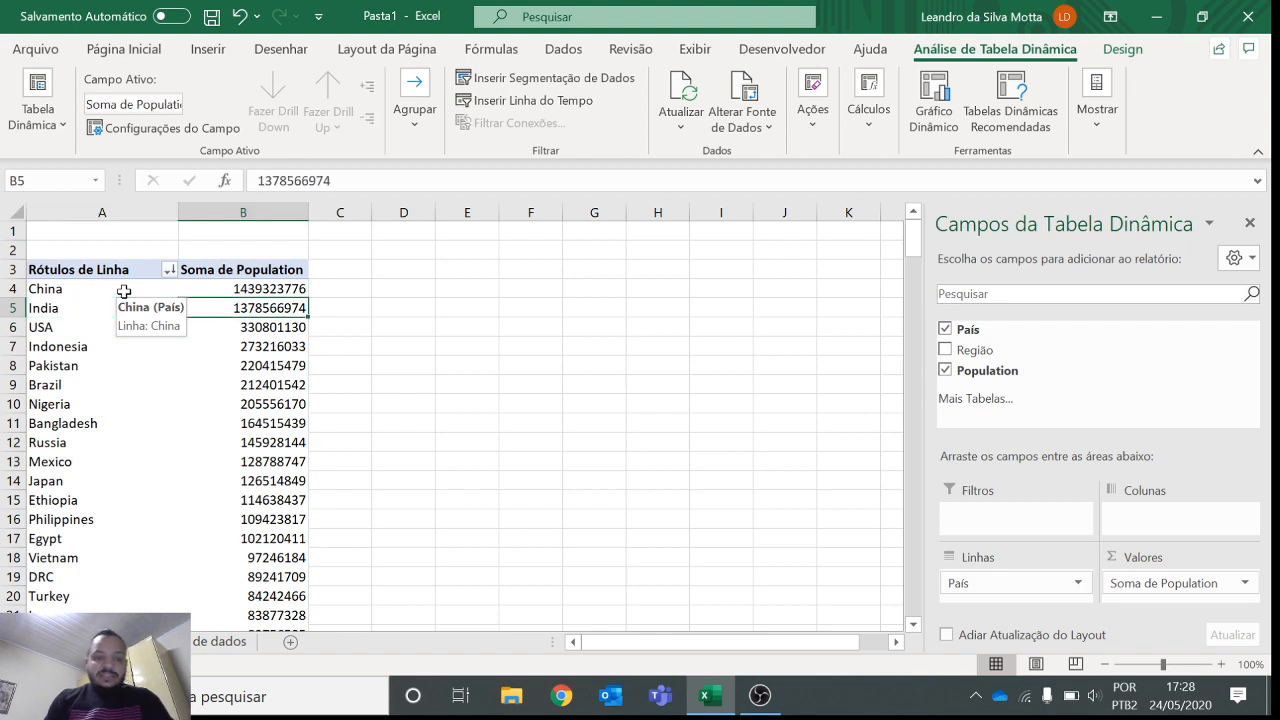
# - Format all Soma de Population values from B4 down as Número with the 1000 separator and 0 decimal places
pyautogui.press('Up')
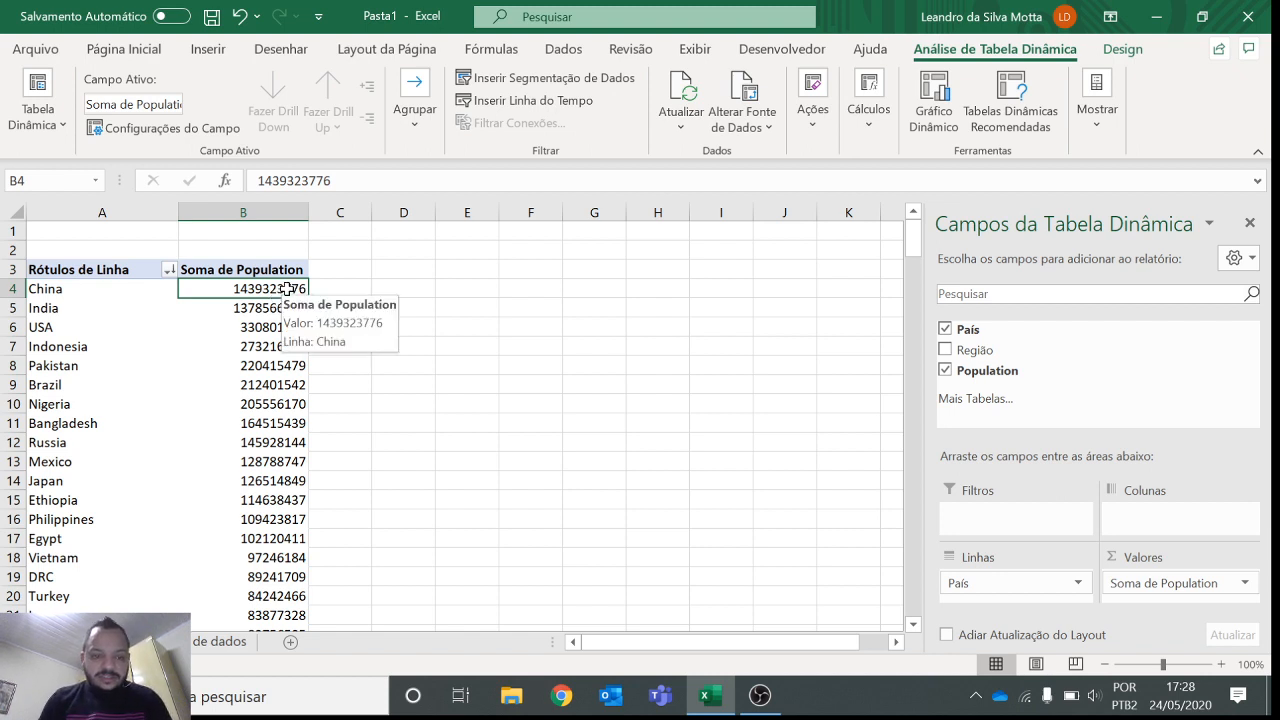
pyautogui.hotkey('ctrl', 'shift', 'Down')
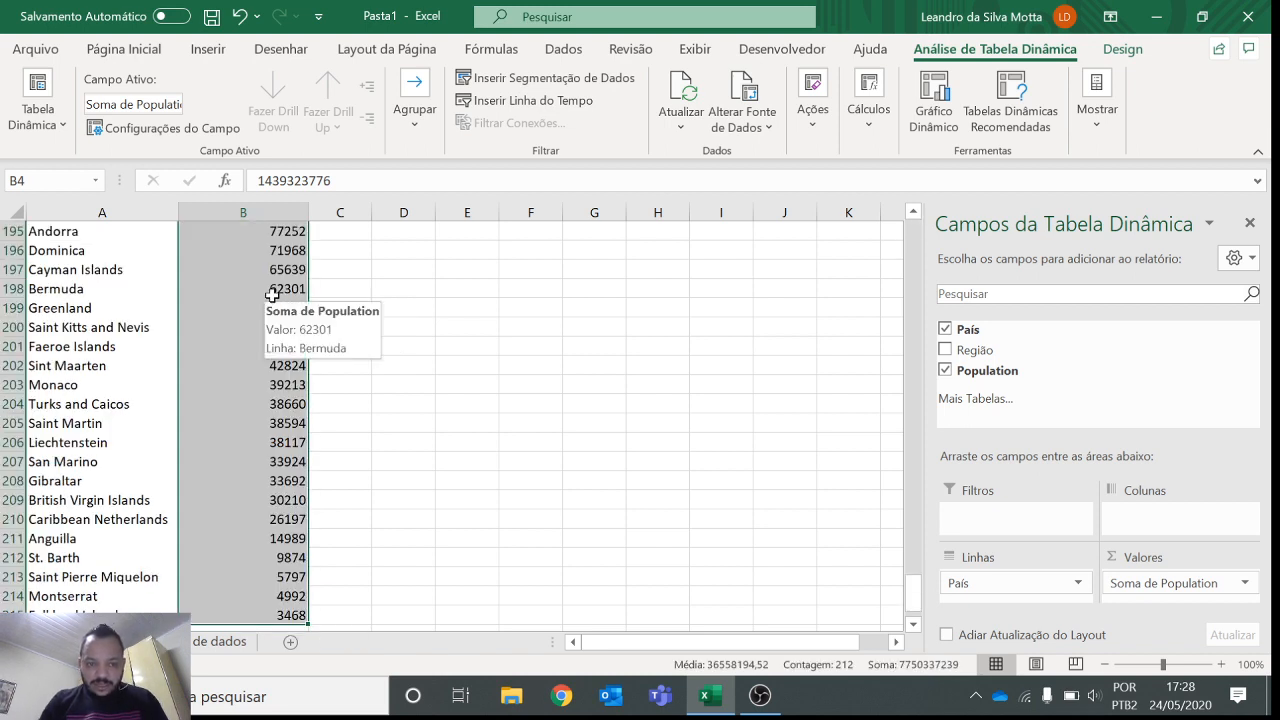
pyautogui.rightClick(272, 295)
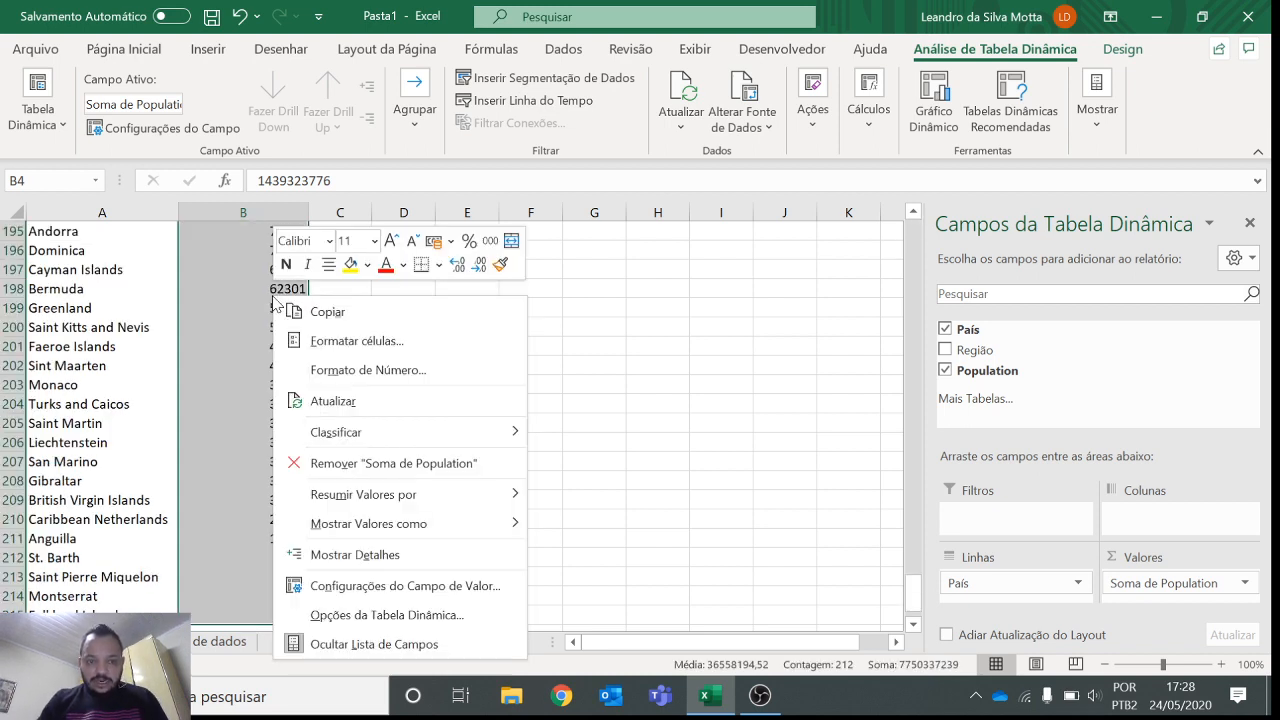
pyautogui.click(323, 343)
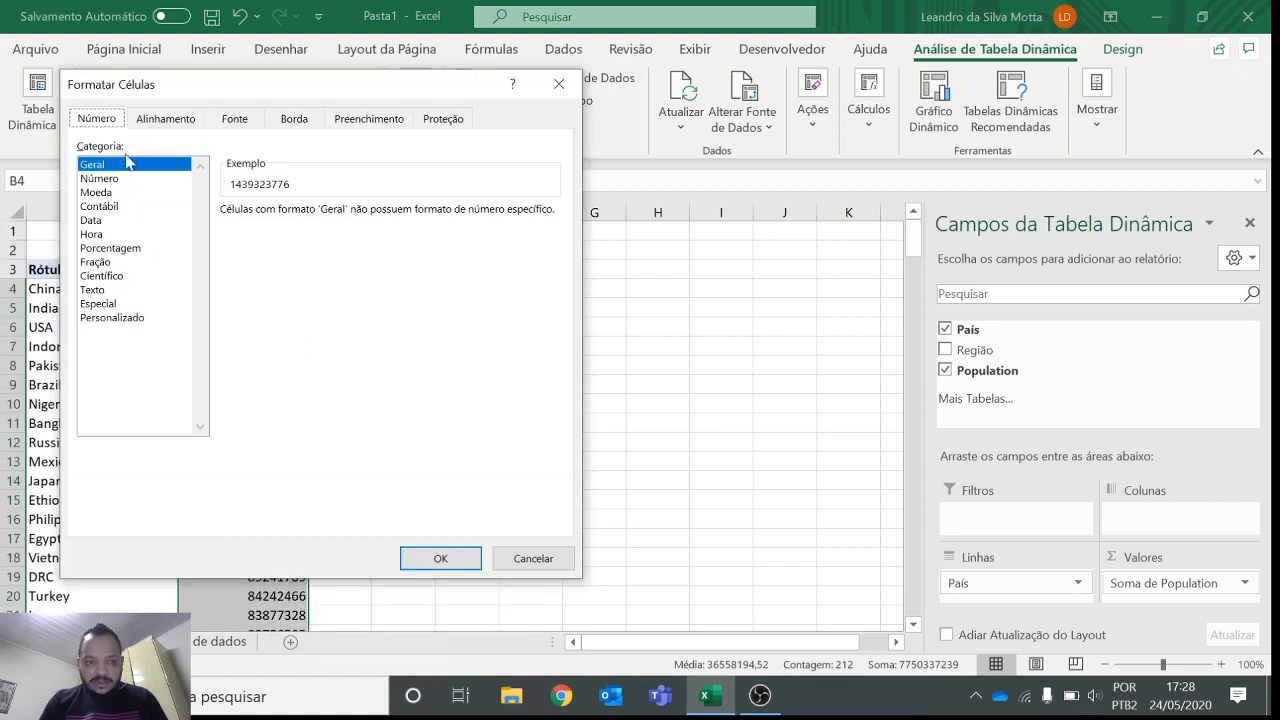
pyautogui.click(131, 179)
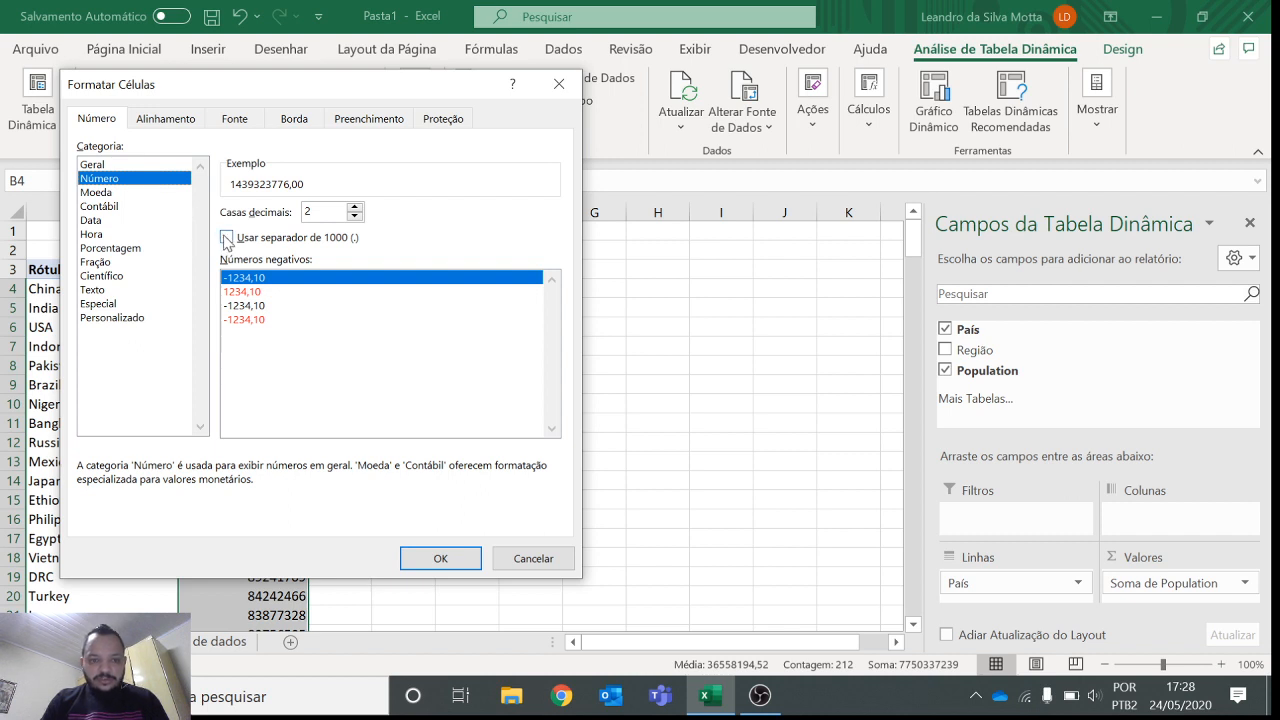
pyautogui.click(226, 239)
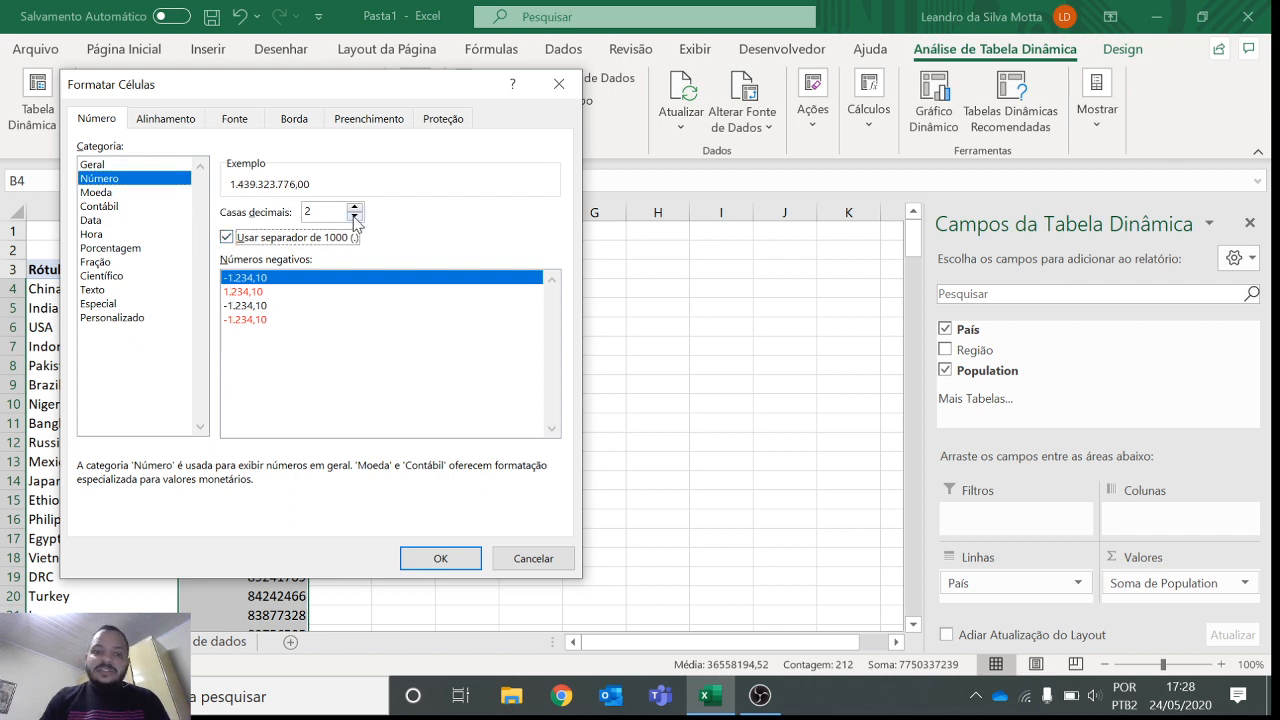
pyautogui.doubleClick(354, 216)
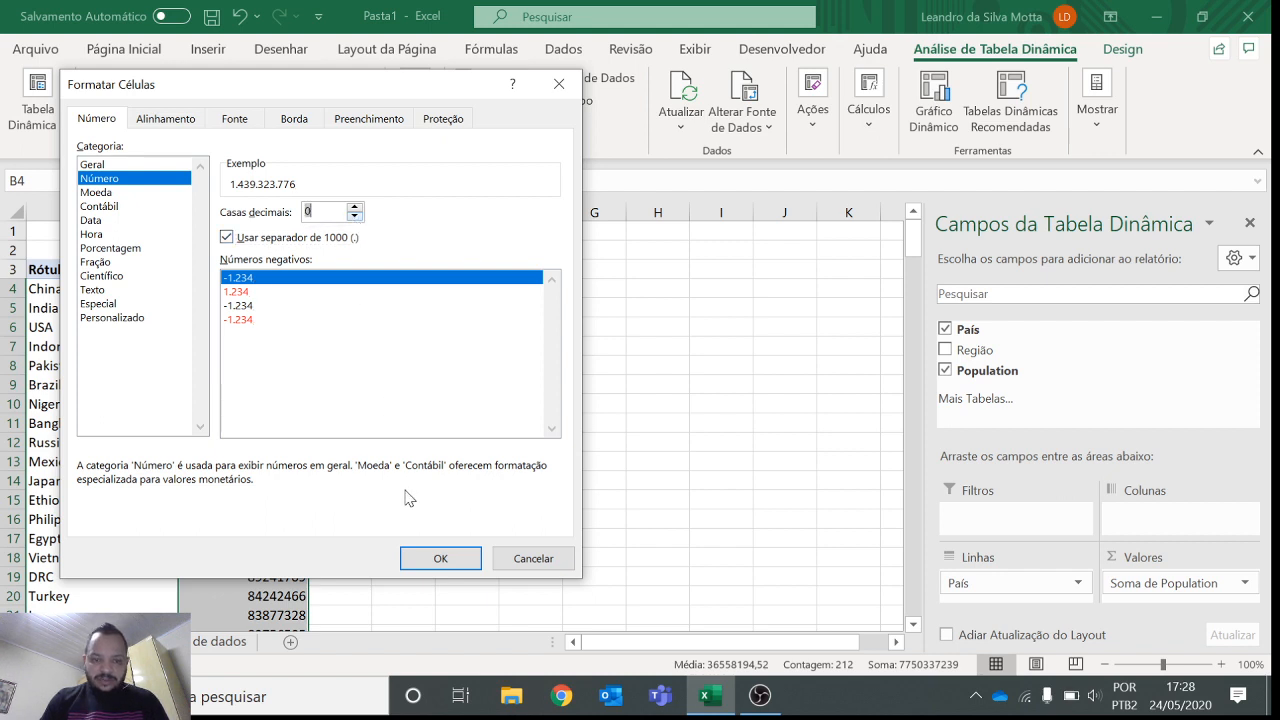
pyautogui.click(421, 558)
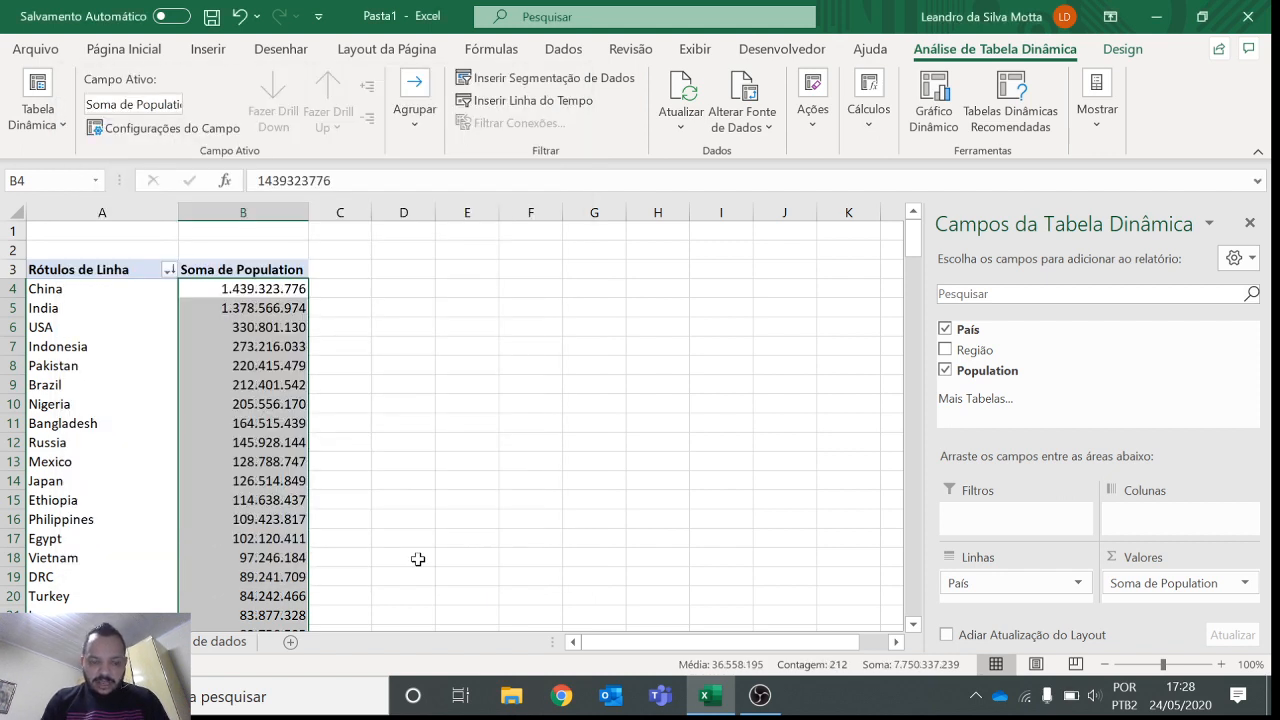
pyautogui.click(245, 288)
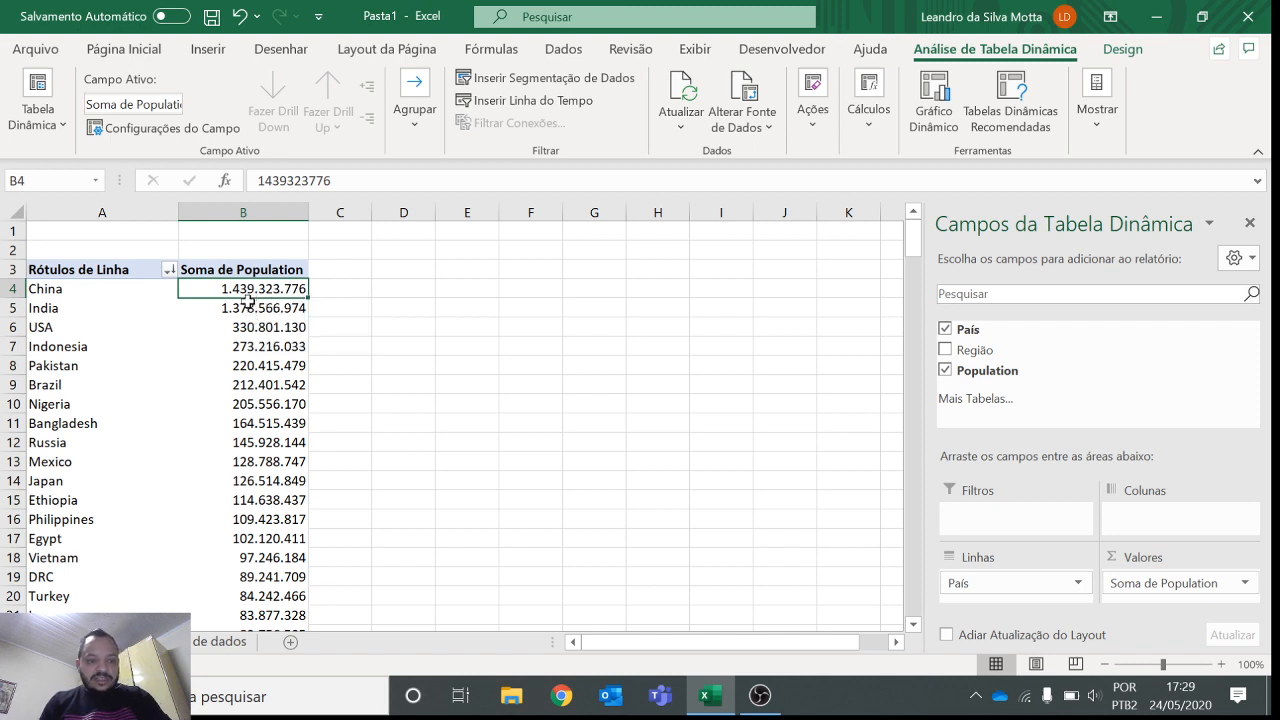
pyautogui.click(240, 311)
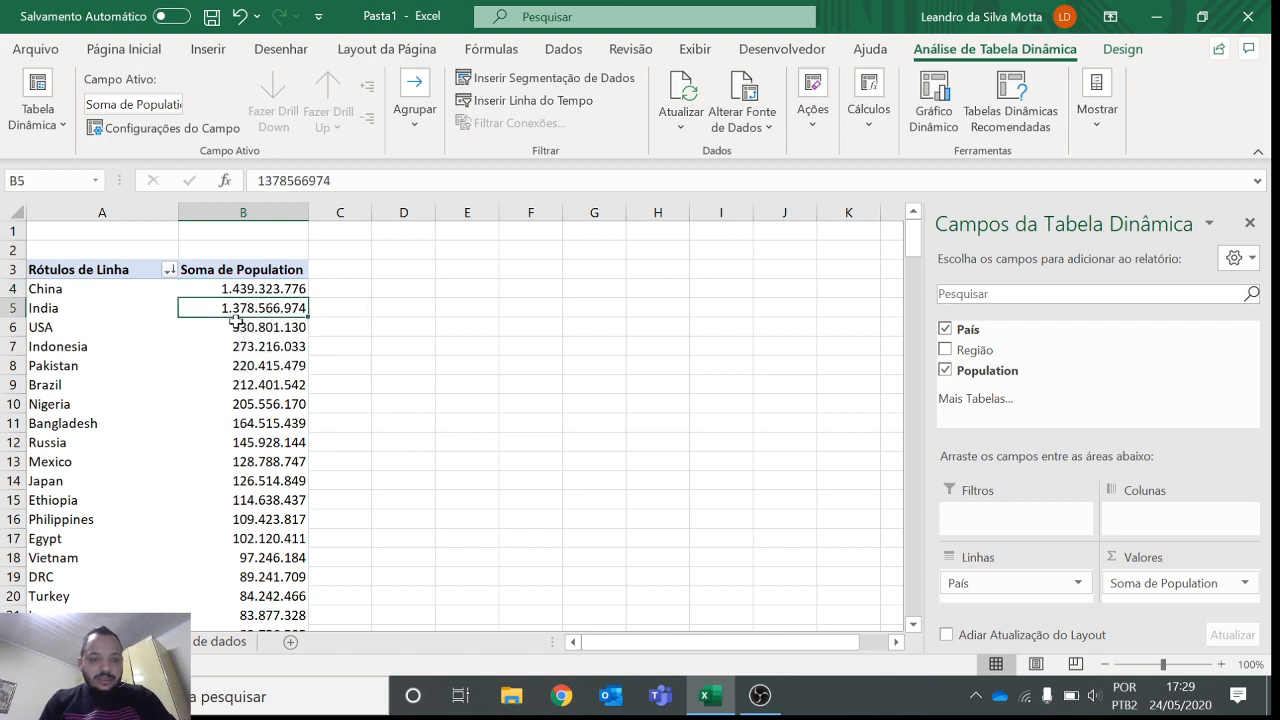
# - Examine the population values of the top countries and the full extent of the País list
pyautogui.click(236, 322)
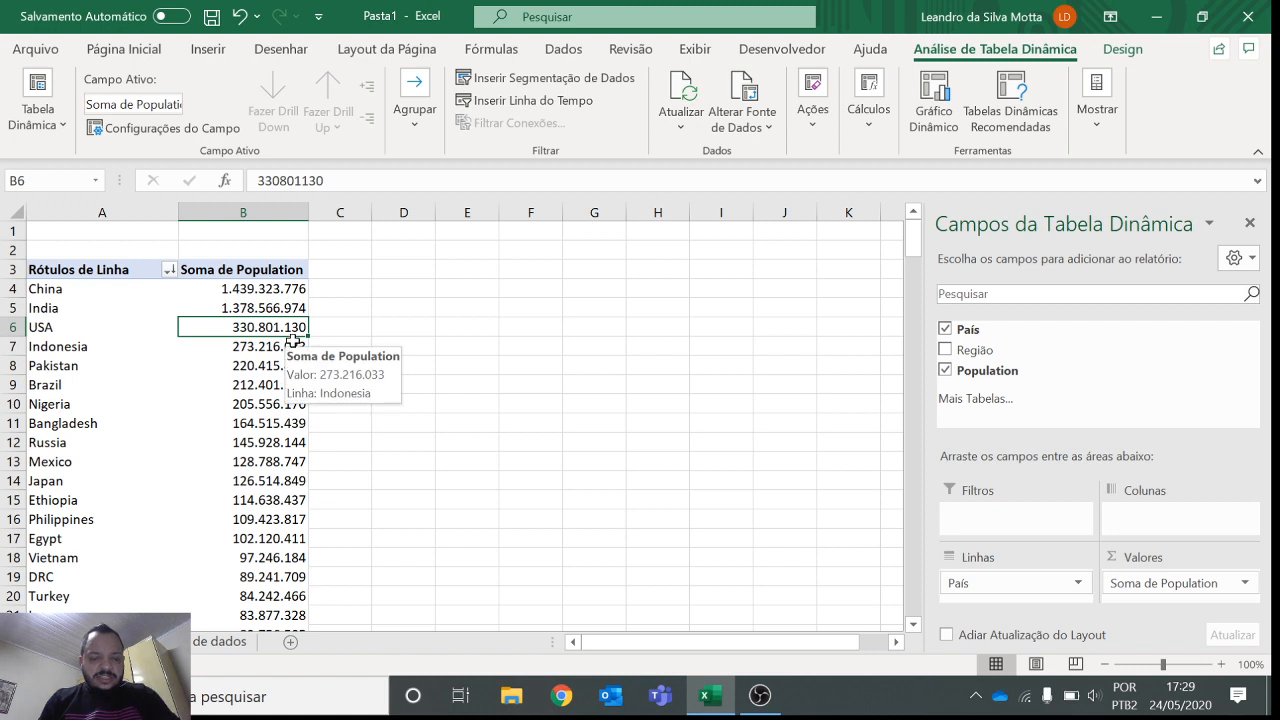
pyautogui.click(272, 342)
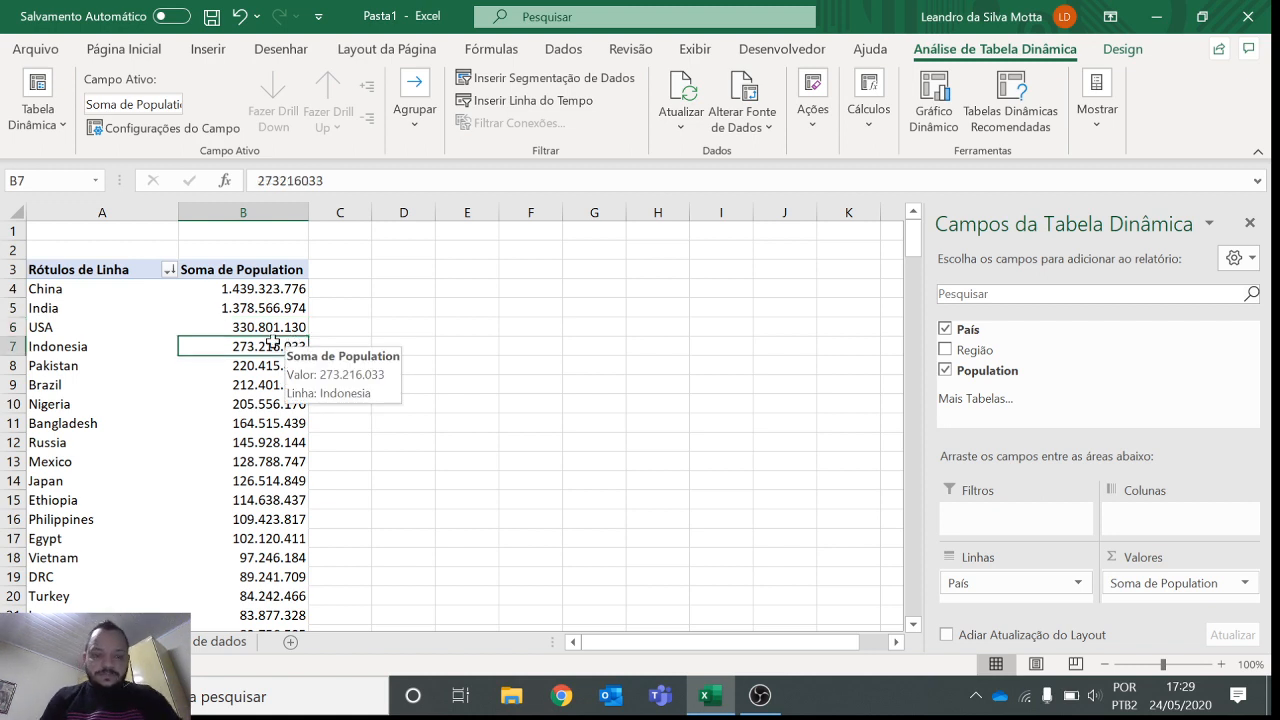
pyautogui.click(270, 292)
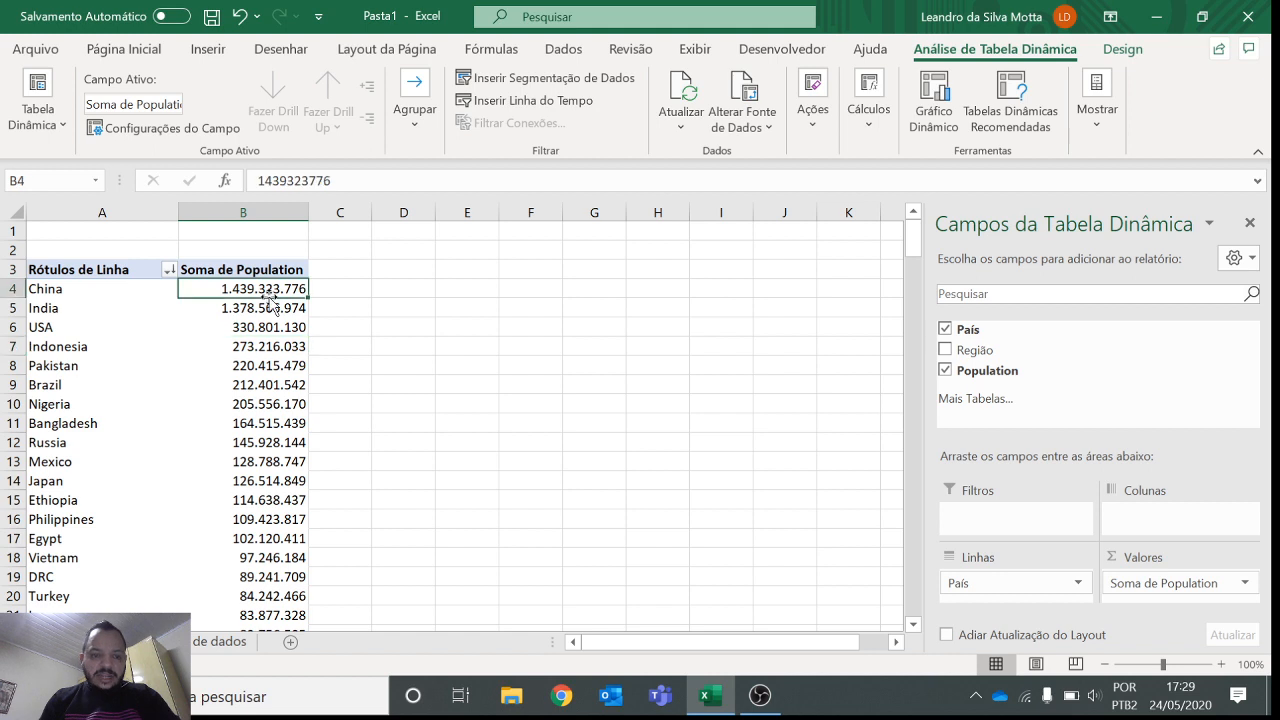
pyautogui.click(144, 291)
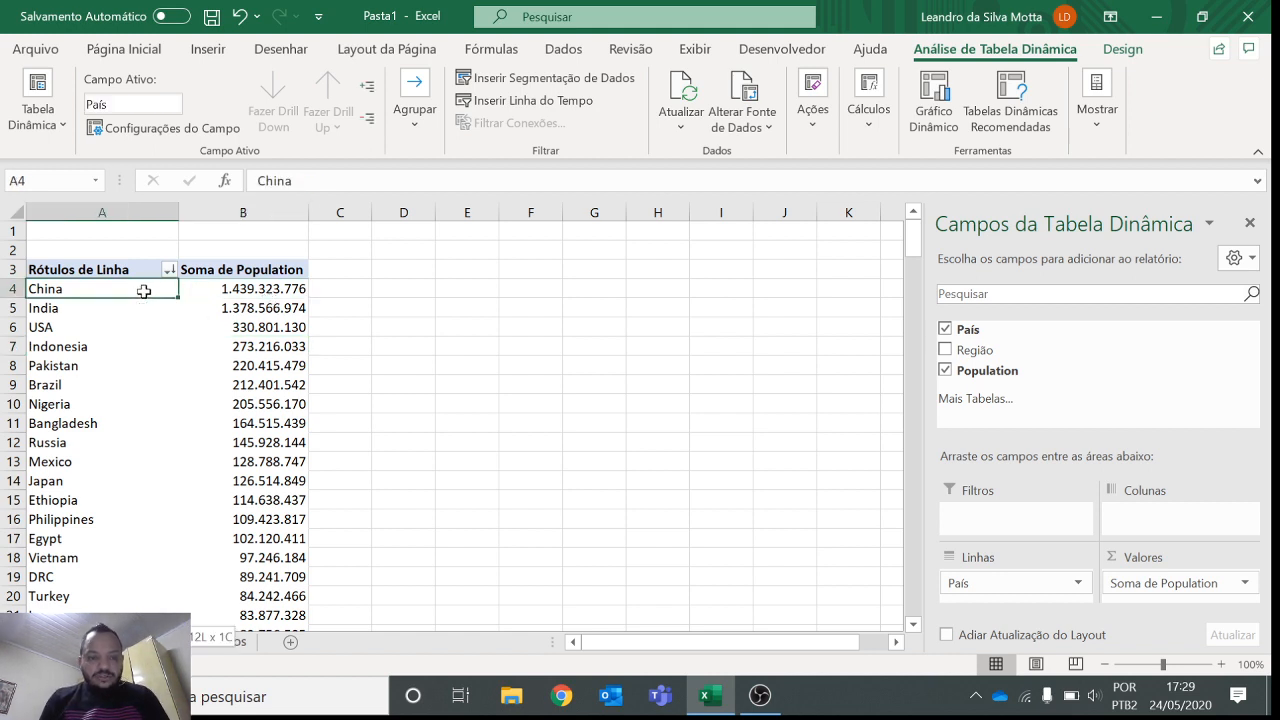
pyautogui.hotkey('ctrl', 'shift', 'Down')
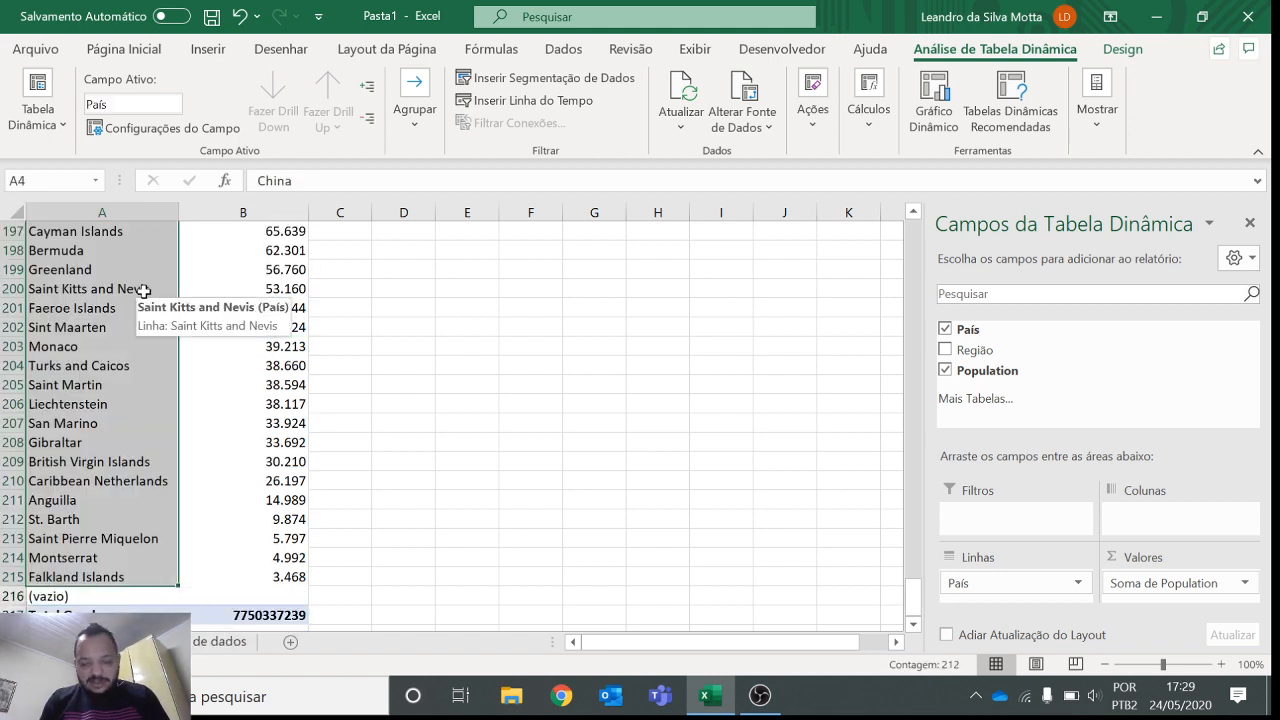
pyautogui.hotkey('ctrl', 'Up')
pyautogui.press('Up')
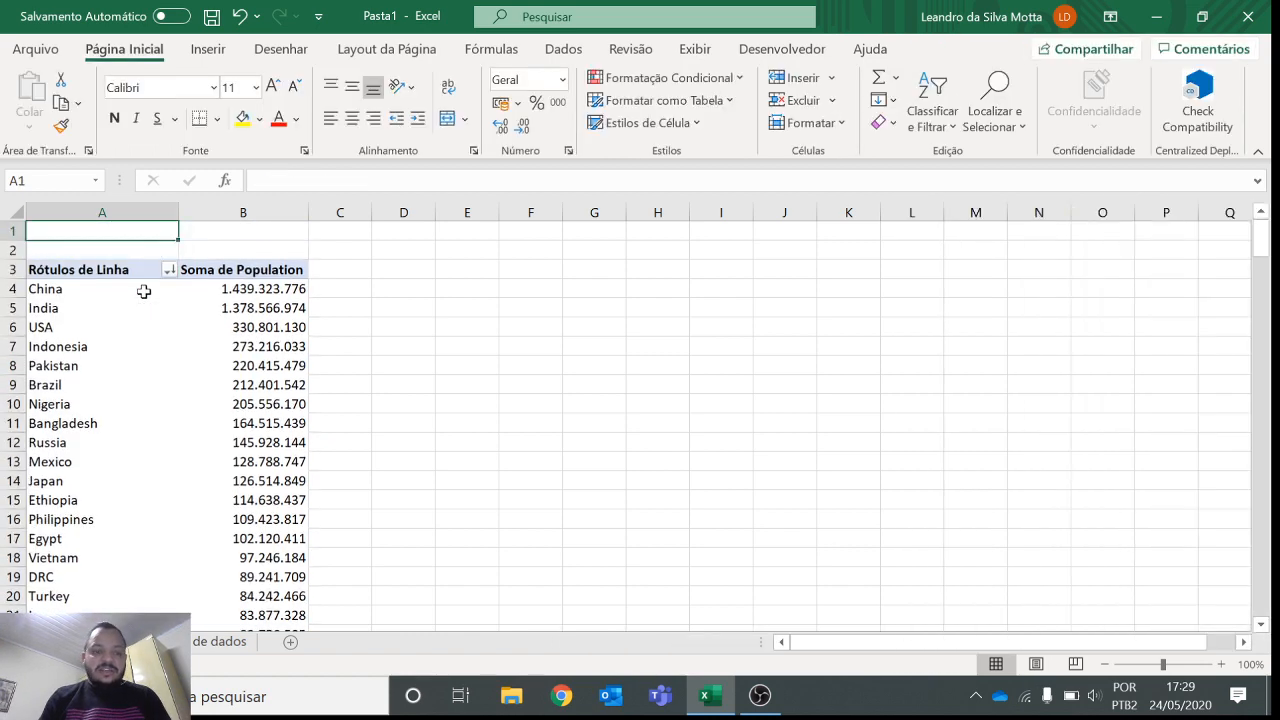
# - Filter the País row labels by value to show the Primeiros 20 Itens by Soma de Population
pyautogui.click(144, 291)
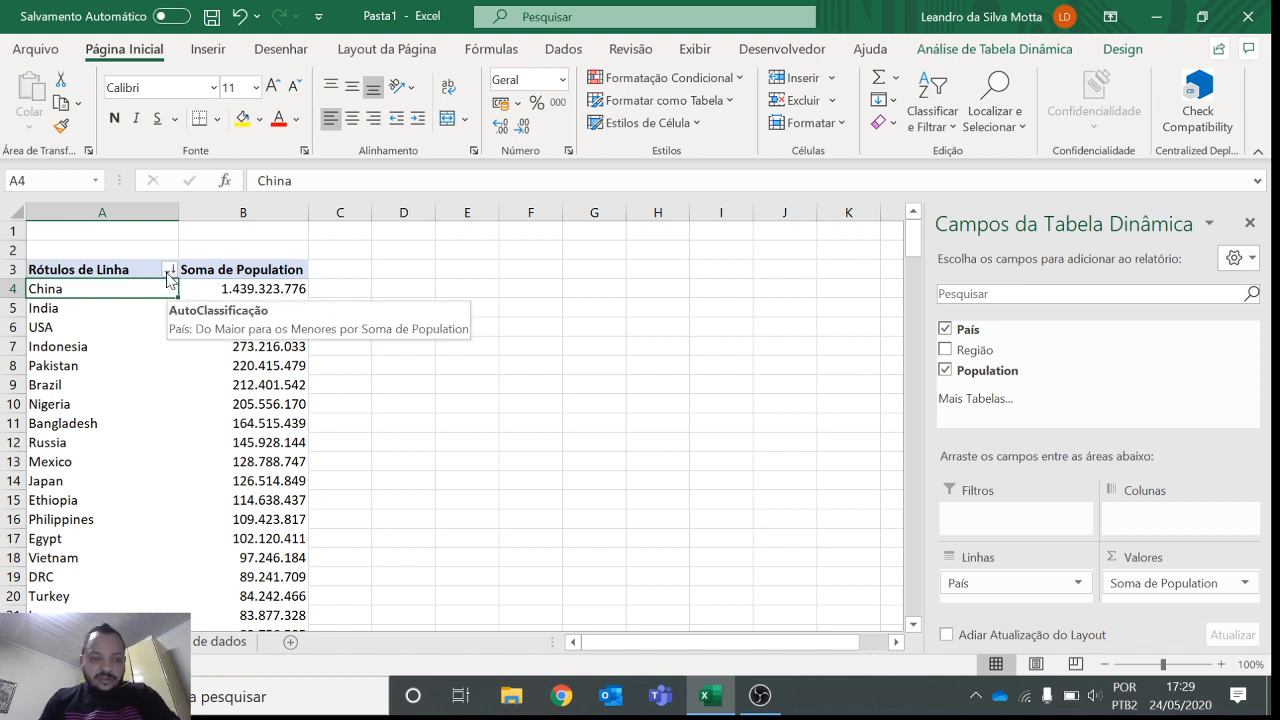
pyautogui.click(169, 270)
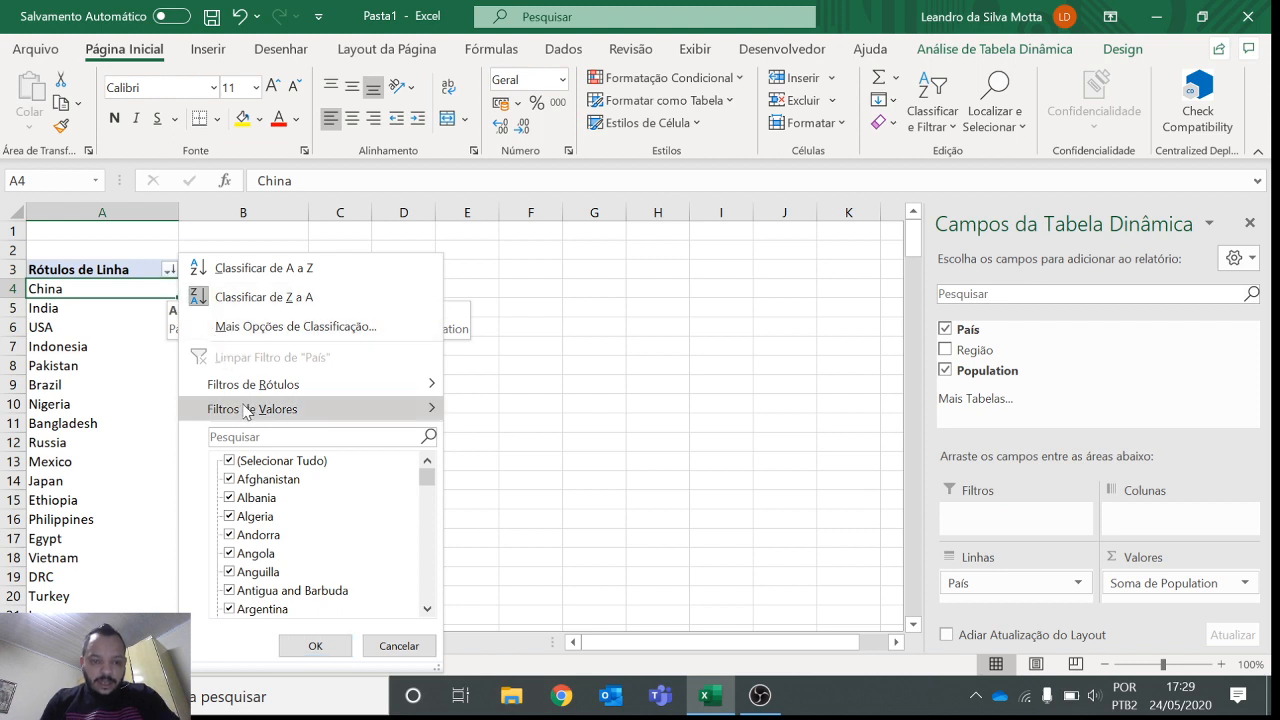
pyautogui.moveTo(248, 412)
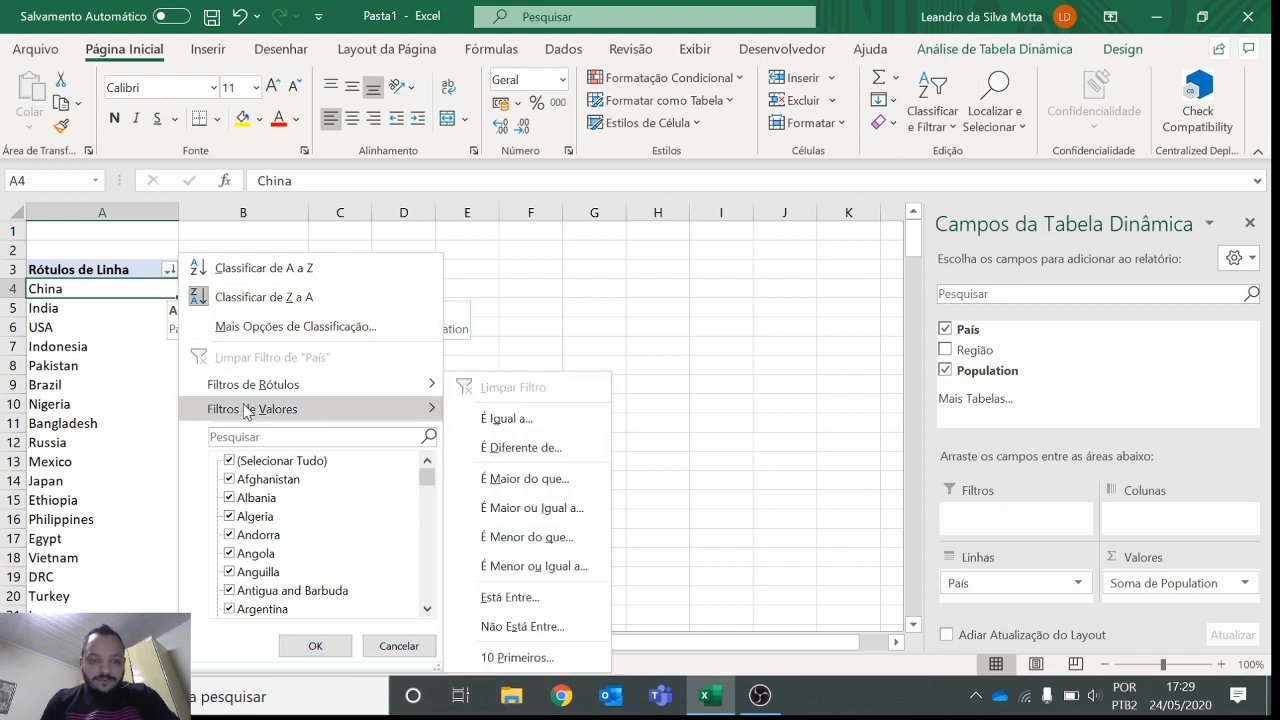
pyautogui.click(565, 663)
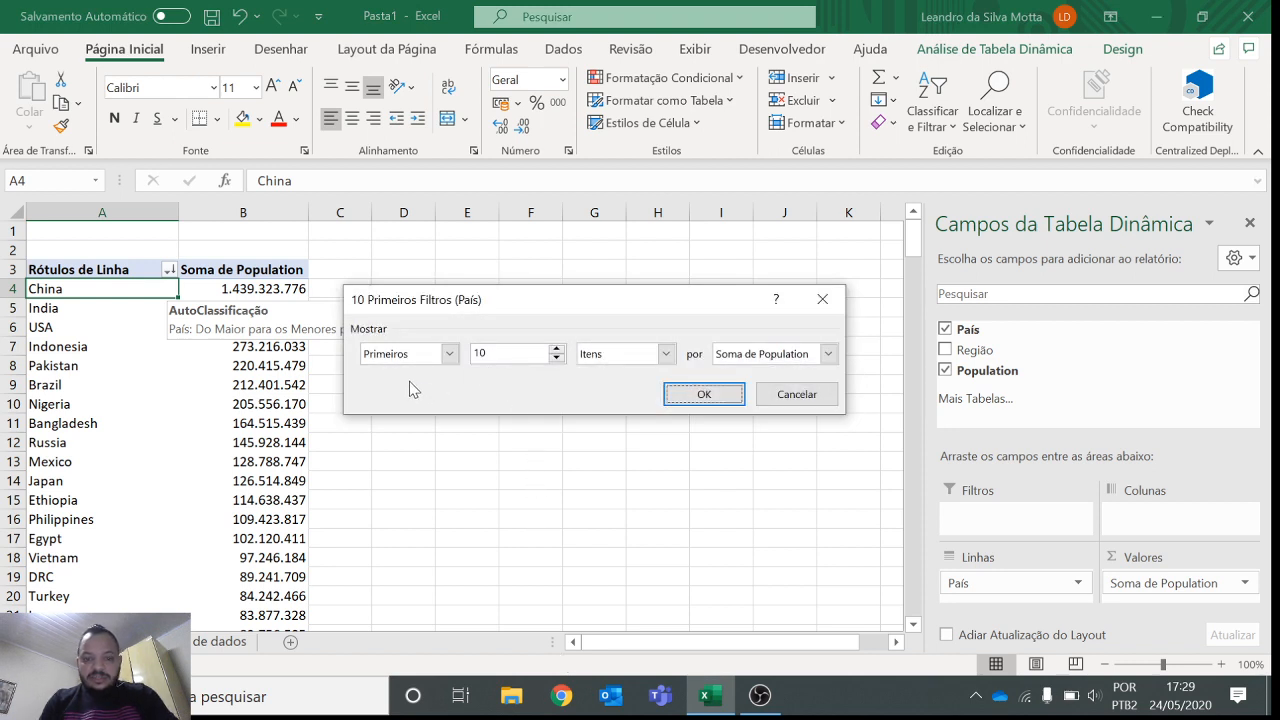
pyautogui.click(449, 354)
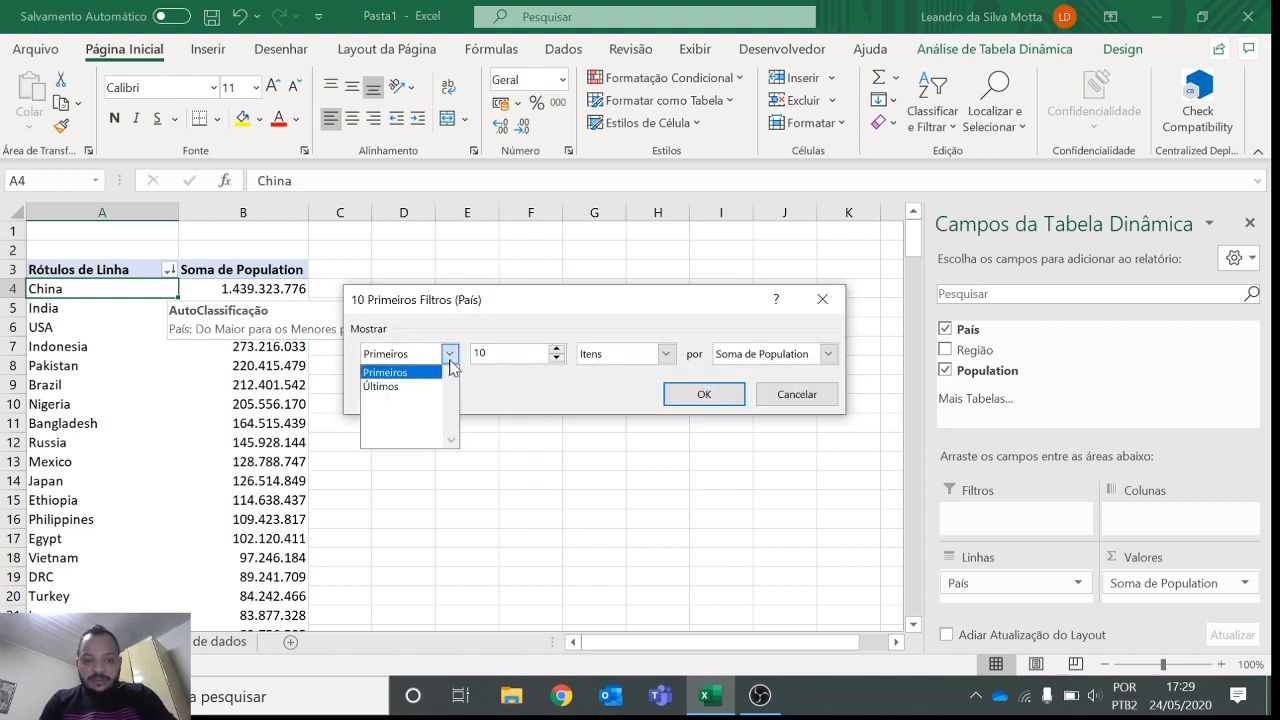
pyautogui.click(450, 360)
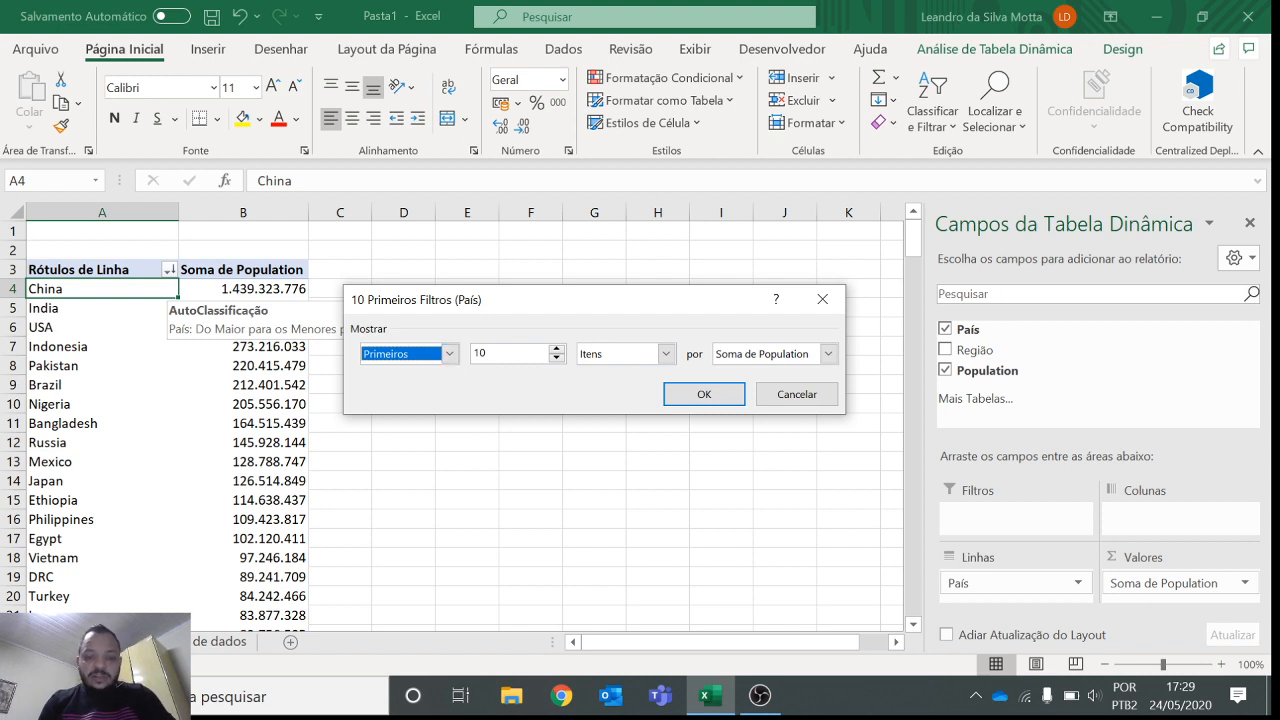
pyautogui.press('Tab')
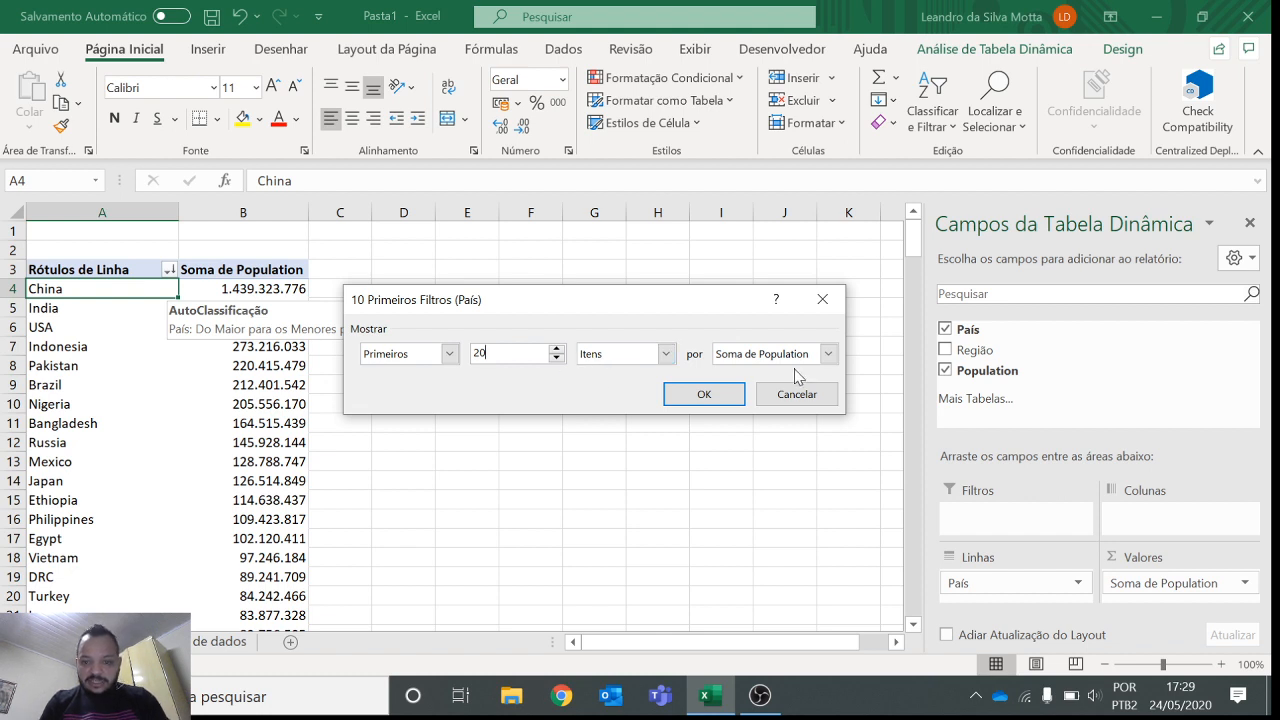
pyautogui.click(704, 394)
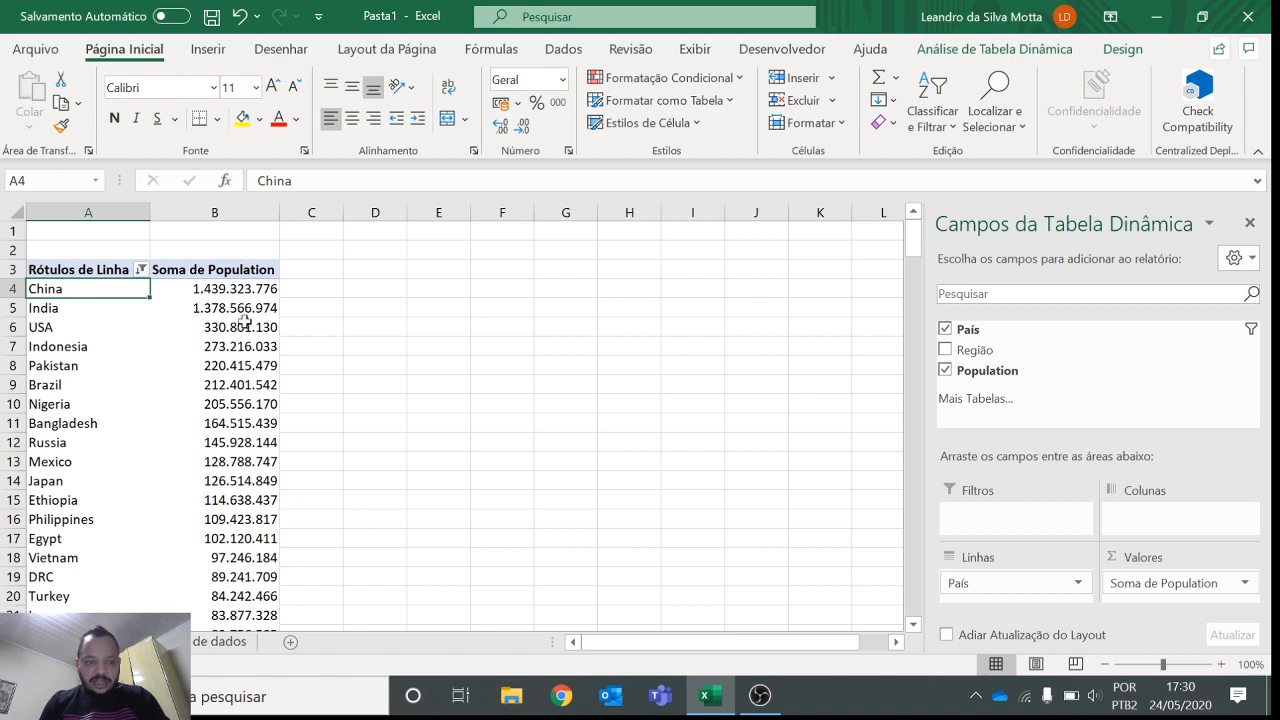
# - Look through the filtered list of countries down to its last row and back up to the beginning
pyautogui.press('Down')
pyautogui.press('Down')
pyautogui.press('Down')
pyautogui.press('Down')
pyautogui.press('Down')
pyautogui.press('Down')
pyautogui.press('Down')
pyautogui.press('Down')
pyautogui.press('Down')
pyautogui.press('Down')
pyautogui.press('Down')
pyautogui.press('Down')
pyautogui.press('Down')
pyautogui.press('Down')
pyautogui.press('Down')
pyautogui.press('Down')
pyautogui.press('Down')
pyautogui.press('Down')
pyautogui.press('Down')
pyautogui.press('Down')
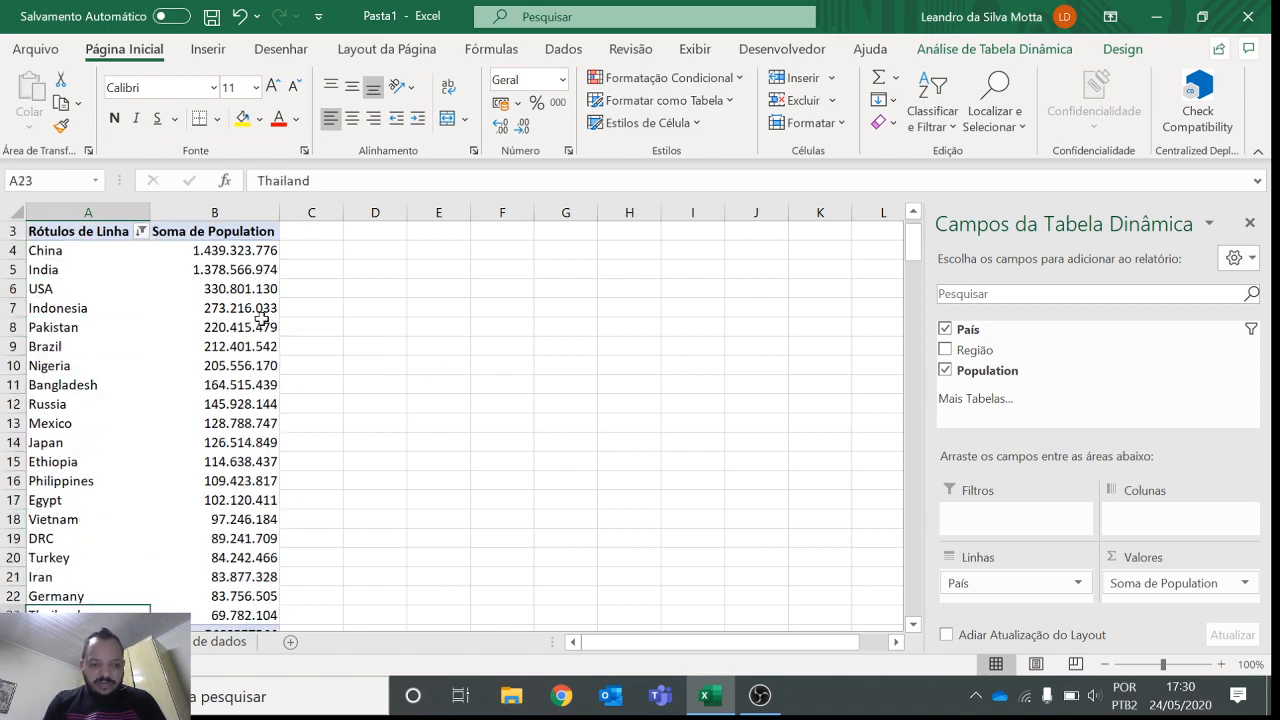
pyautogui.press('Up')
pyautogui.press('Up')
pyautogui.press('Up')
pyautogui.press('Up')
pyautogui.press('Up')
pyautogui.press('Up')
pyautogui.press('Up')
pyautogui.press('Up')
pyautogui.press('Up')
pyautogui.press('Up')
pyautogui.press('Up')
pyautogui.press('Up')
pyautogui.press('Up')
pyautogui.press('Up')
pyautogui.press('Up')
pyautogui.press('Up')
pyautogui.press('Up')
pyautogui.press('Up')
pyautogui.press('Up')
pyautogui.press('Up')
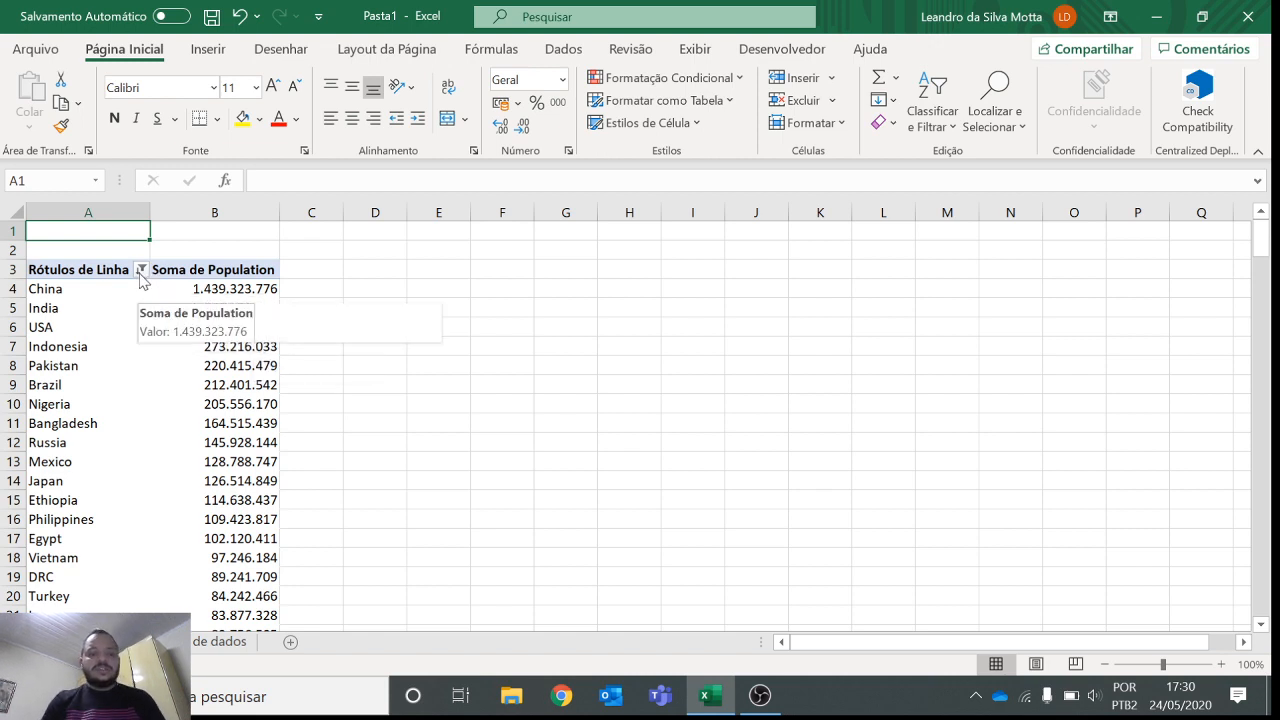
# - Set the País value filter to show the Primeiros 10 Itens by Soma de Population
pyautogui.click(139, 270)
pyautogui.moveTo(305, 415)
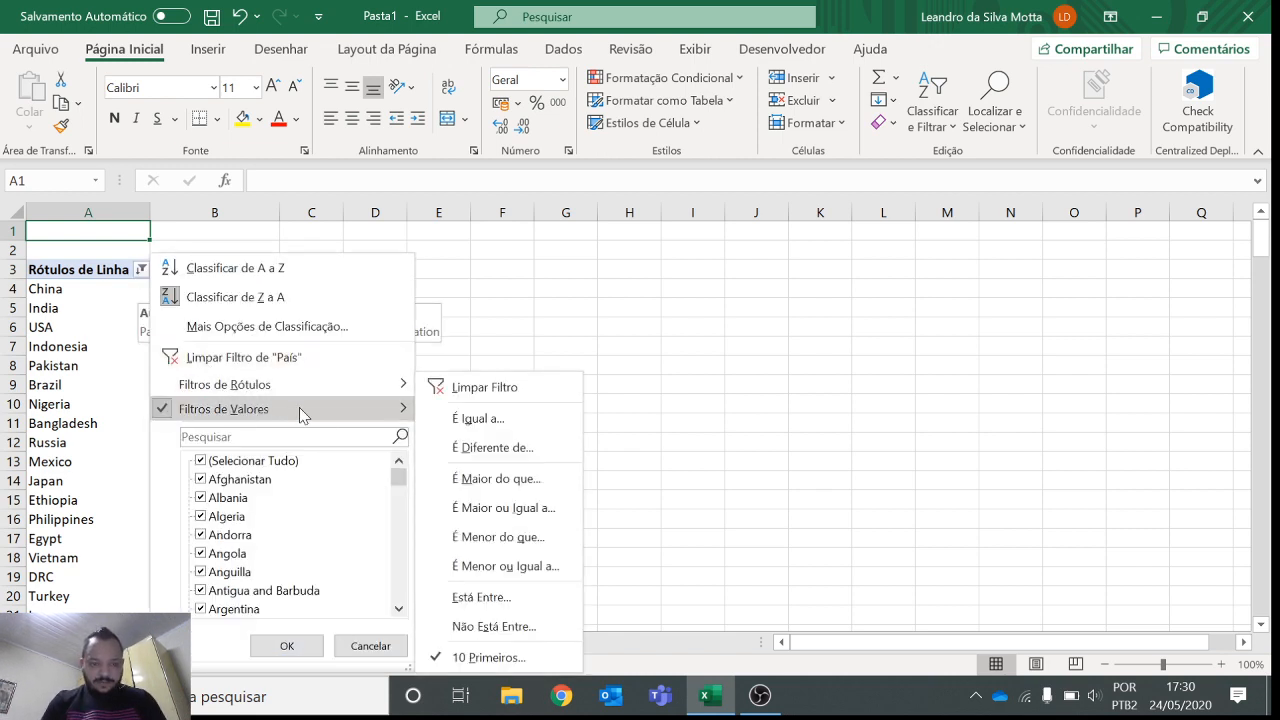
pyautogui.click(516, 664)
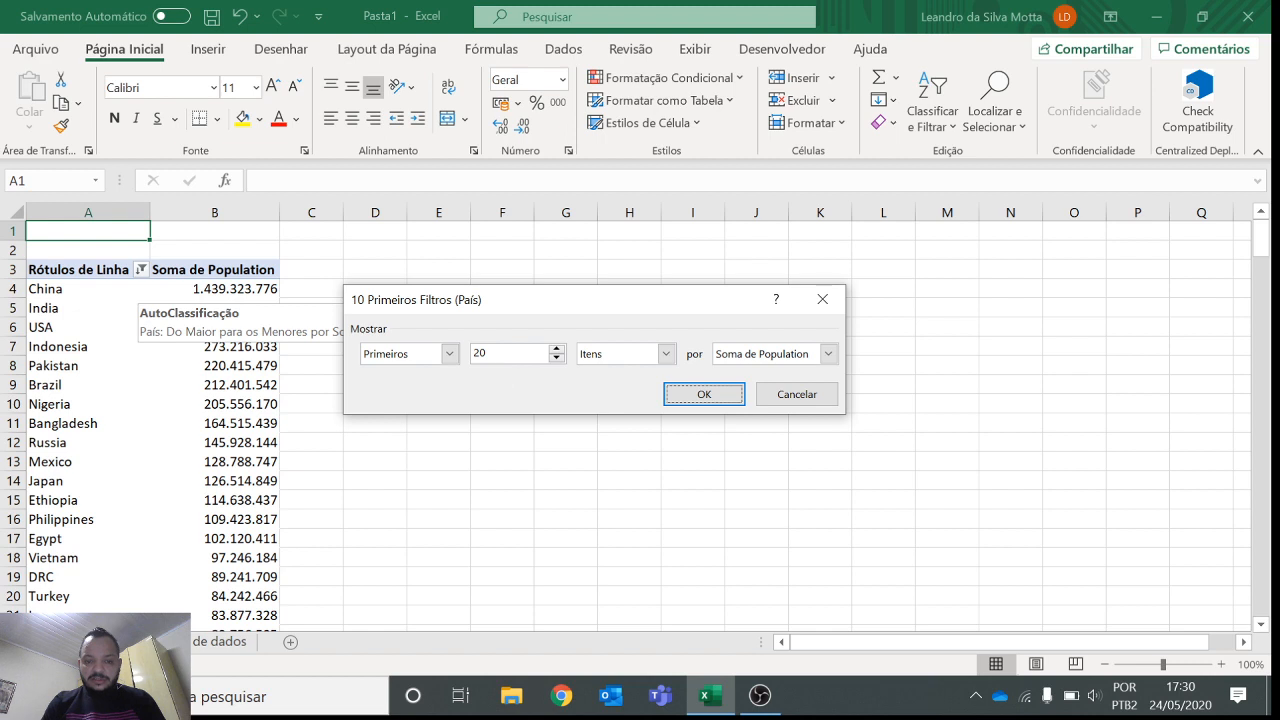
pyautogui.click(484, 353)
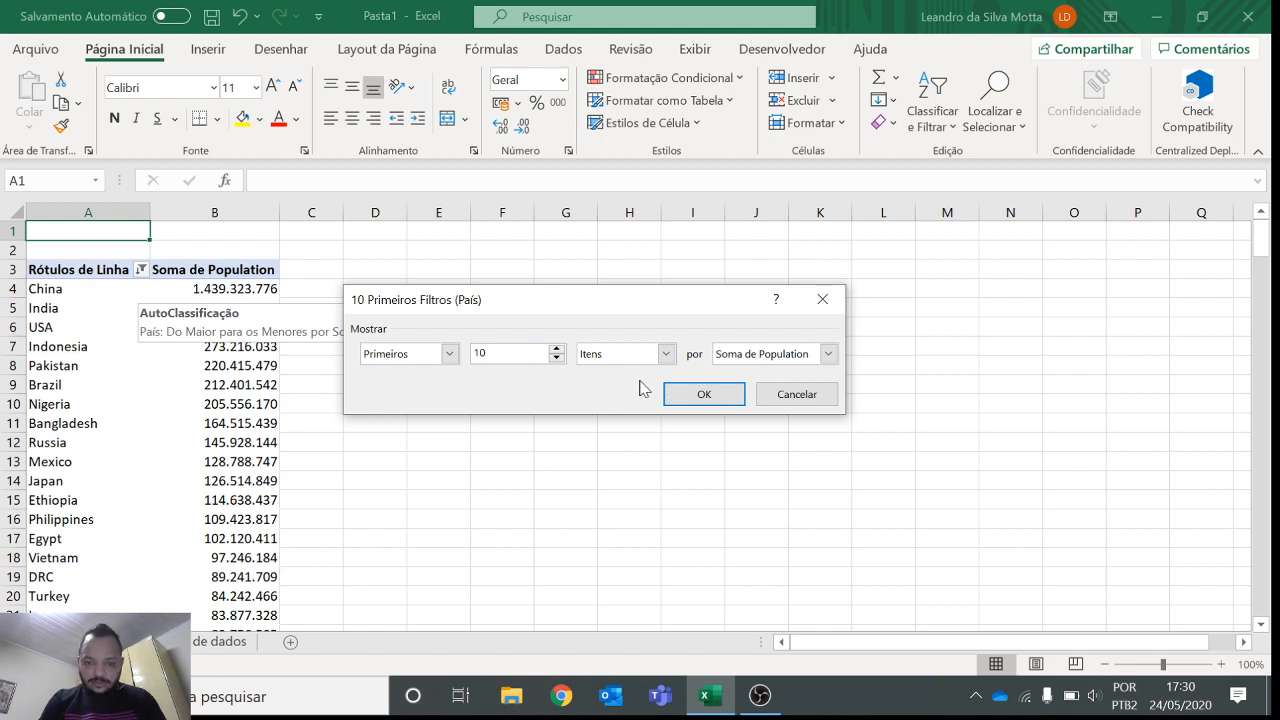
pyautogui.click(697, 394)
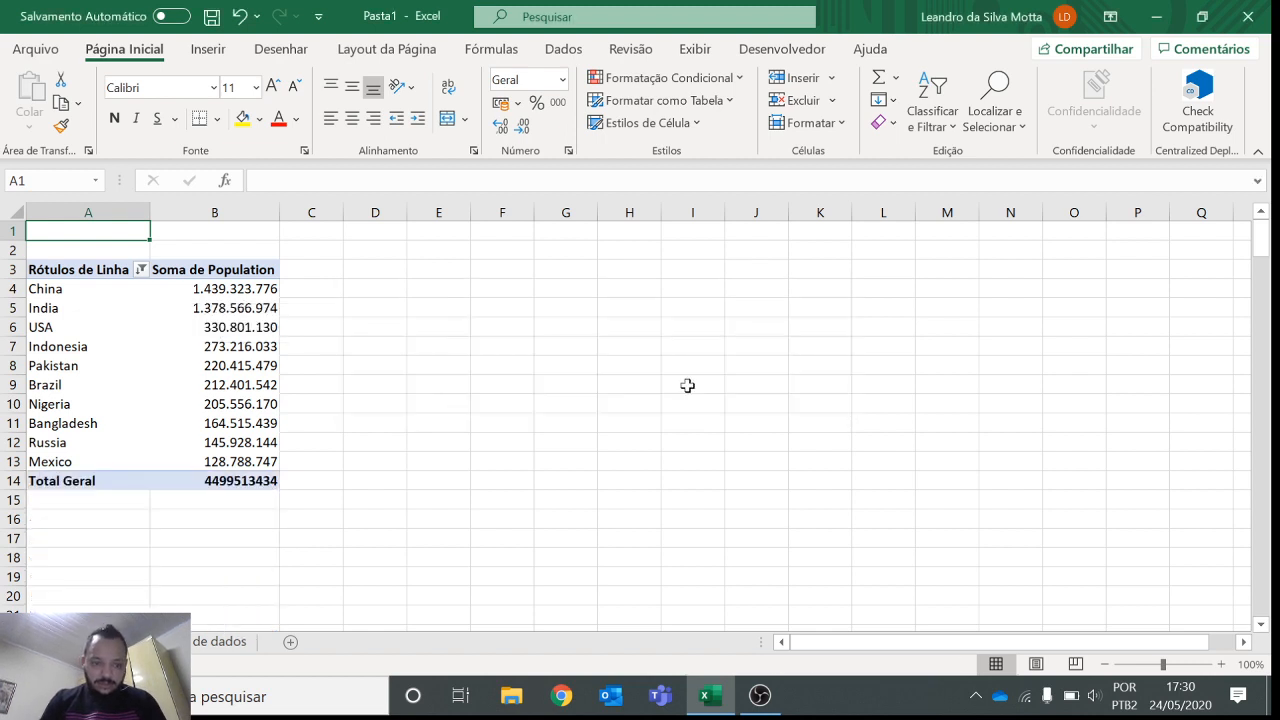
pyautogui.click(231, 362)
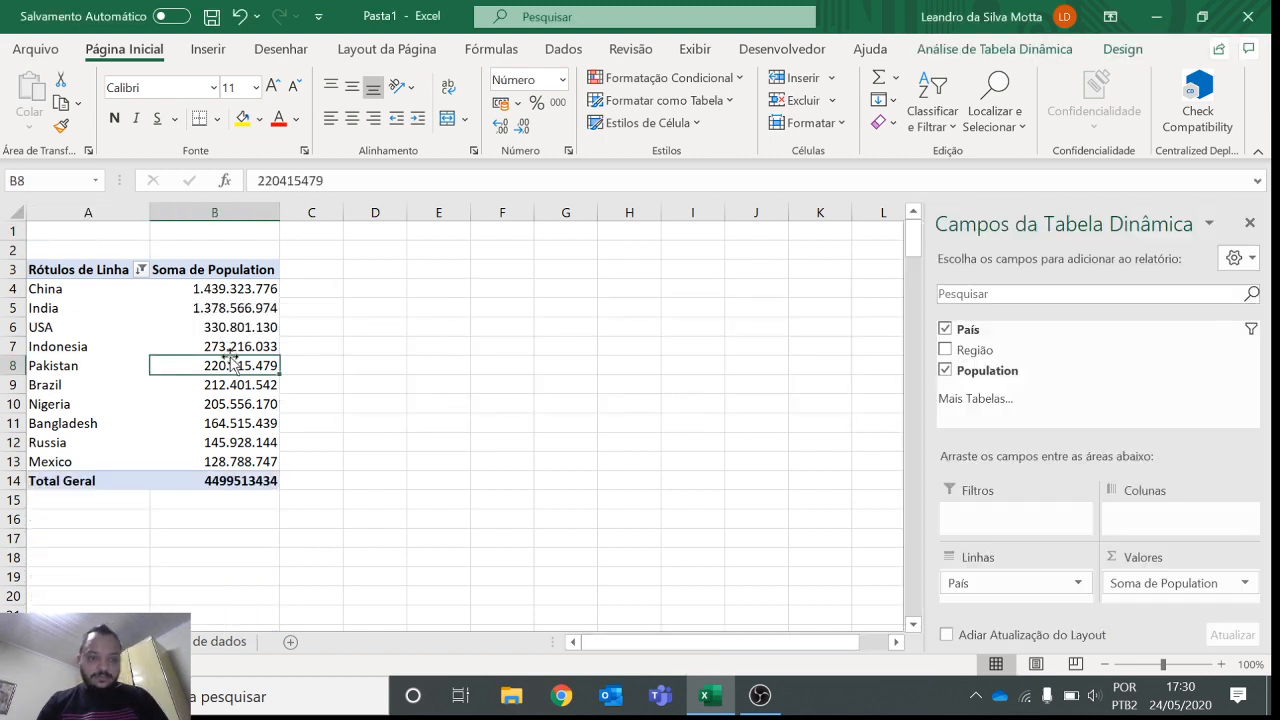
pyautogui.click(125, 295)
pyautogui.click(125, 295)
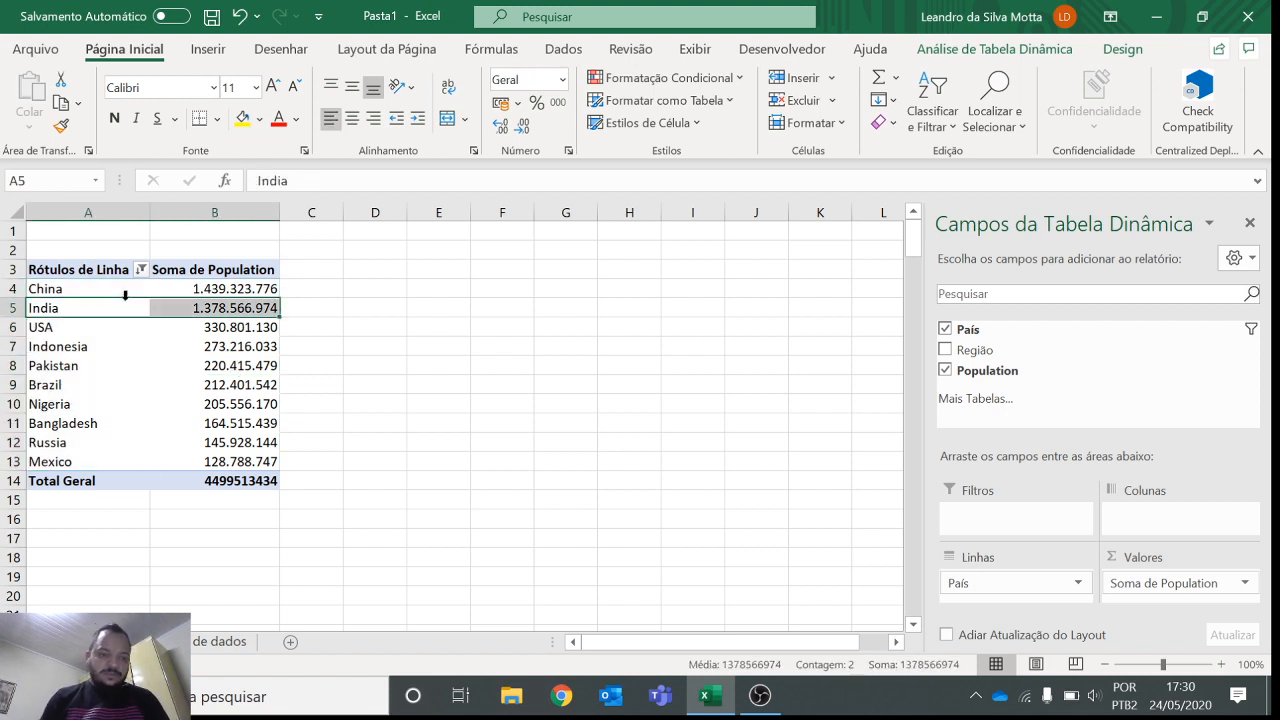
pyautogui.click(125, 292)
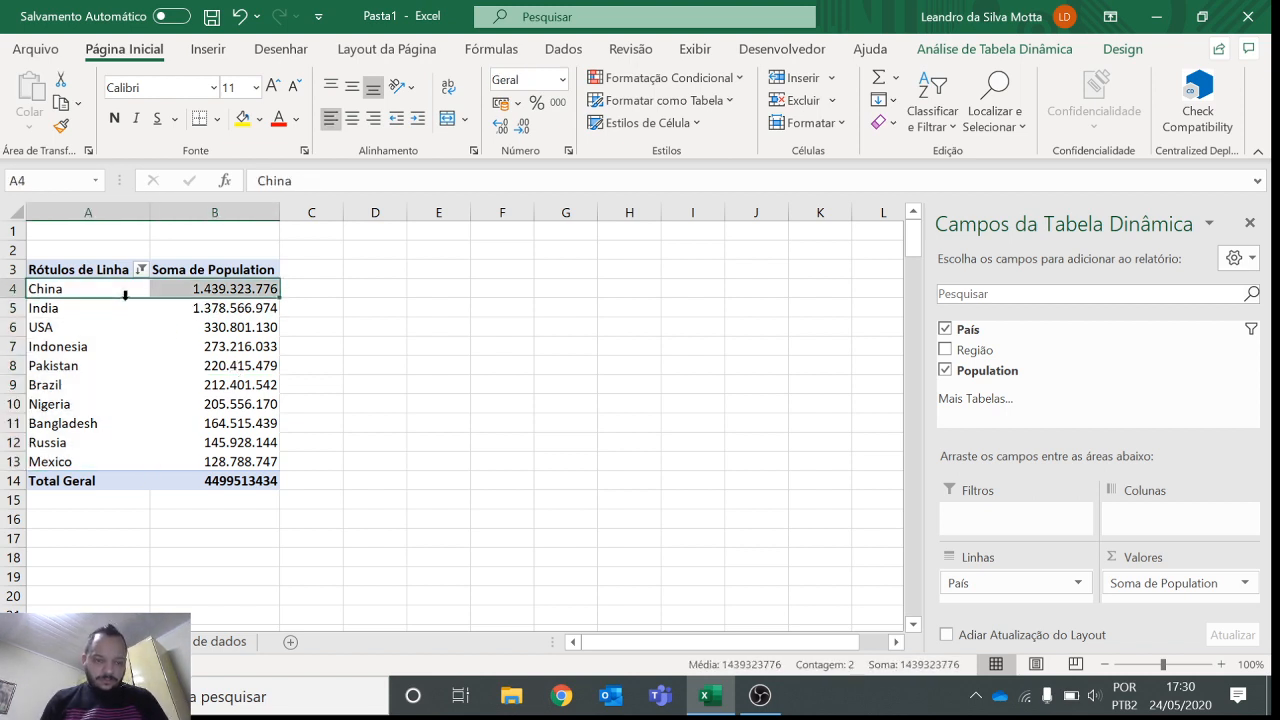
pyautogui.click(140, 288)
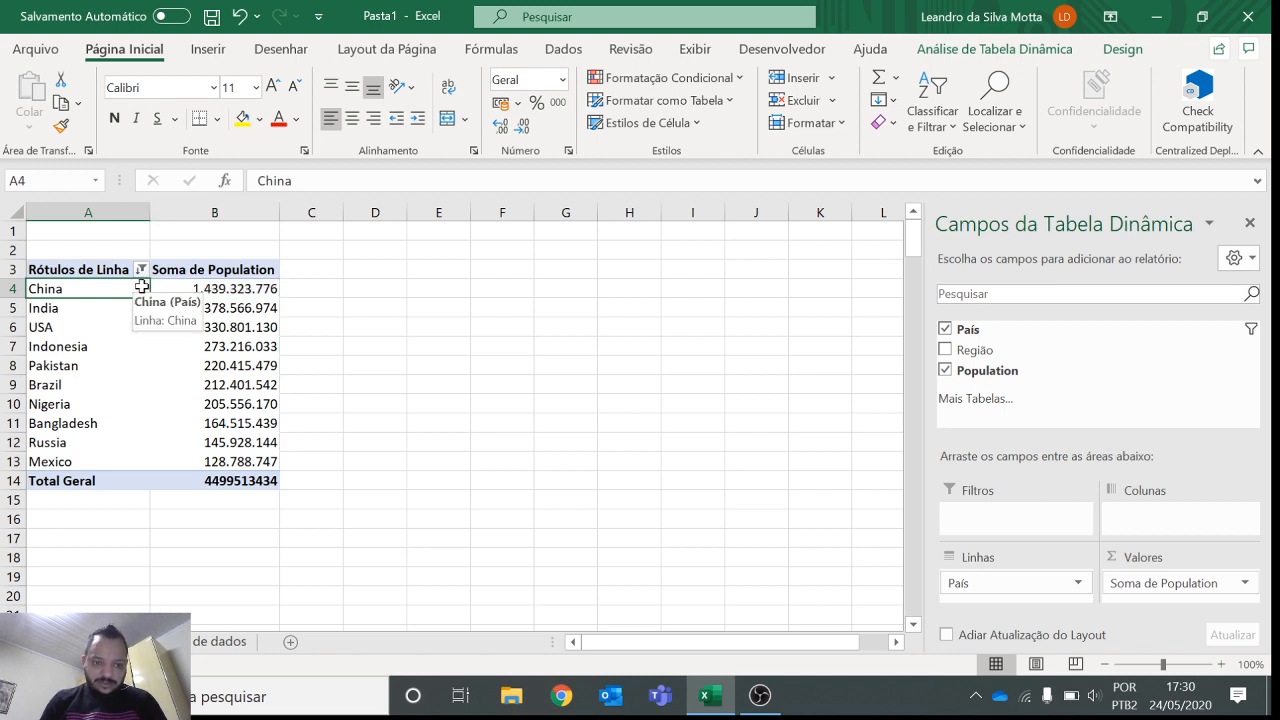
# - Insert a Coluna Agrupada chart from the pivot table and move it beside the table, clear of the Soma de Population values
pyautogui.click(175, 288)
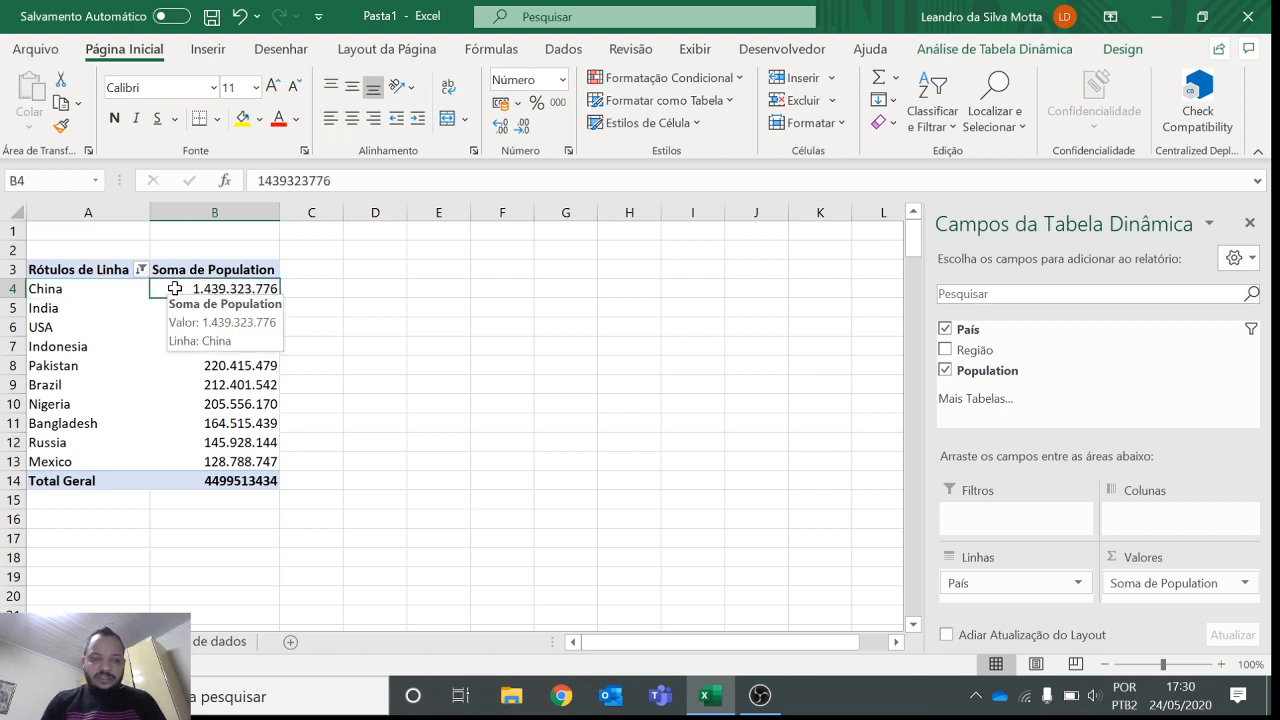
pyautogui.click(216, 51)
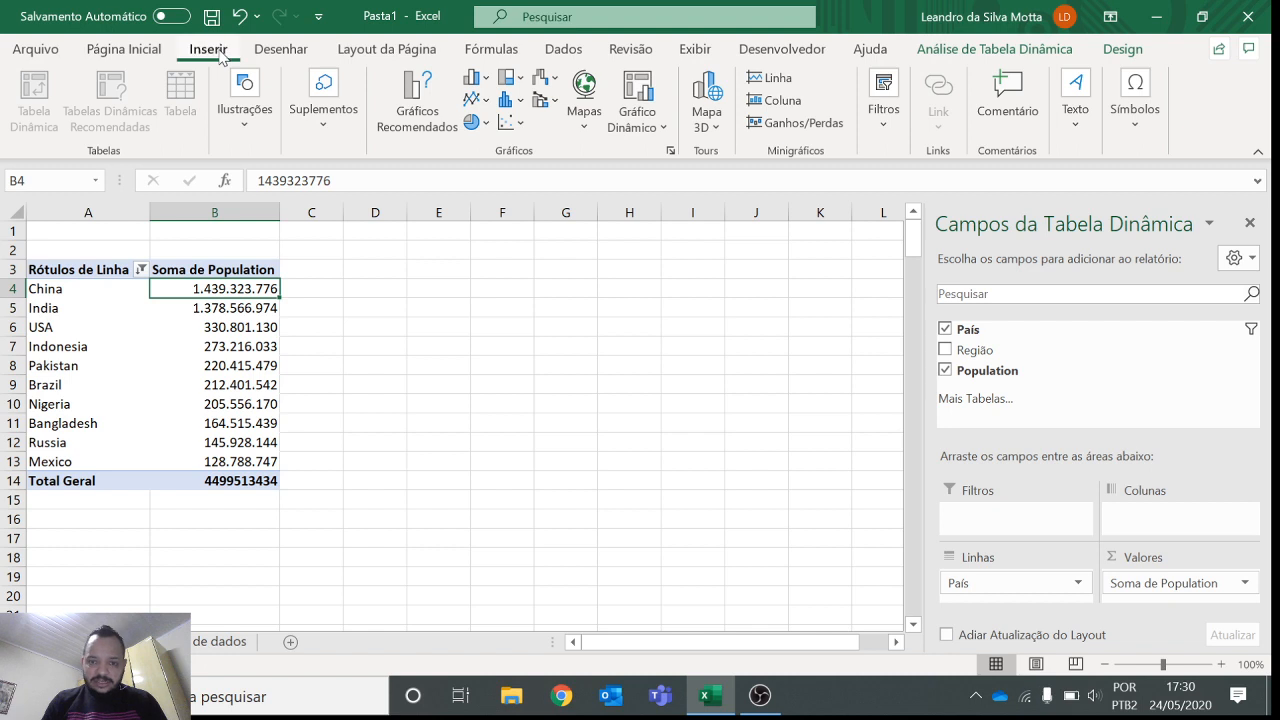
pyautogui.click(436, 110)
pyautogui.moveTo(598, 252)
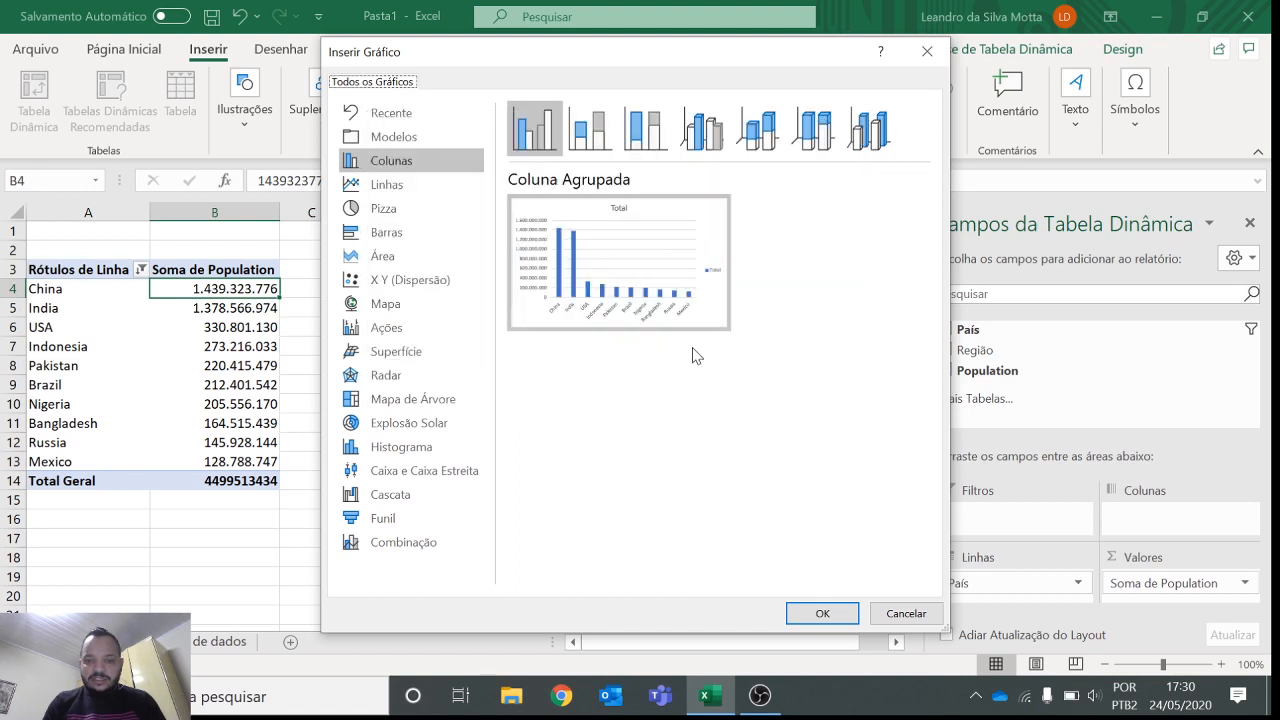
pyautogui.click(436, 188)
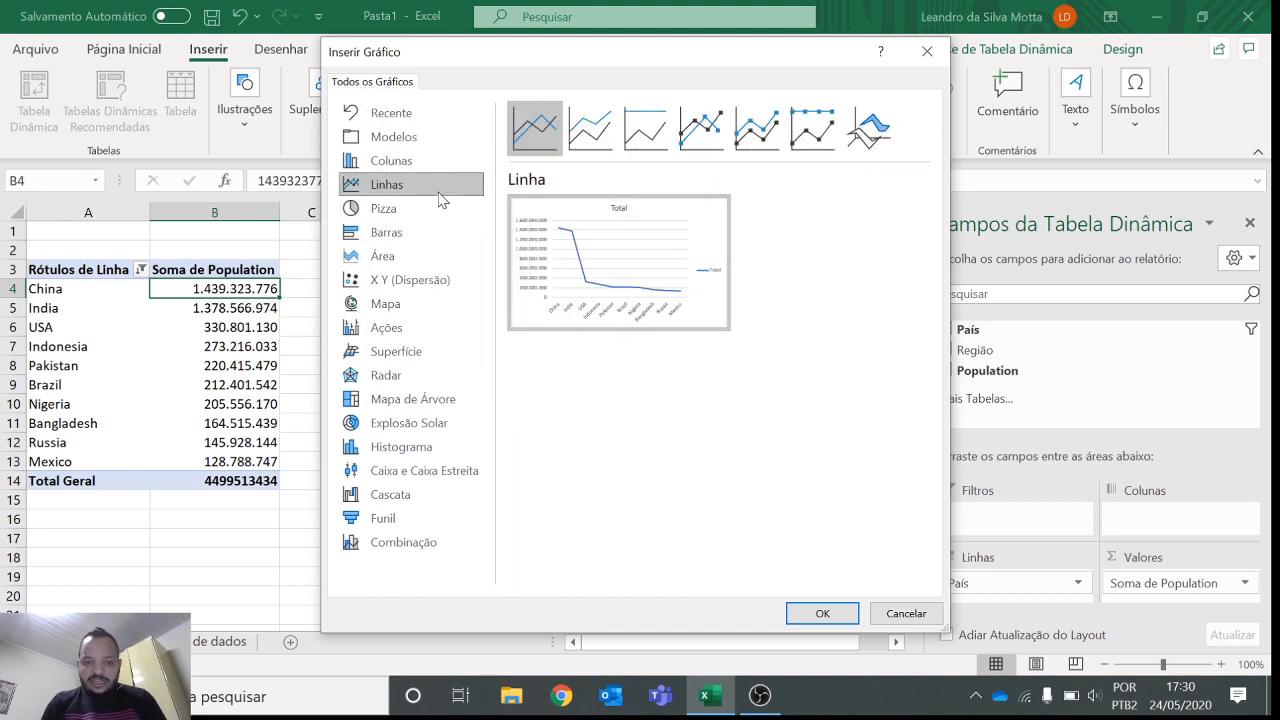
pyautogui.click(431, 205)
pyautogui.click(424, 230)
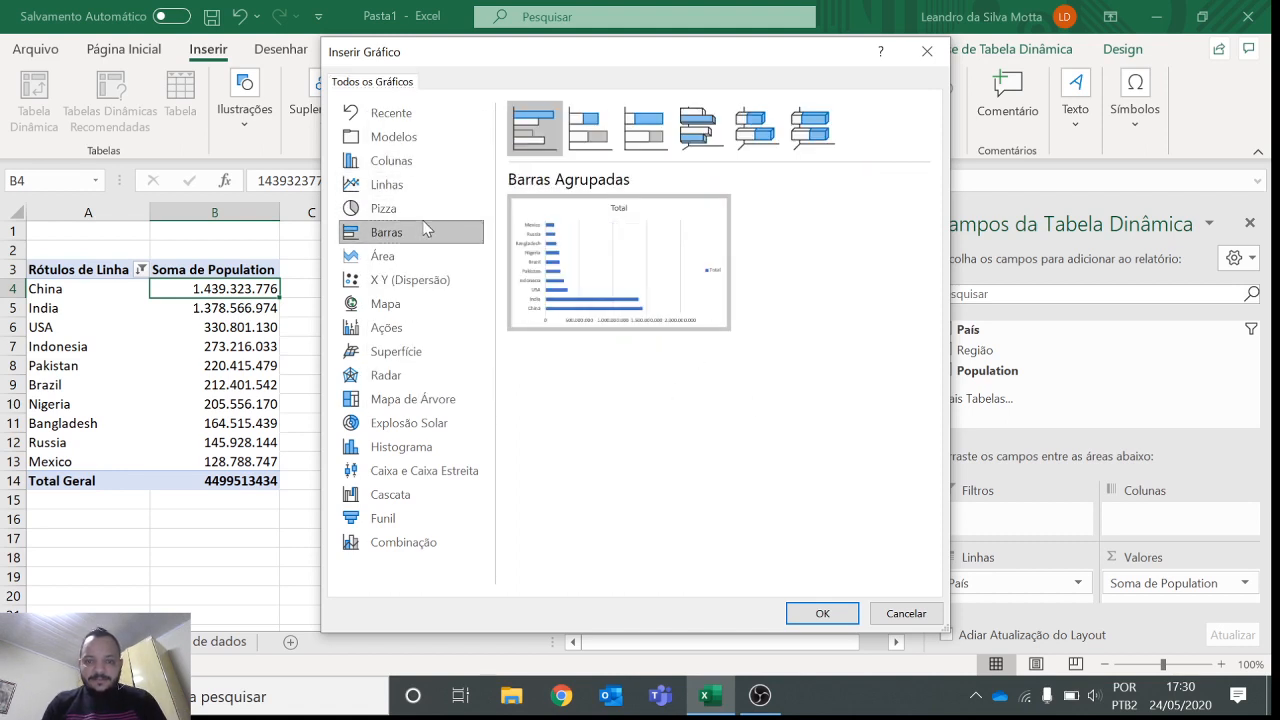
pyautogui.click(421, 161)
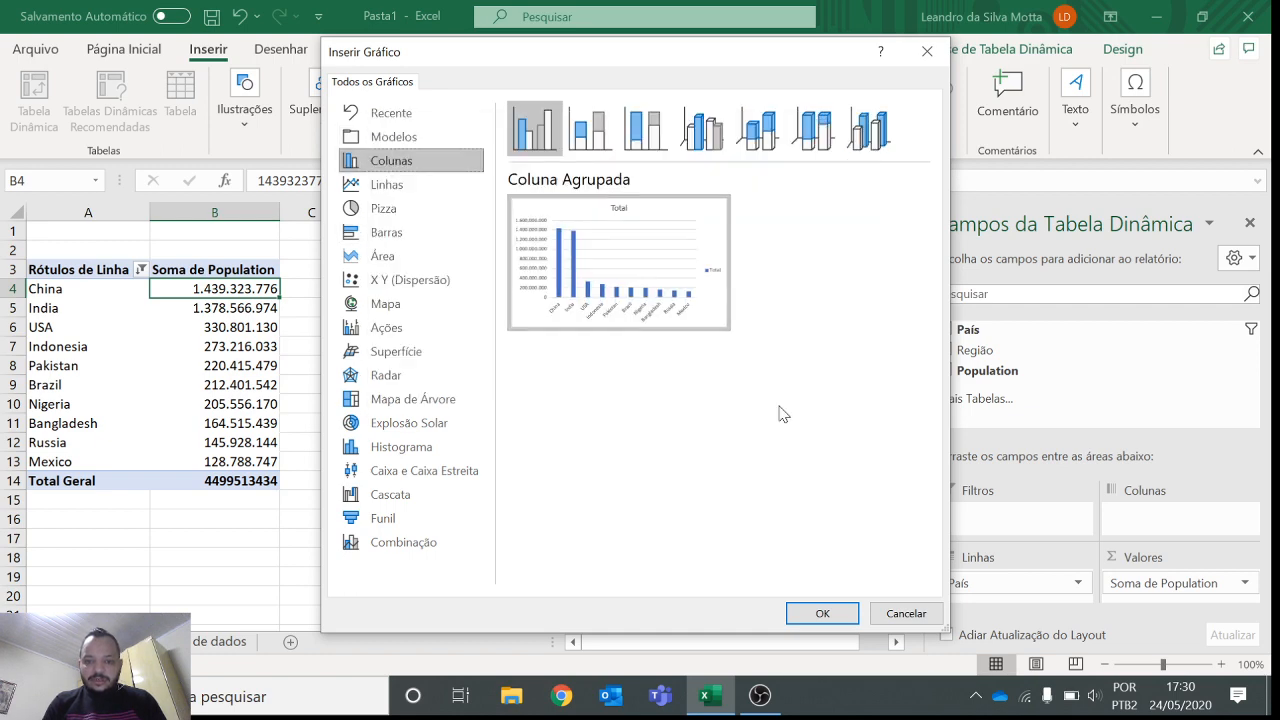
pyautogui.click(819, 608)
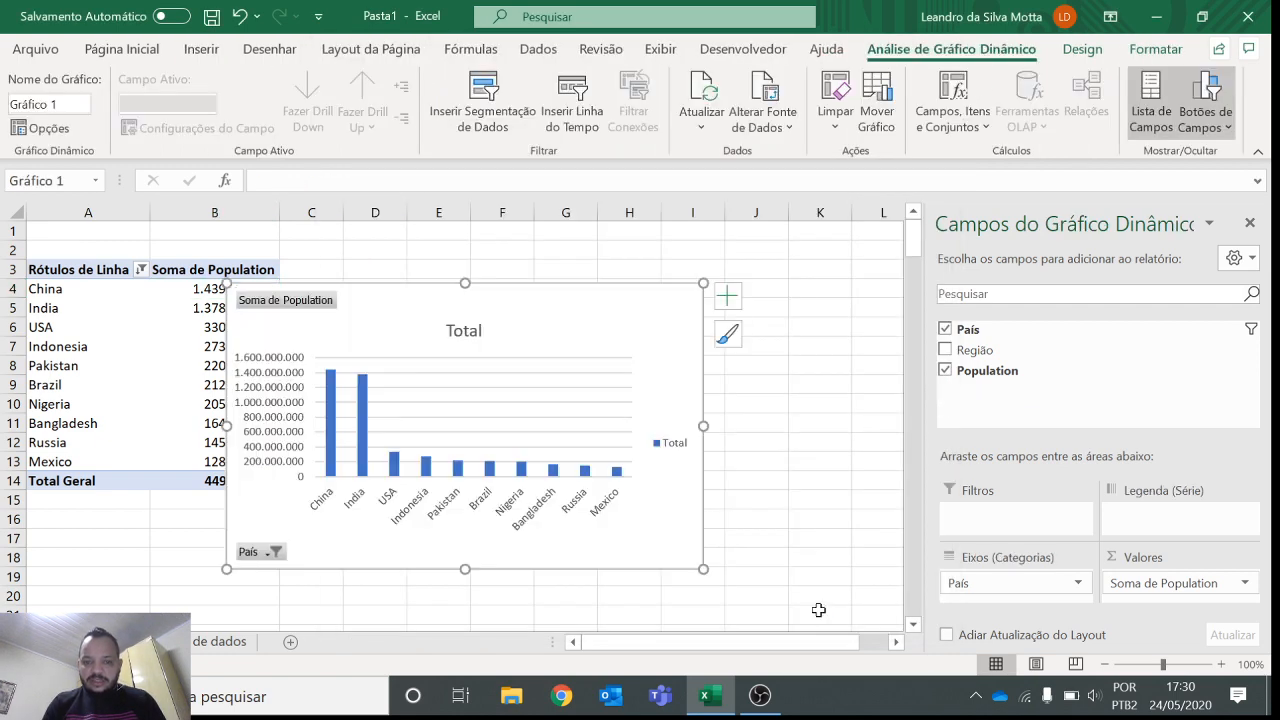
pyautogui.moveTo(628, 311); pyautogui.dragTo(712, 267)
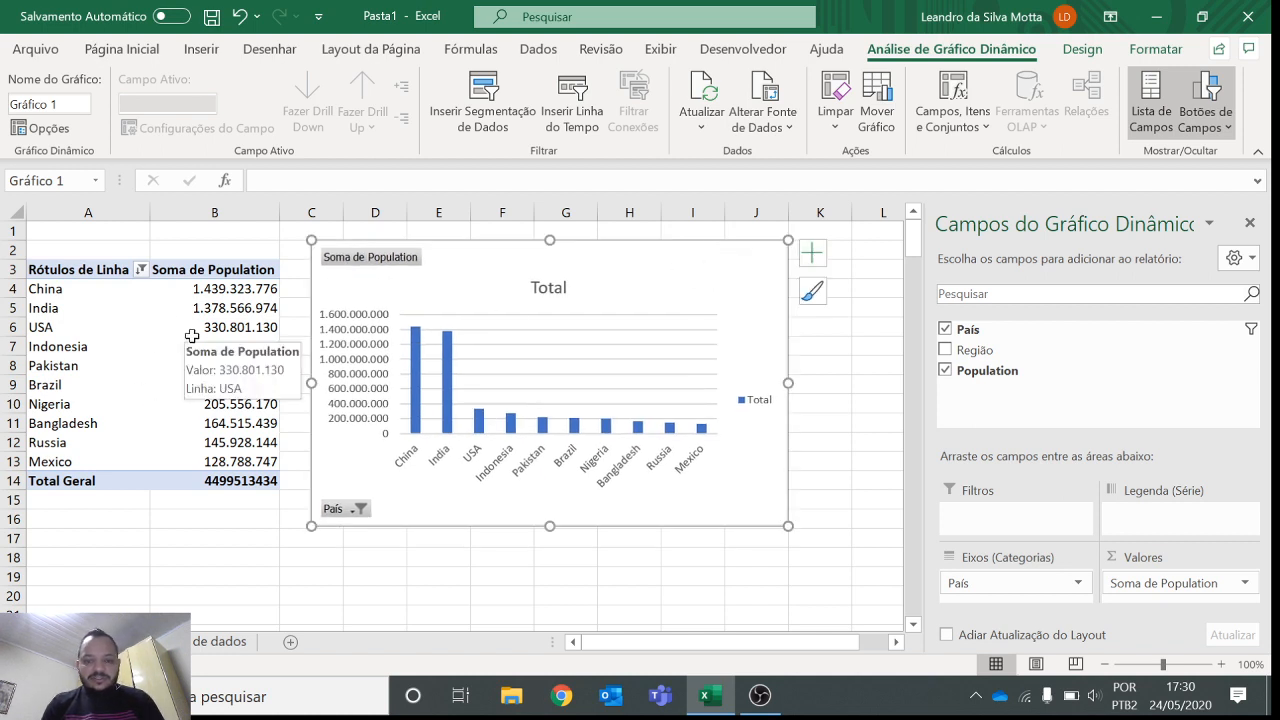
# - Set the País value filter to show the Primeiros 5 Itens by Soma de Population
pyautogui.click(145, 282)
pyautogui.click(176, 305)
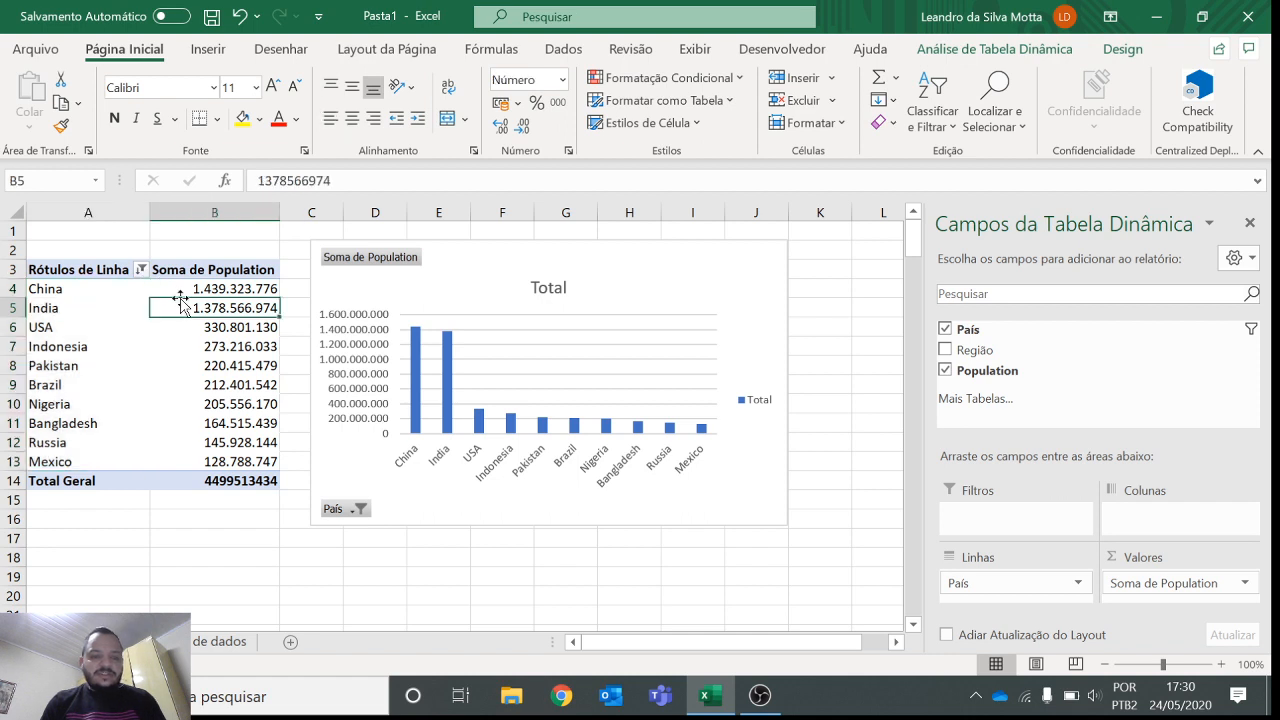
pyautogui.click(141, 270)
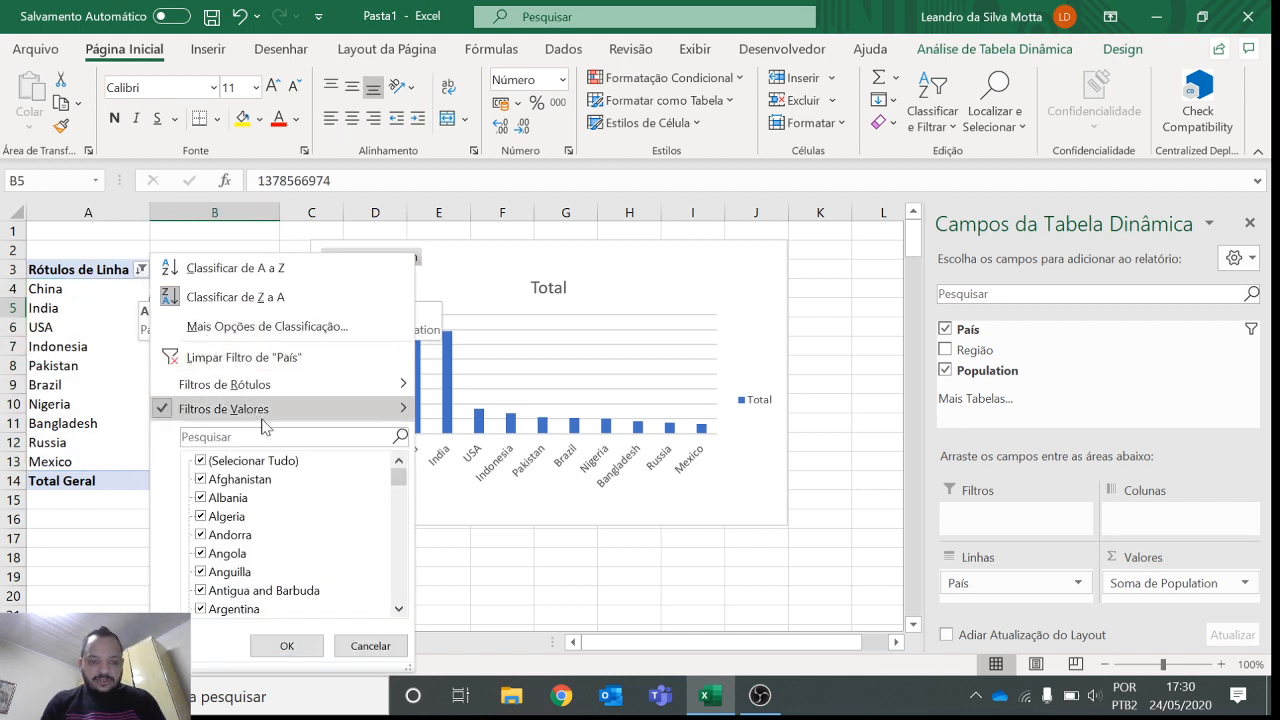
pyautogui.moveTo(305, 417)
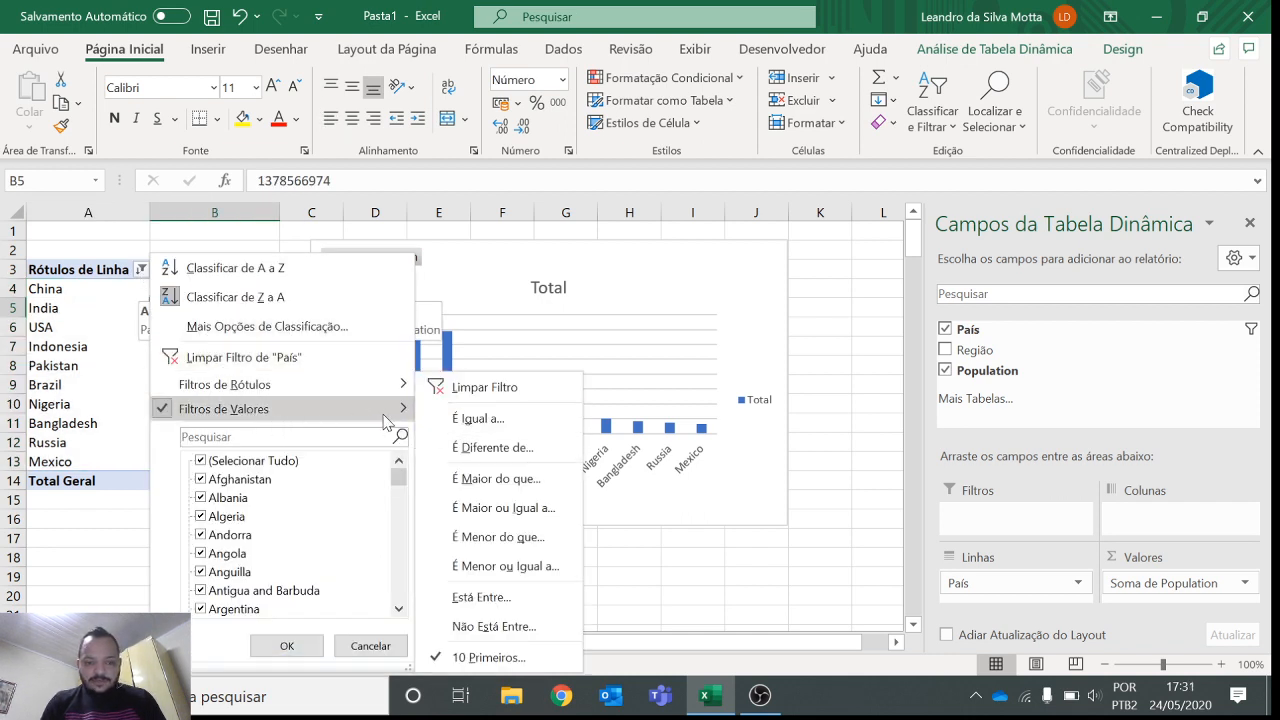
pyautogui.click(500, 658)
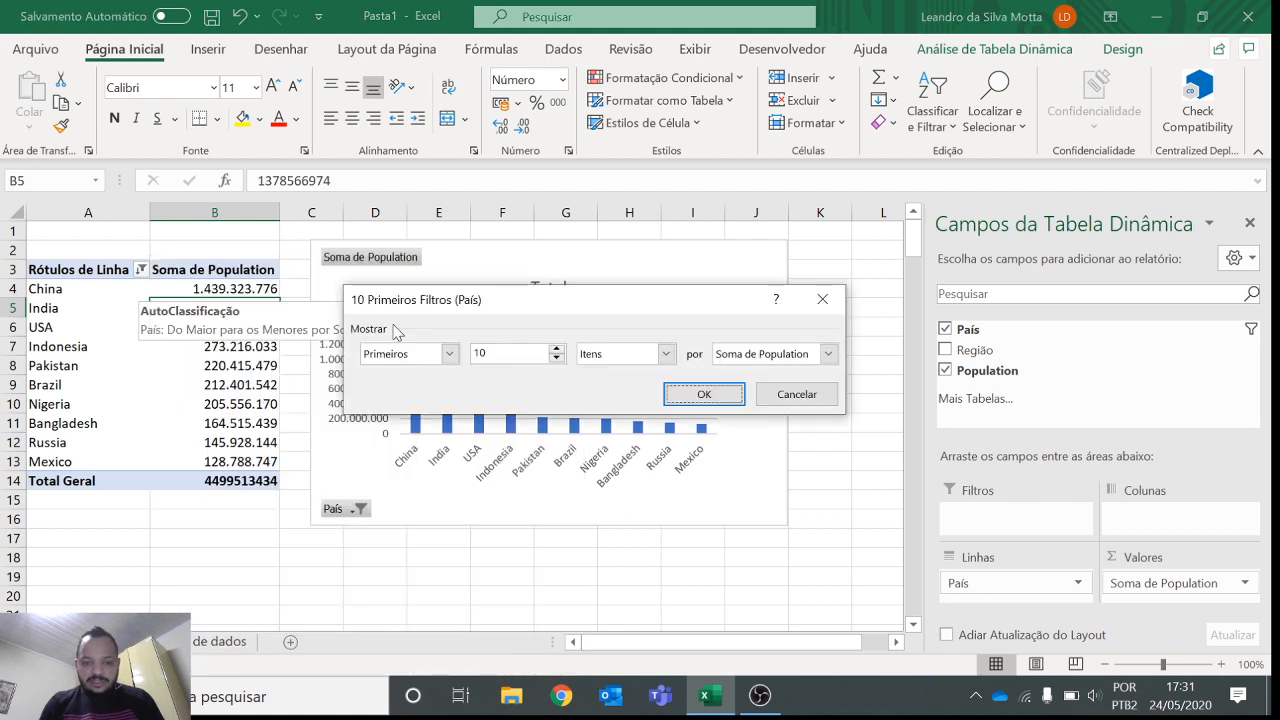
pyautogui.doubleClick(478, 353)
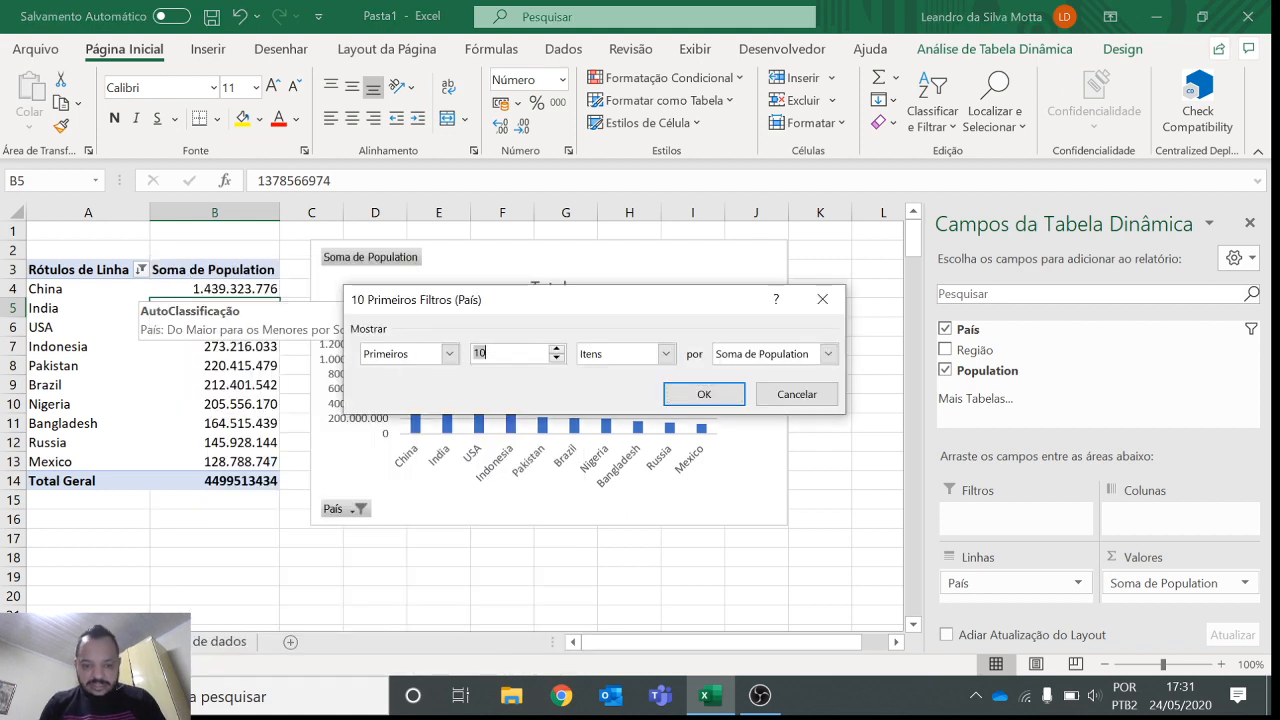
pyautogui.write('5')
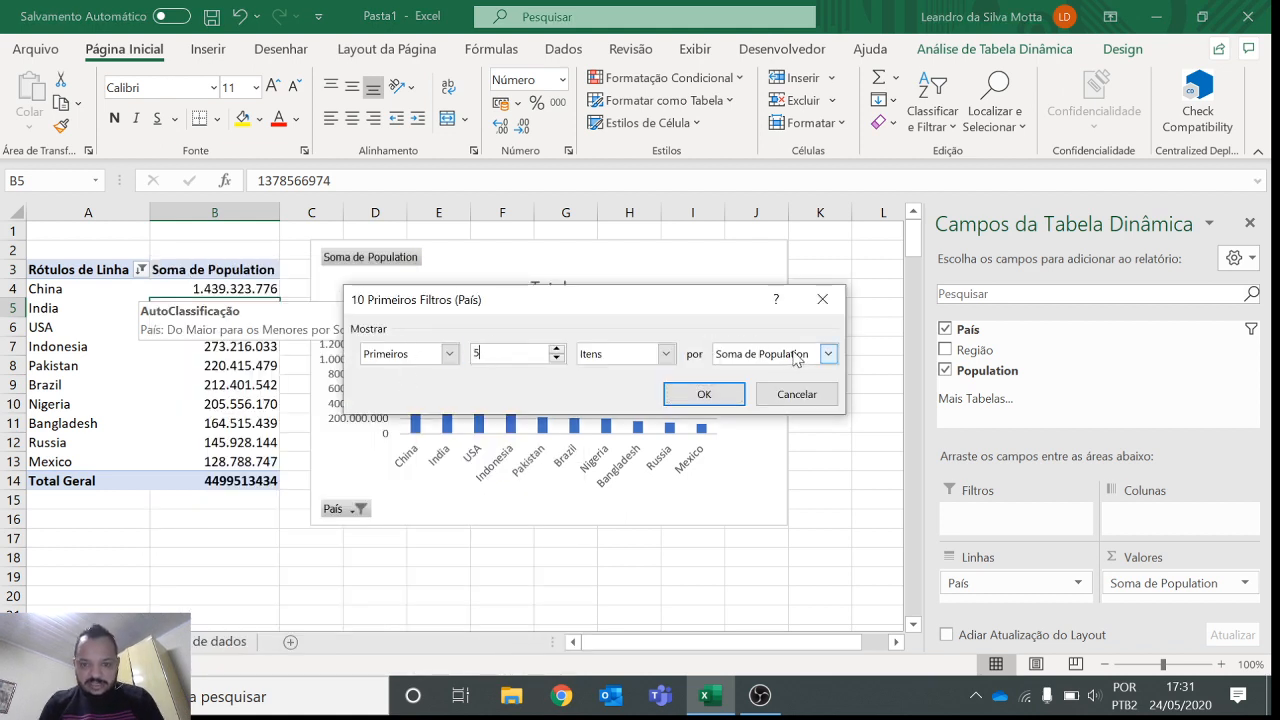
pyautogui.click(722, 396)
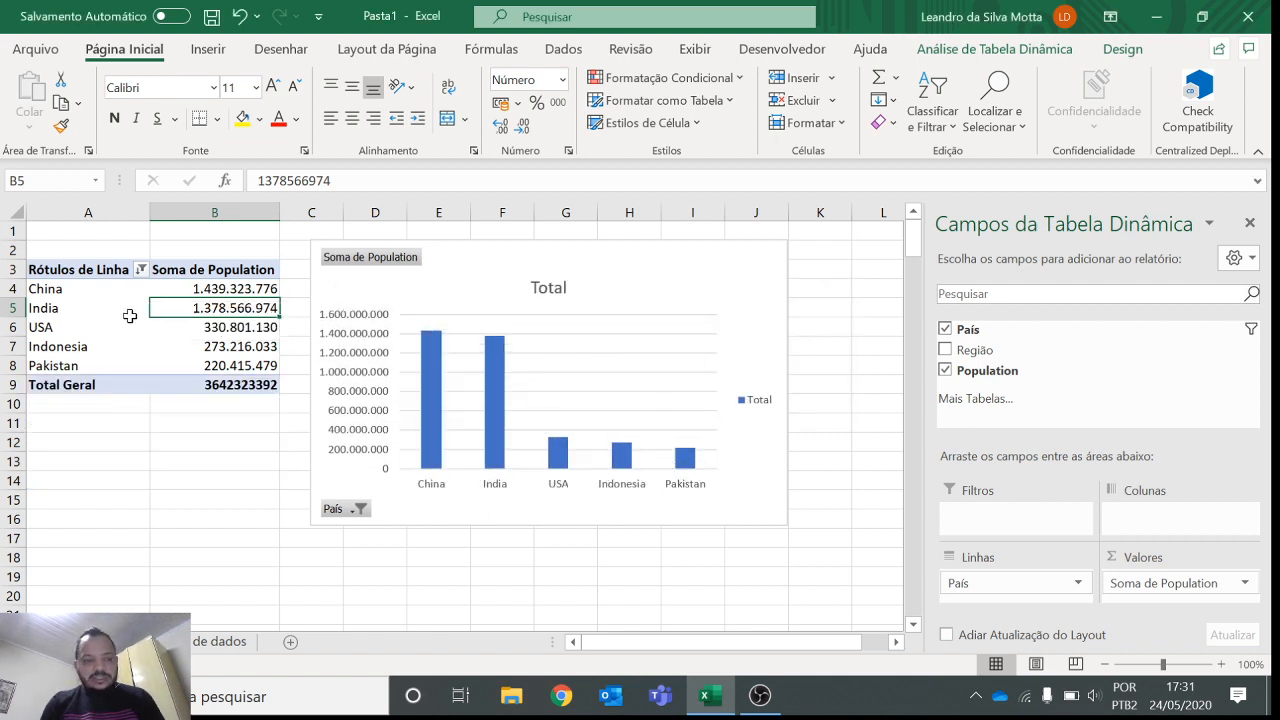
# - Hide all field buttons on the pivot chart and delete its vertical value axis
pyautogui.click(487, 270)
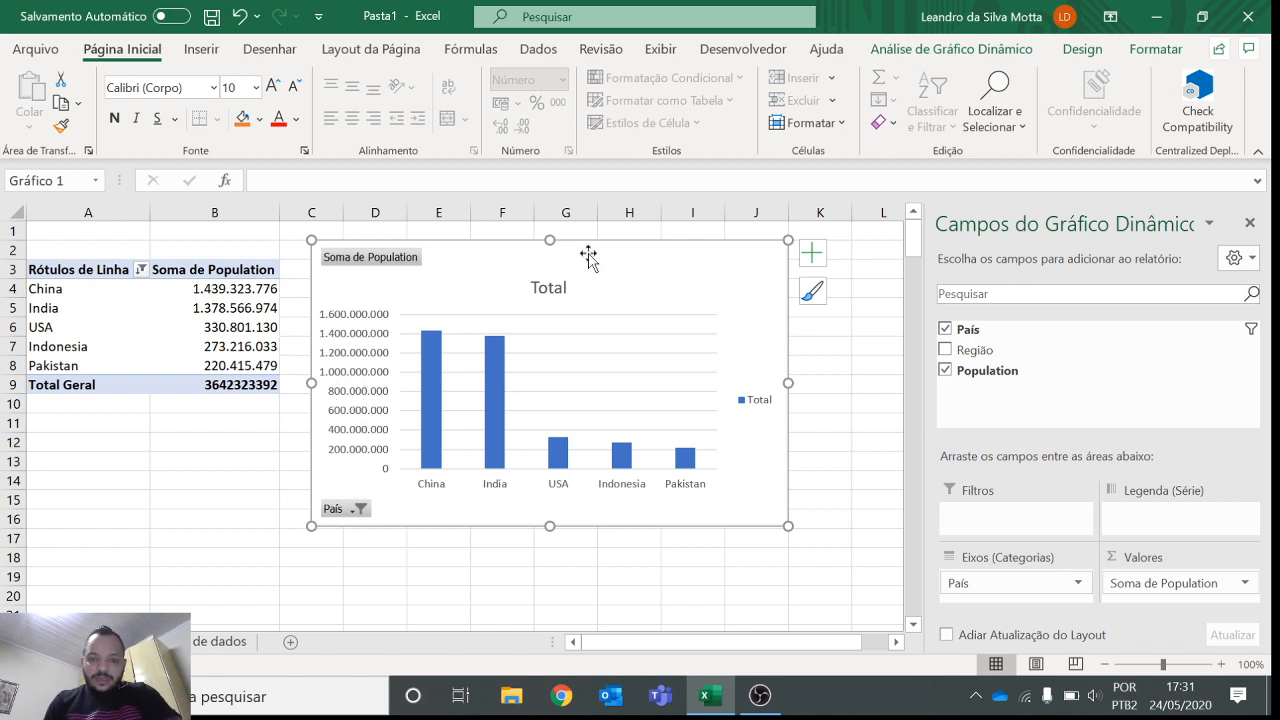
pyautogui.click(922, 55)
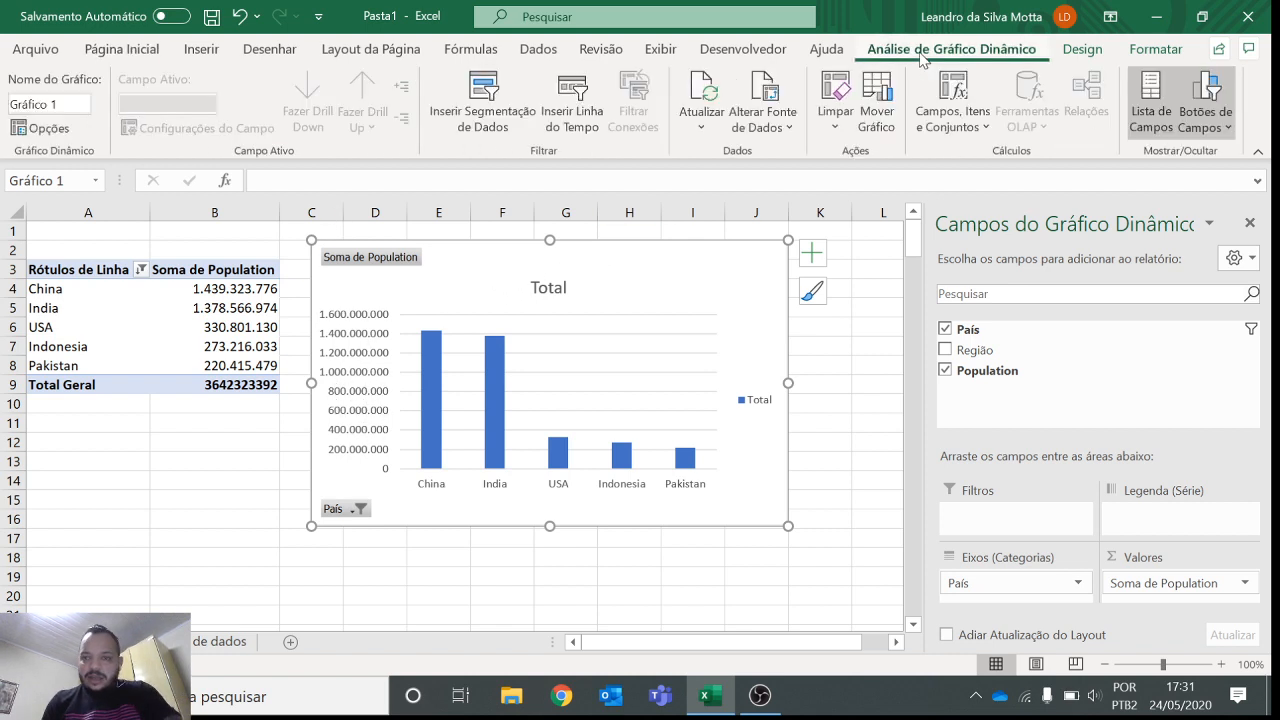
pyautogui.click(1203, 133)
pyautogui.click(1092, 312)
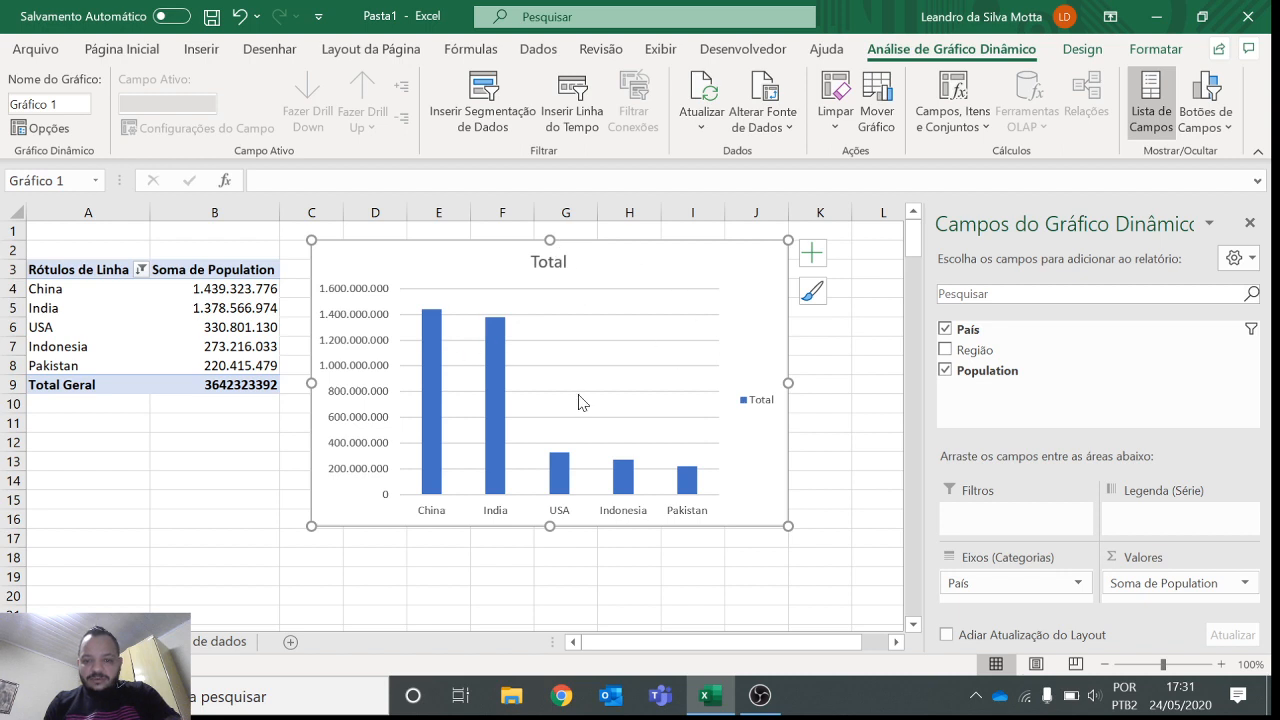
pyautogui.click(375, 350)
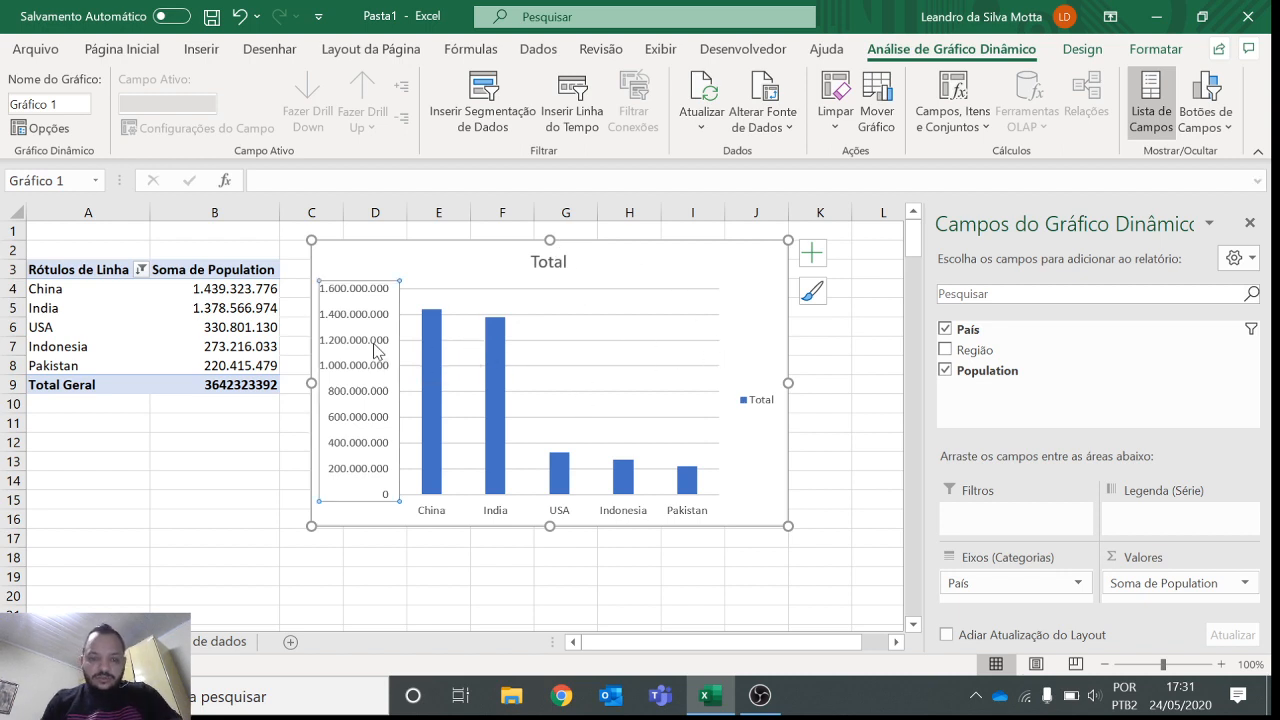
pyautogui.press('Delete')
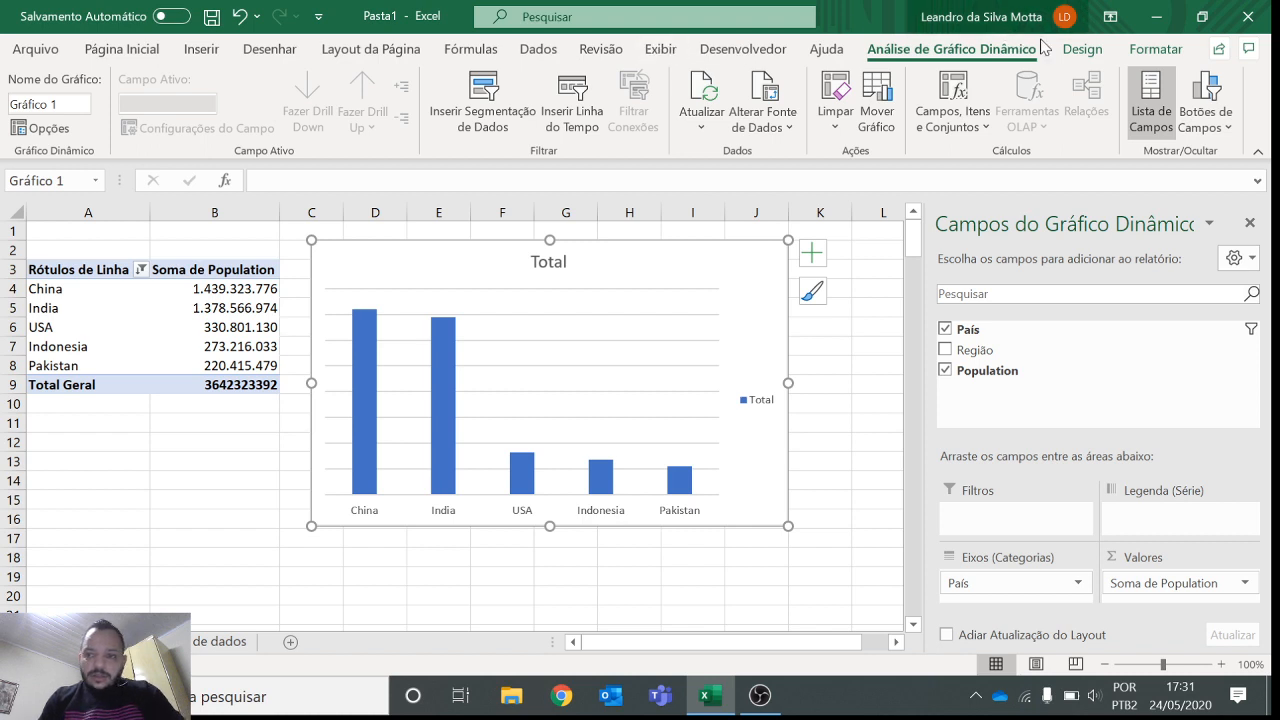
# - Add data labels to the chart columns at the Extremidade Externa position
pyautogui.click(1070, 52)
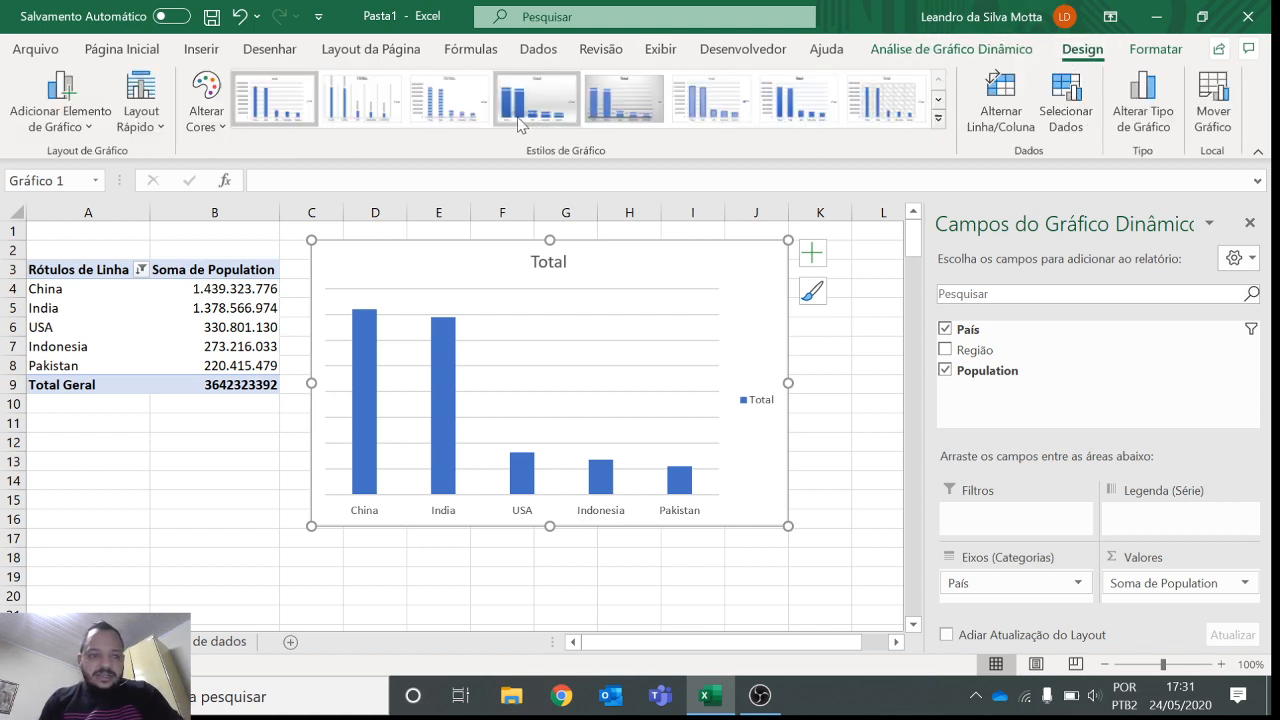
pyautogui.click(222, 120)
pyautogui.click(72, 120)
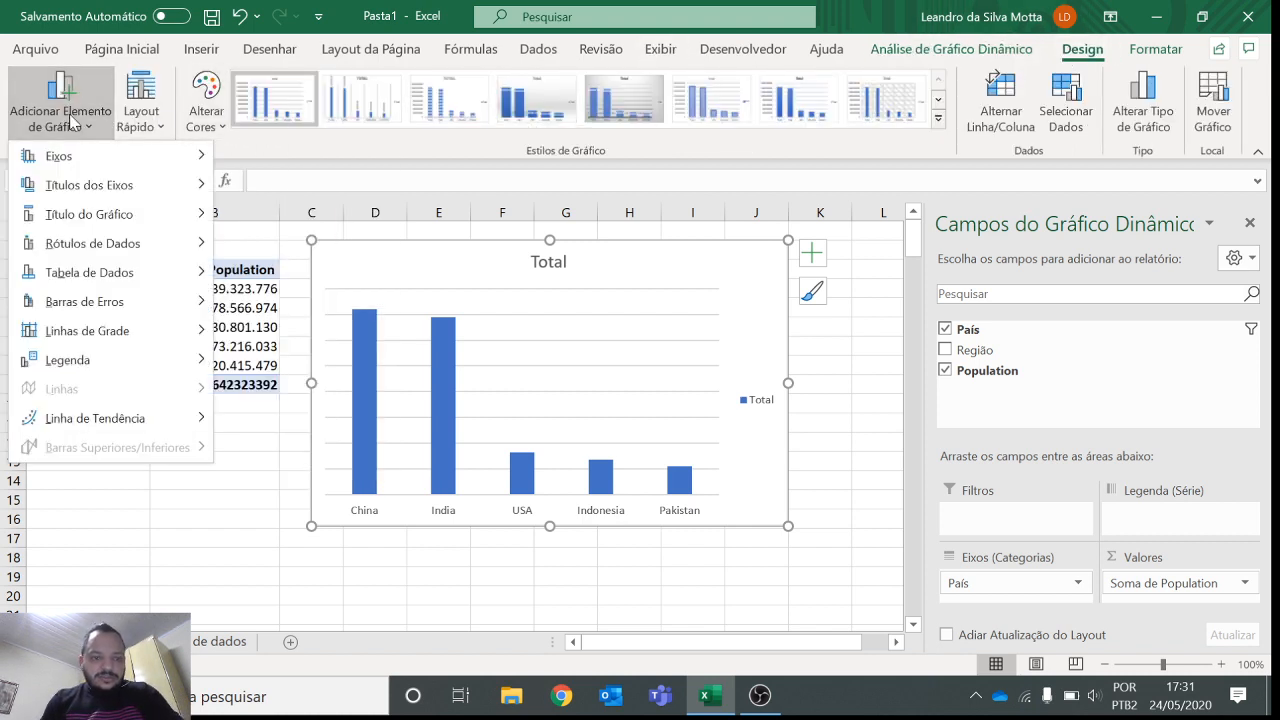
pyautogui.moveTo(140, 248)
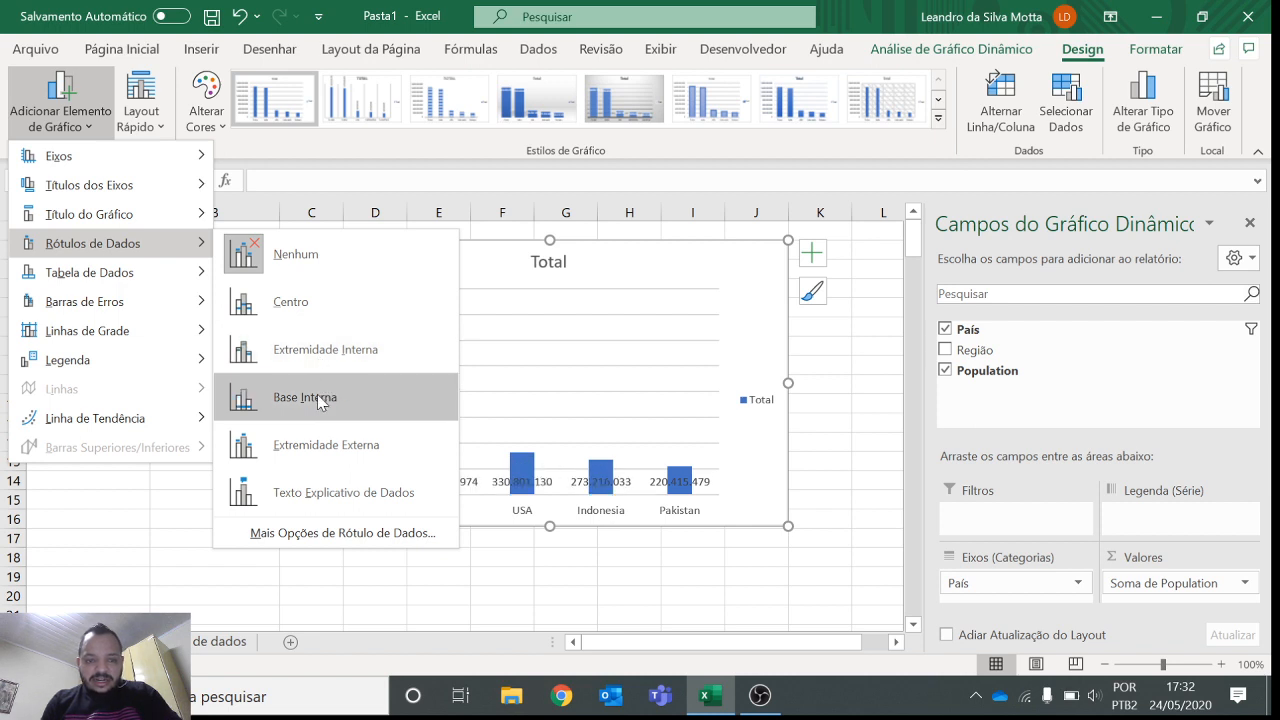
pyautogui.click(329, 463)
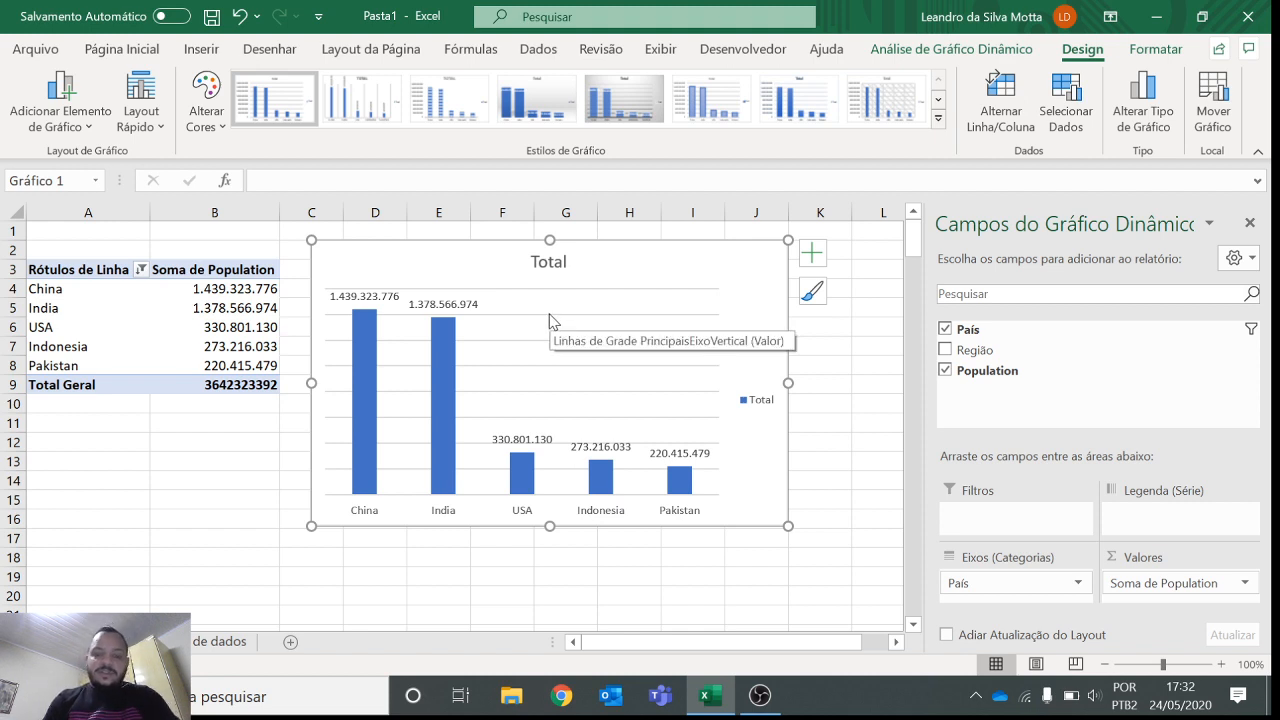
# - Delete the chart's horizontal gridlines and apply the sixth chart style, with light-blue outlined columns
pyautogui.click(630, 322)
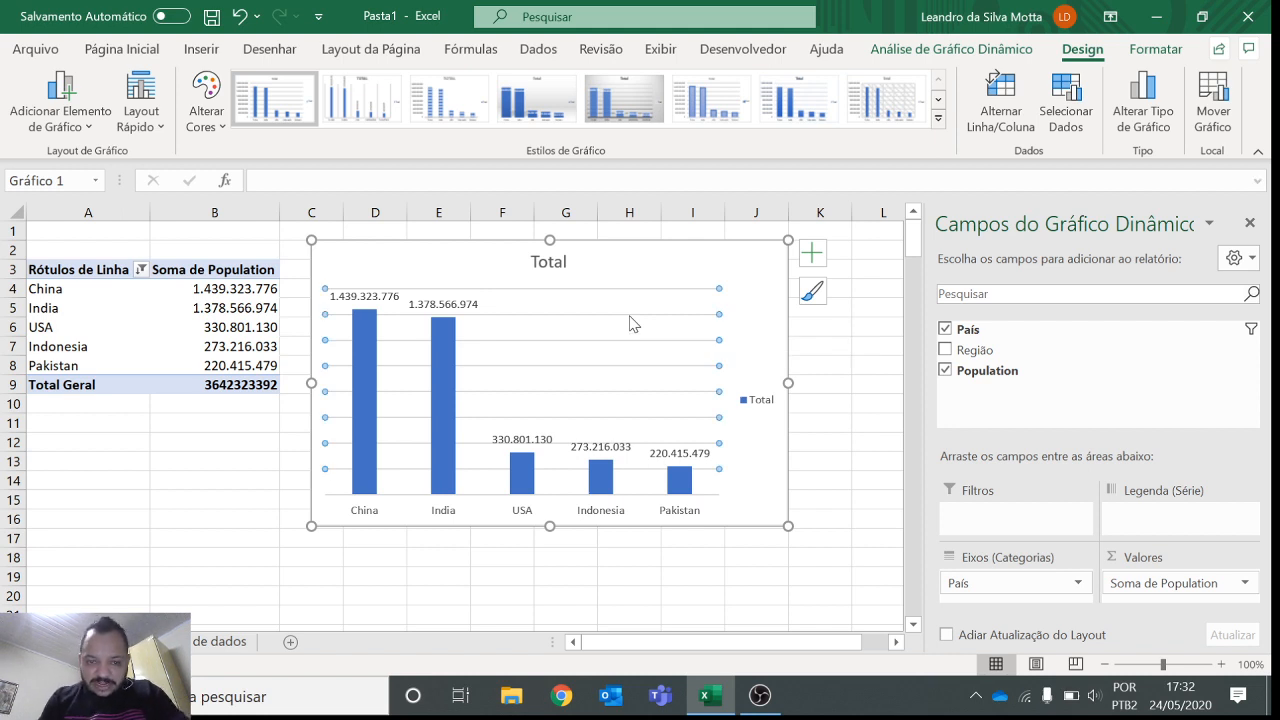
pyautogui.press('Delete')
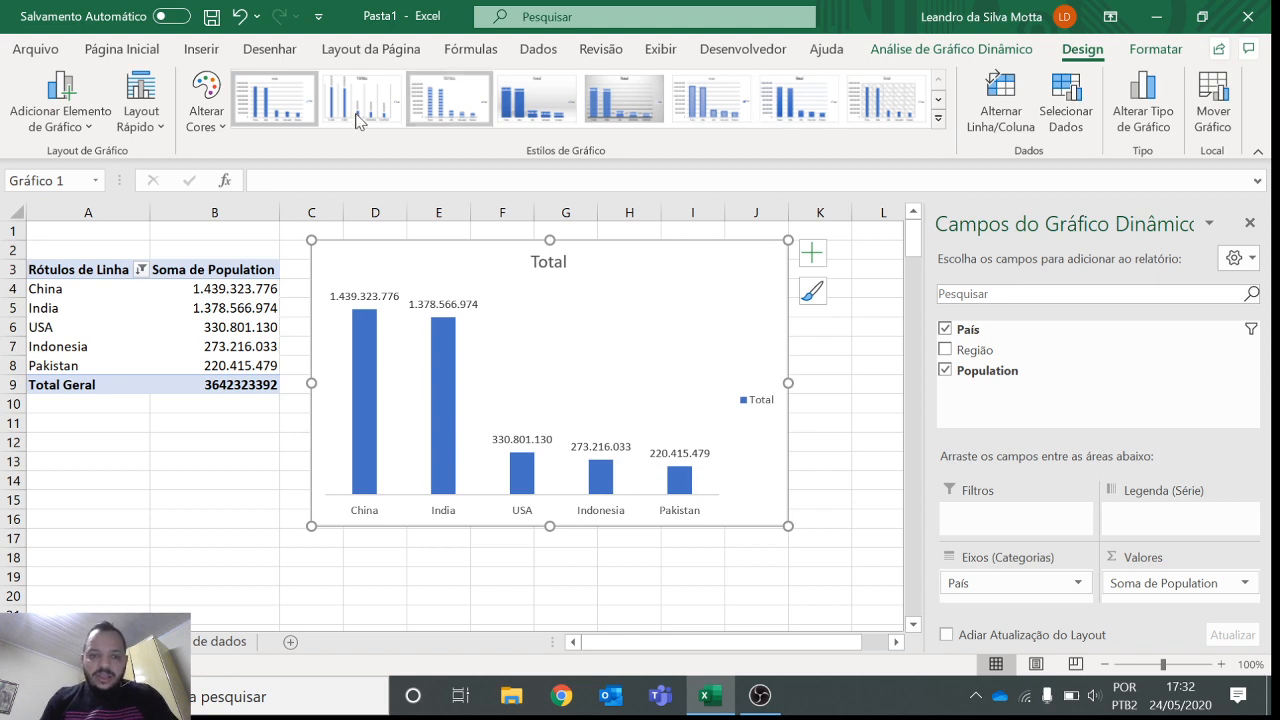
pyautogui.click(938, 119)
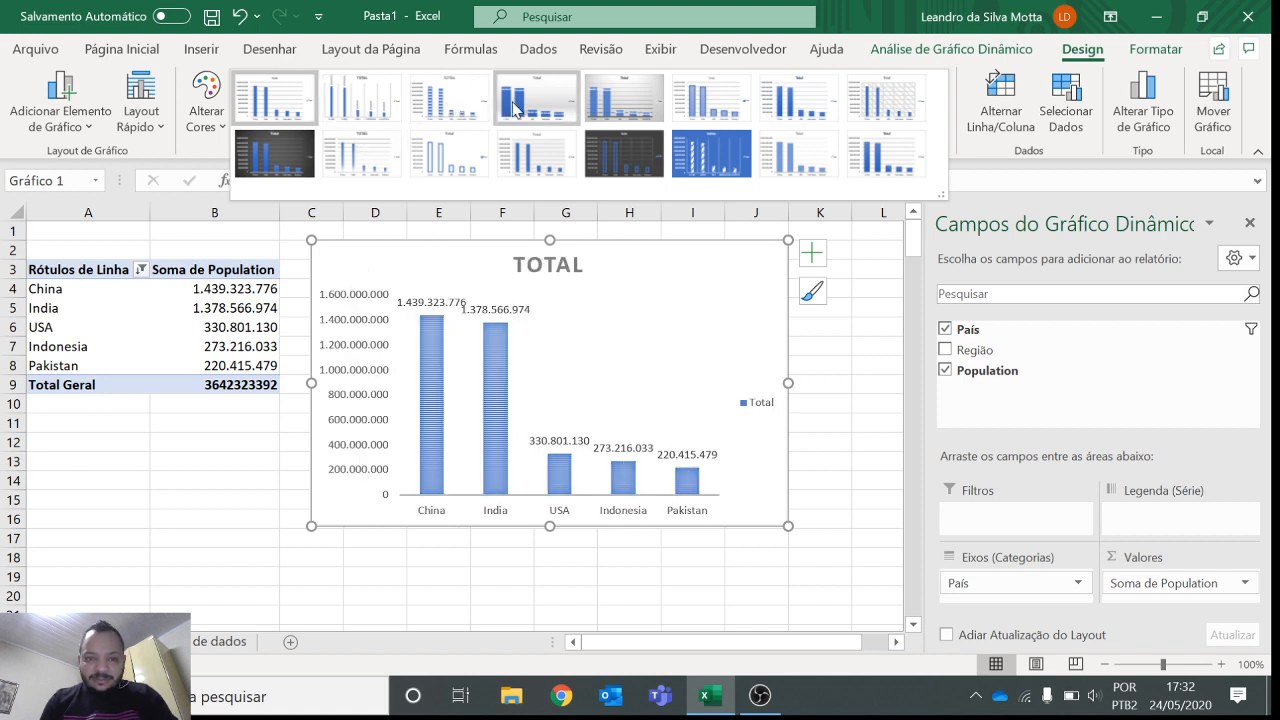
pyautogui.click(695, 105)
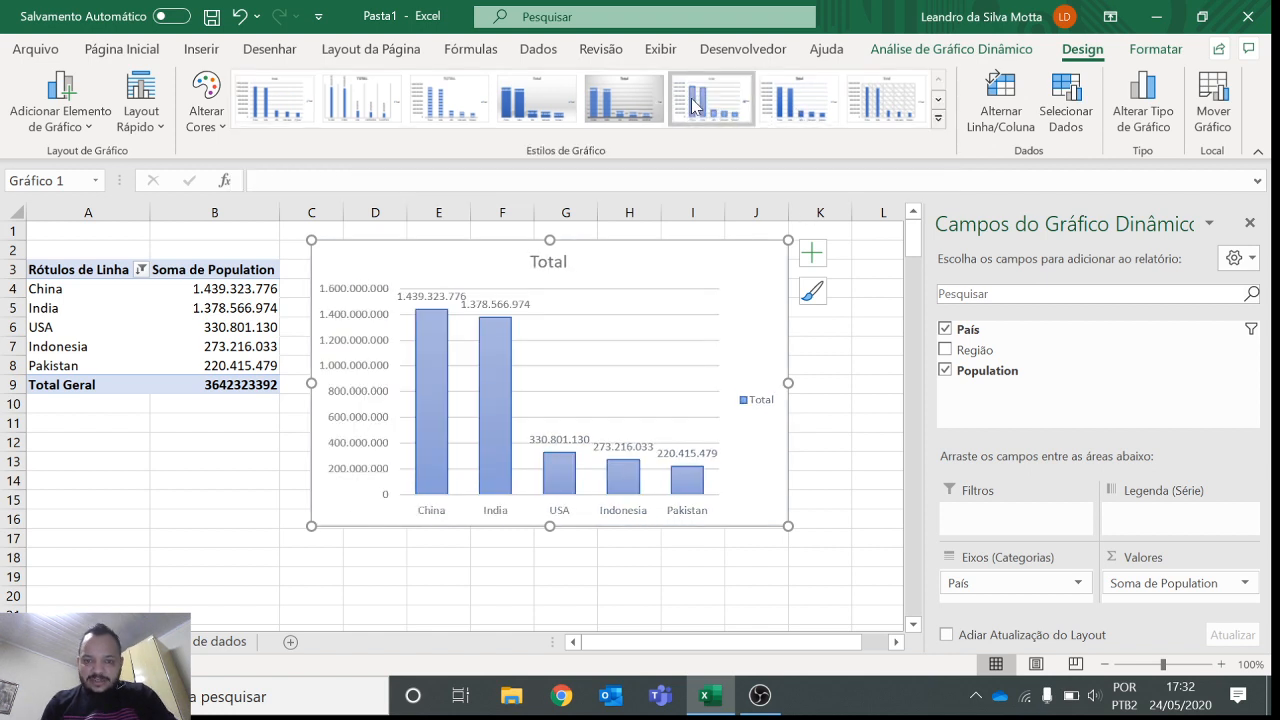
# - Change the chart title to "Ranking países"
pyautogui.click(547, 262)
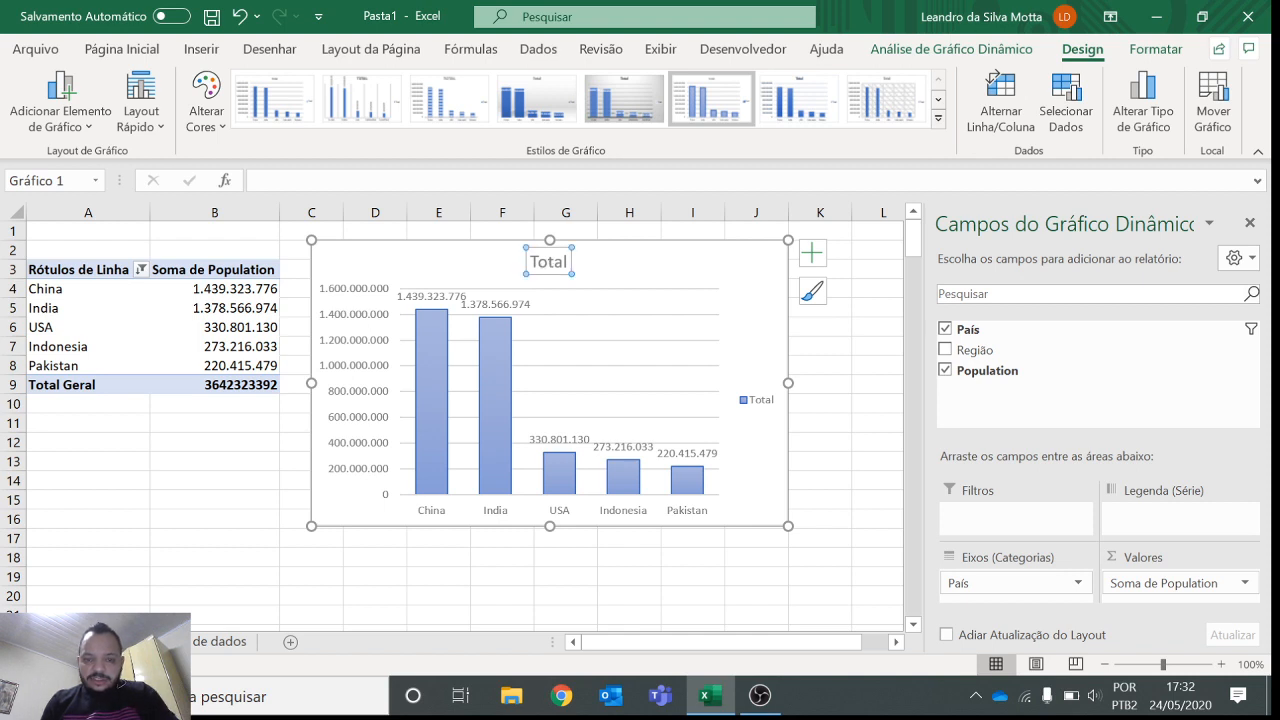
pyautogui.doubleClick(548, 264)
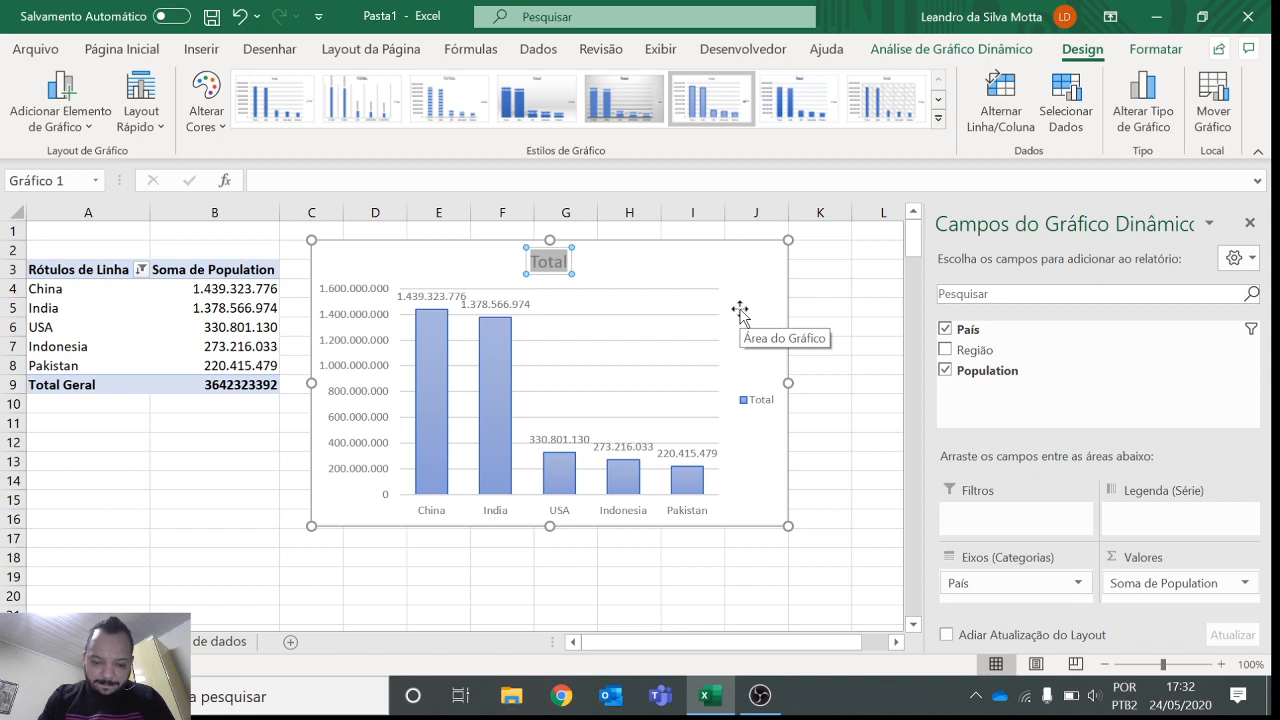
pyautogui.write('rANKING')
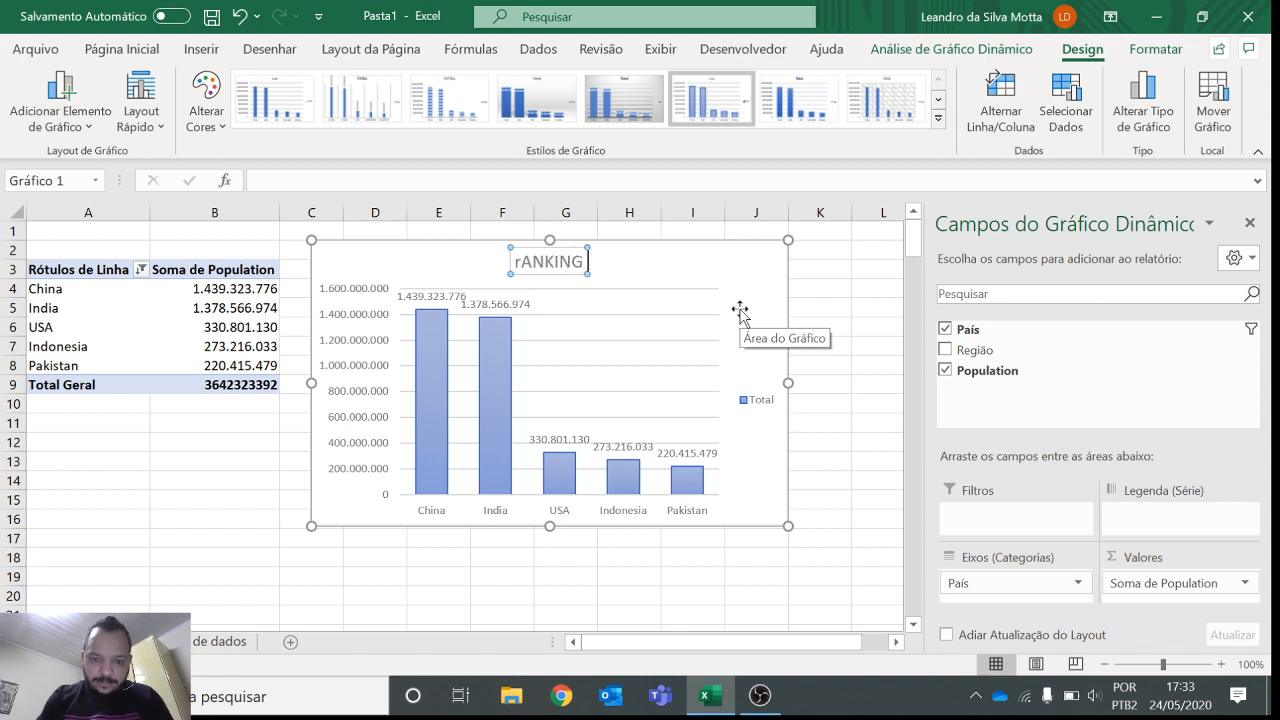
pyautogui.press('BackSpace')
pyautogui.press('BackSpace')
pyautogui.press('BackSpace')
pyautogui.press('BackSpace')
pyautogui.press('BackSpace')
pyautogui.press('BackSpace')
pyautogui.press('BackSpace')
pyautogui.write('R')
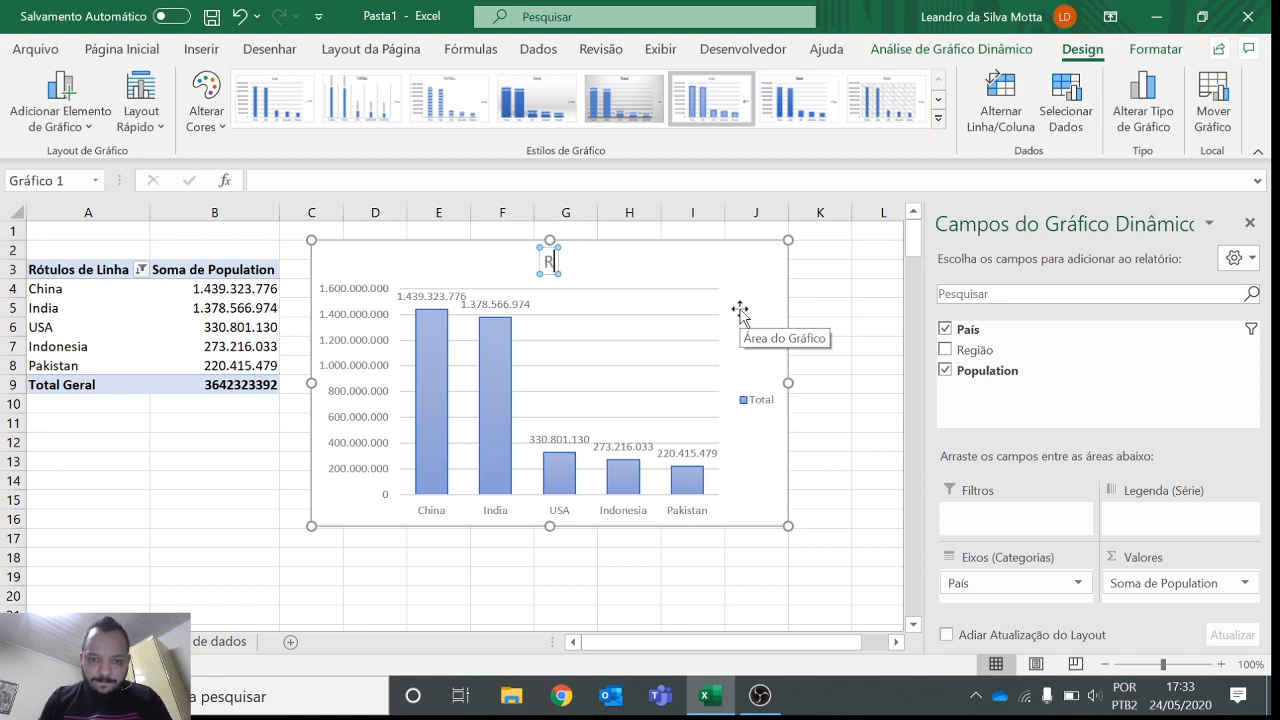
pyautogui.write('anking a')
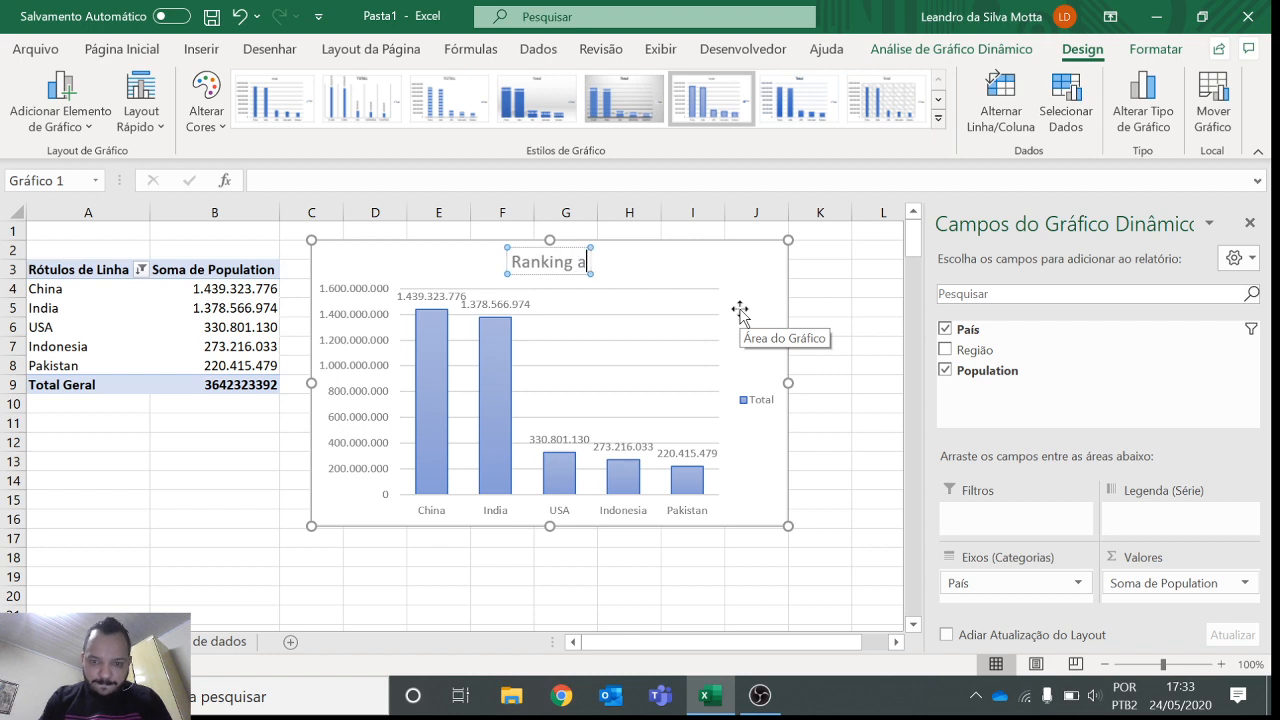
pyautogui.press('BackSpace')
pyautogui.press('BackSpace')
pyautogui.write('países')
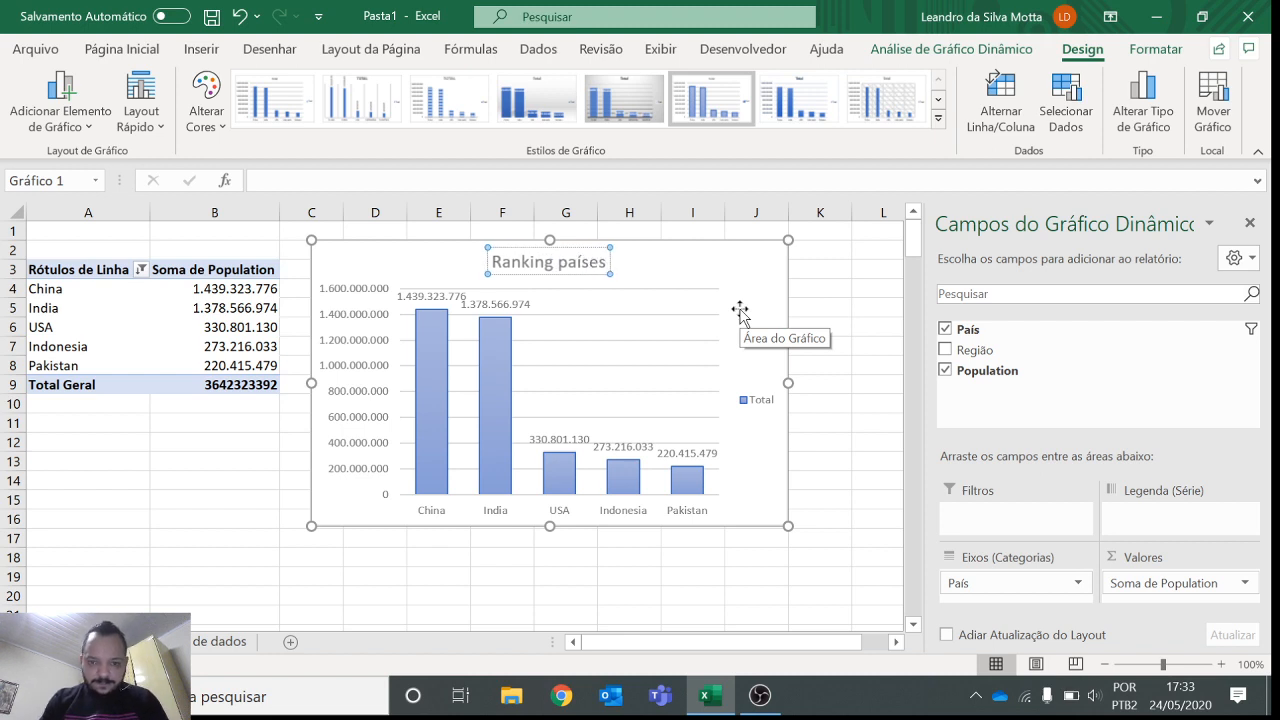
pyautogui.click(663, 272)
# - Format the chart title in bold with font size 18
pyautogui.click(590, 264)
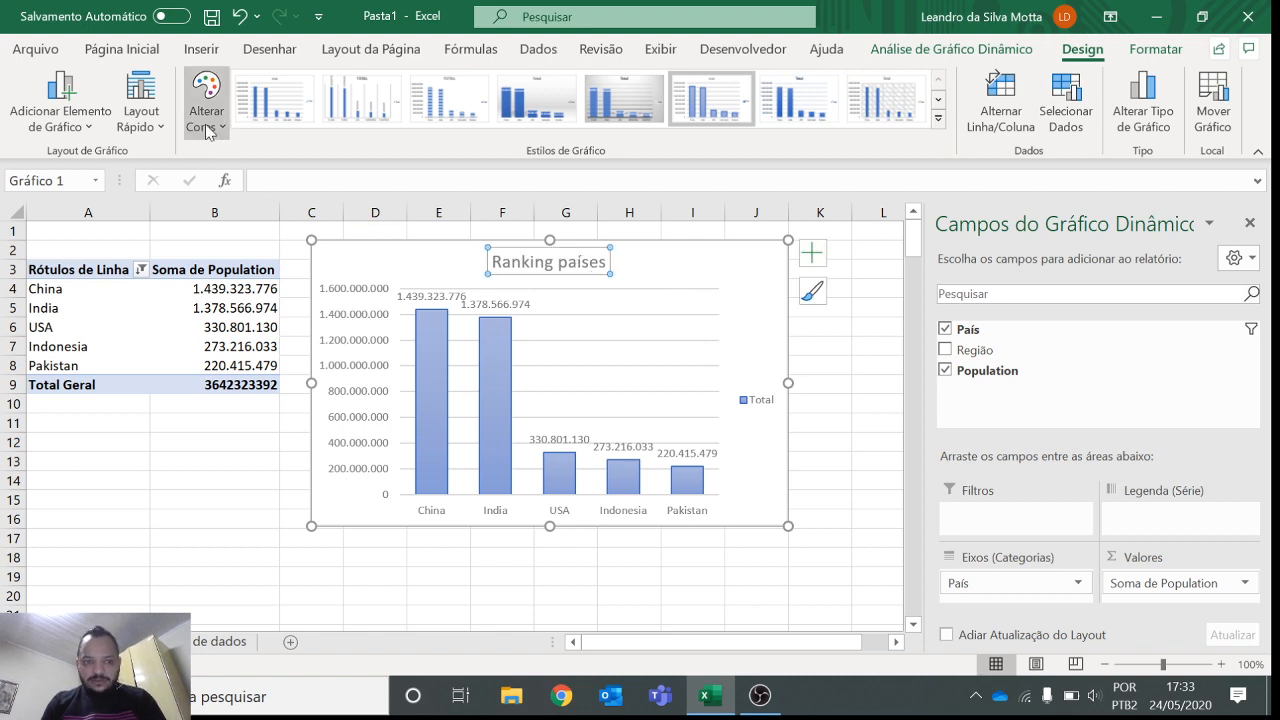
pyautogui.click(138, 52)
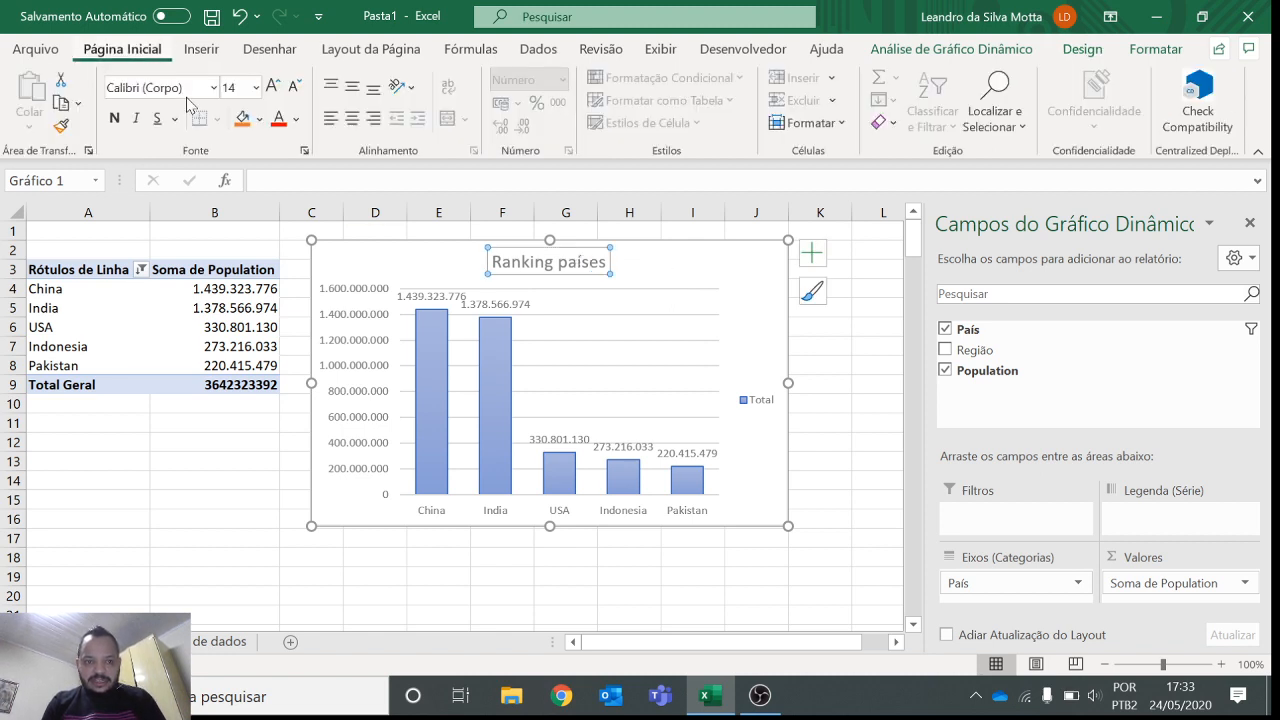
pyautogui.click(114, 118)
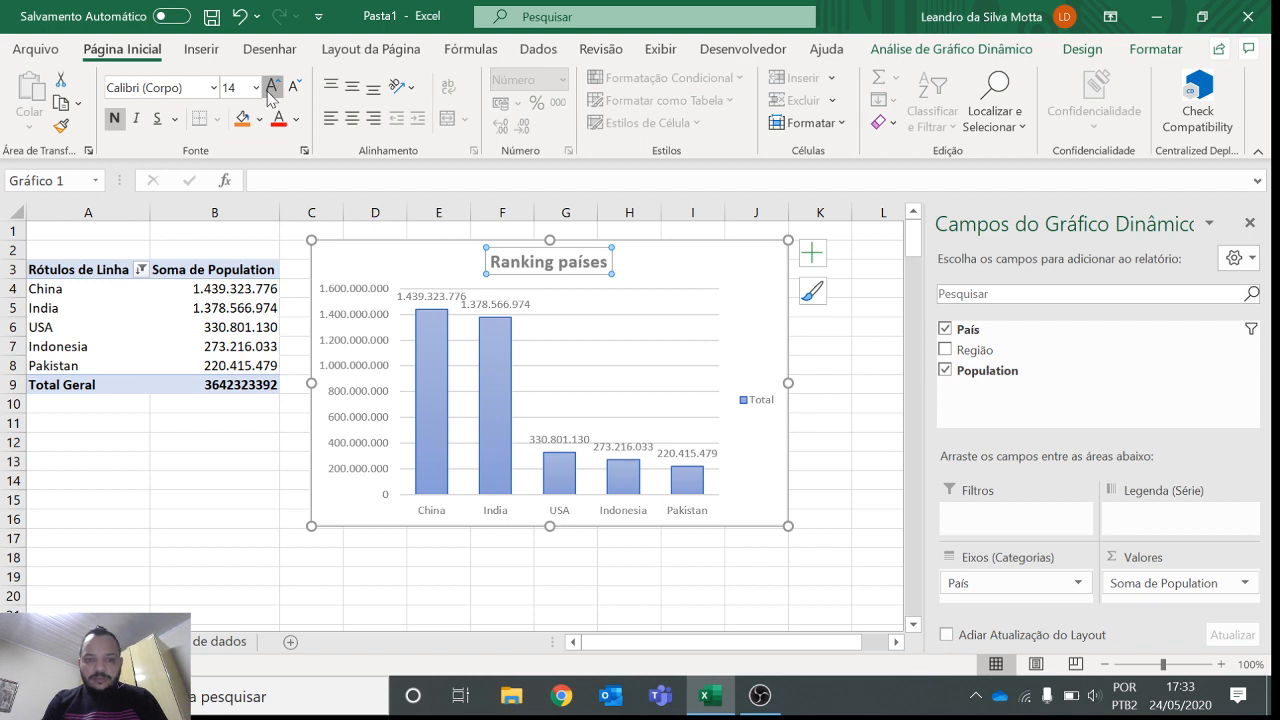
pyautogui.click(271, 86)
pyautogui.click(271, 86)
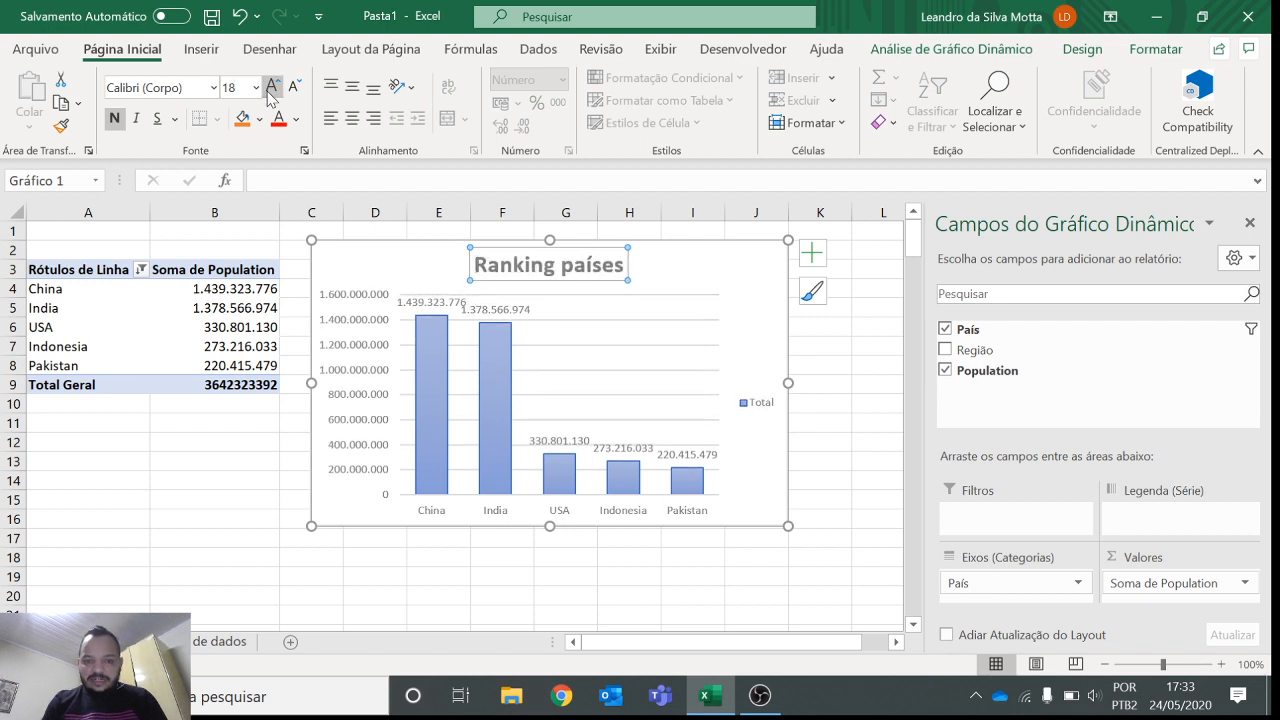
# - Remove the vertical value axis and the horizontal gridlines from the restyled chart
pyautogui.click(351, 312)
pyautogui.click(352, 323)
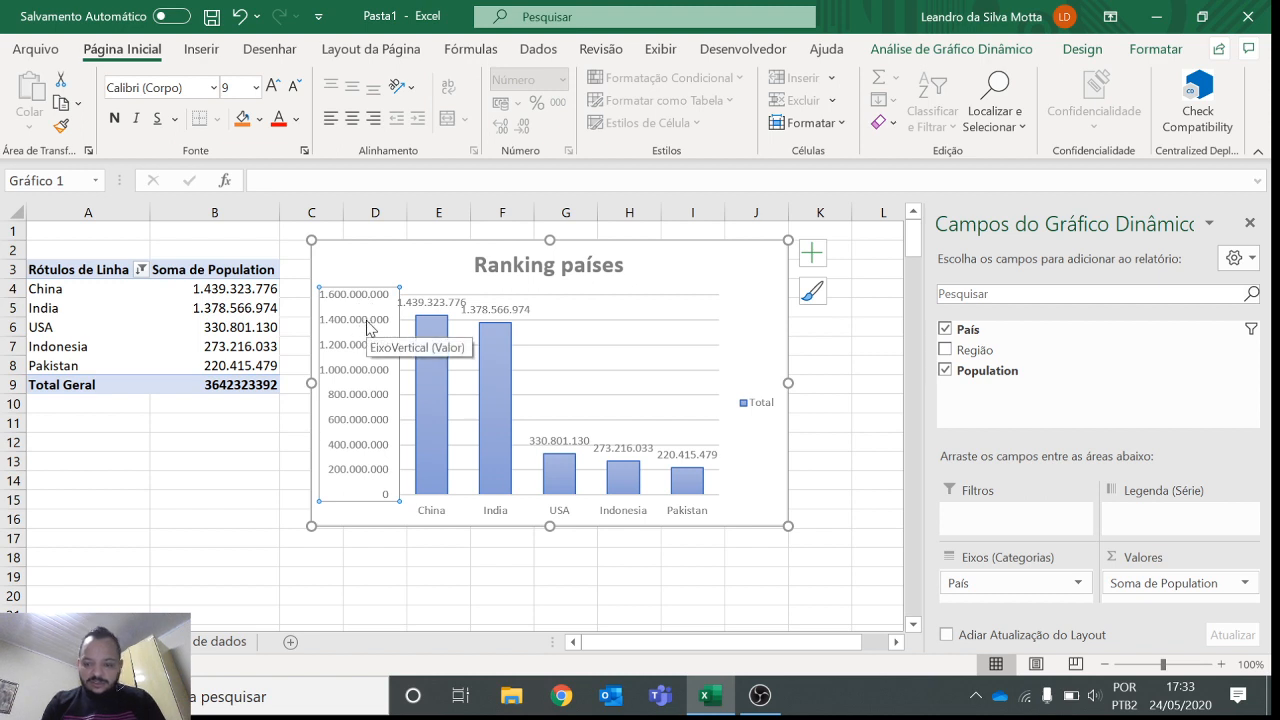
pyautogui.press('Delete')
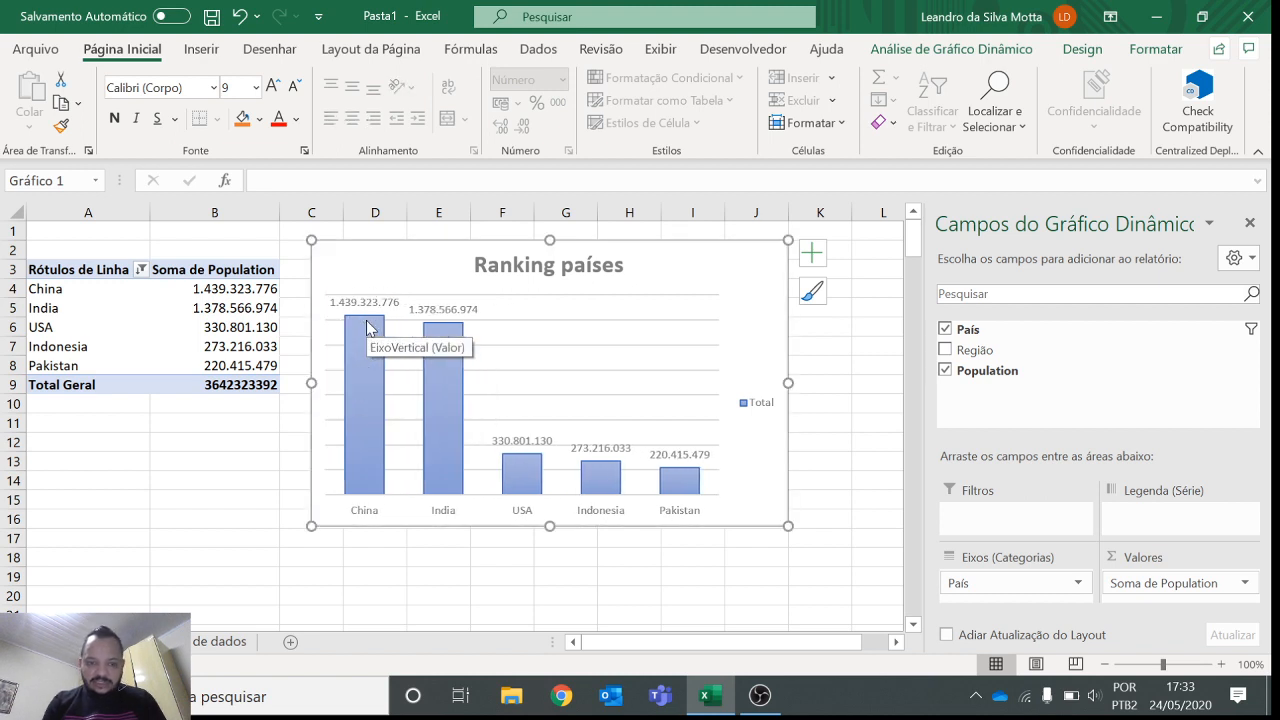
pyautogui.click(520, 355)
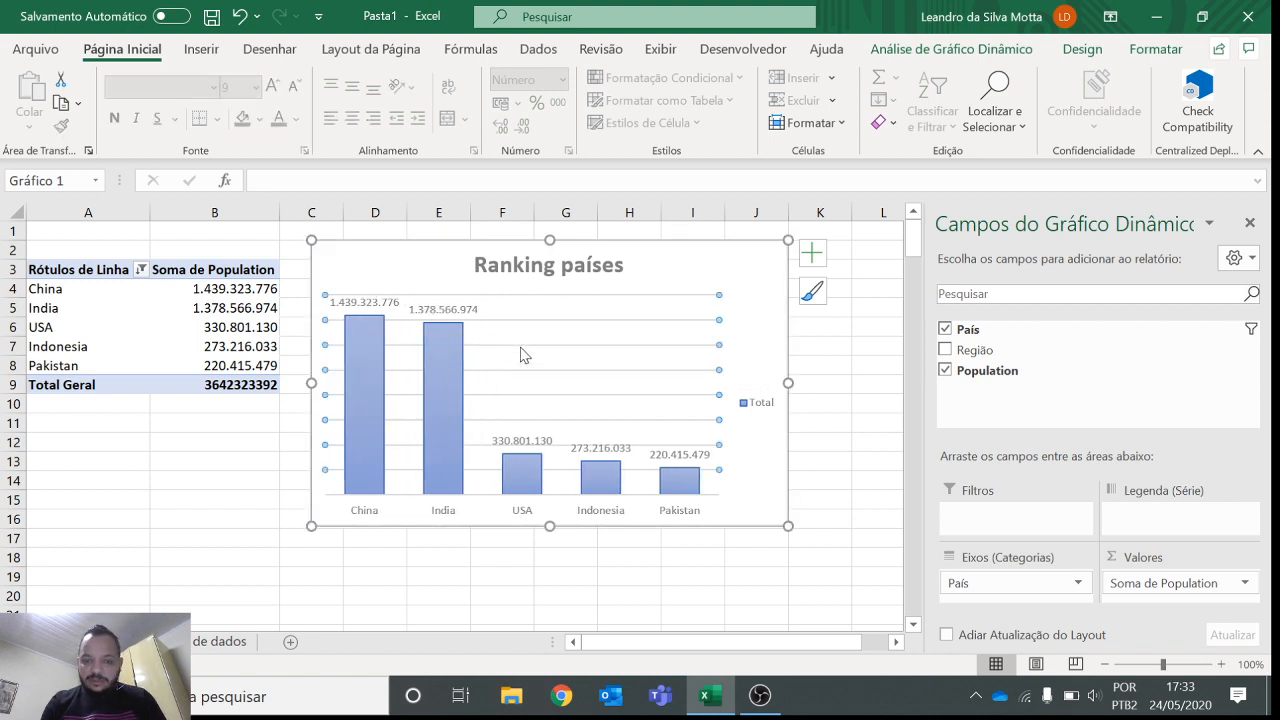
pyautogui.press('Delete')
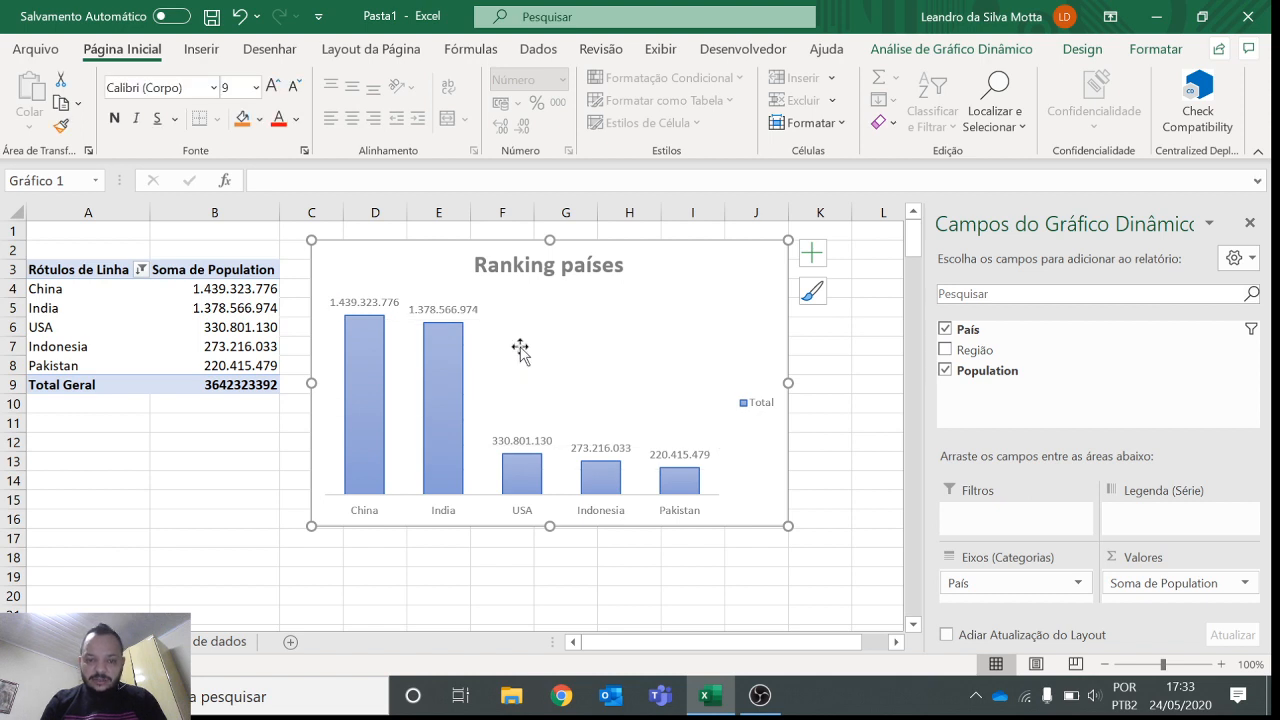
# - Delete the chart's legend and format the data labels in bold with font size 10.5
pyautogui.click(774, 410)
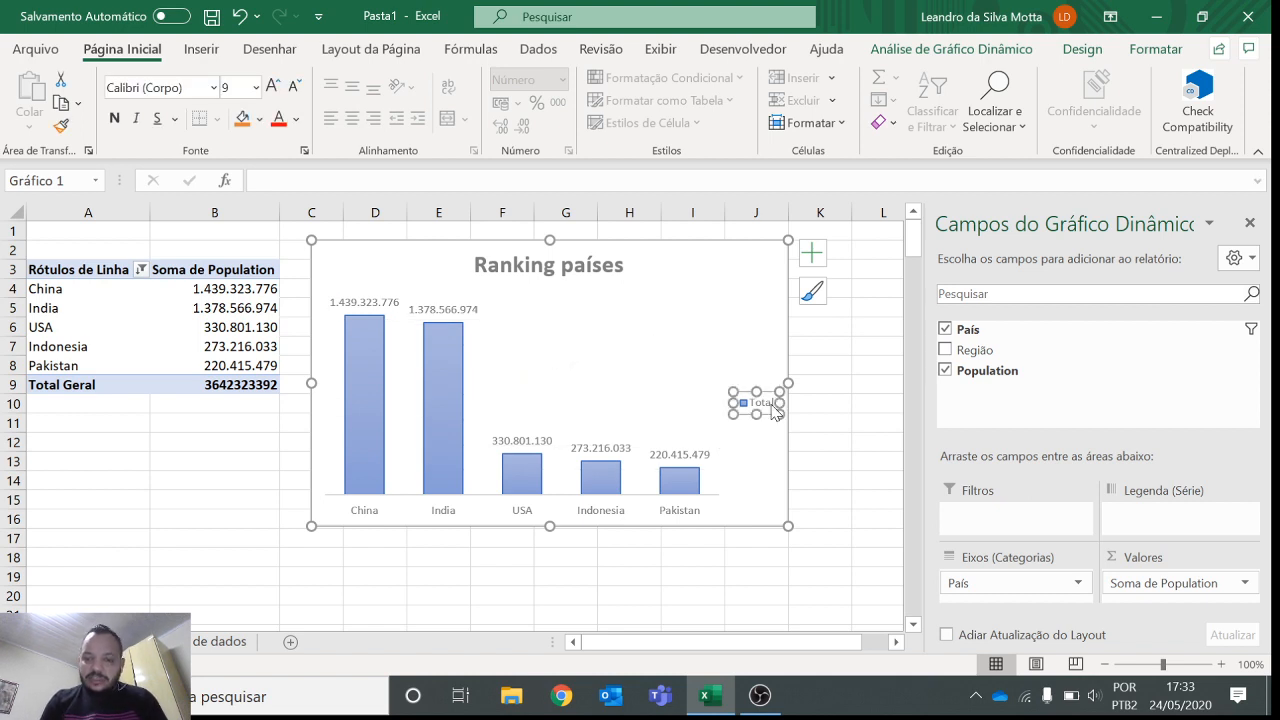
pyautogui.press('Delete')
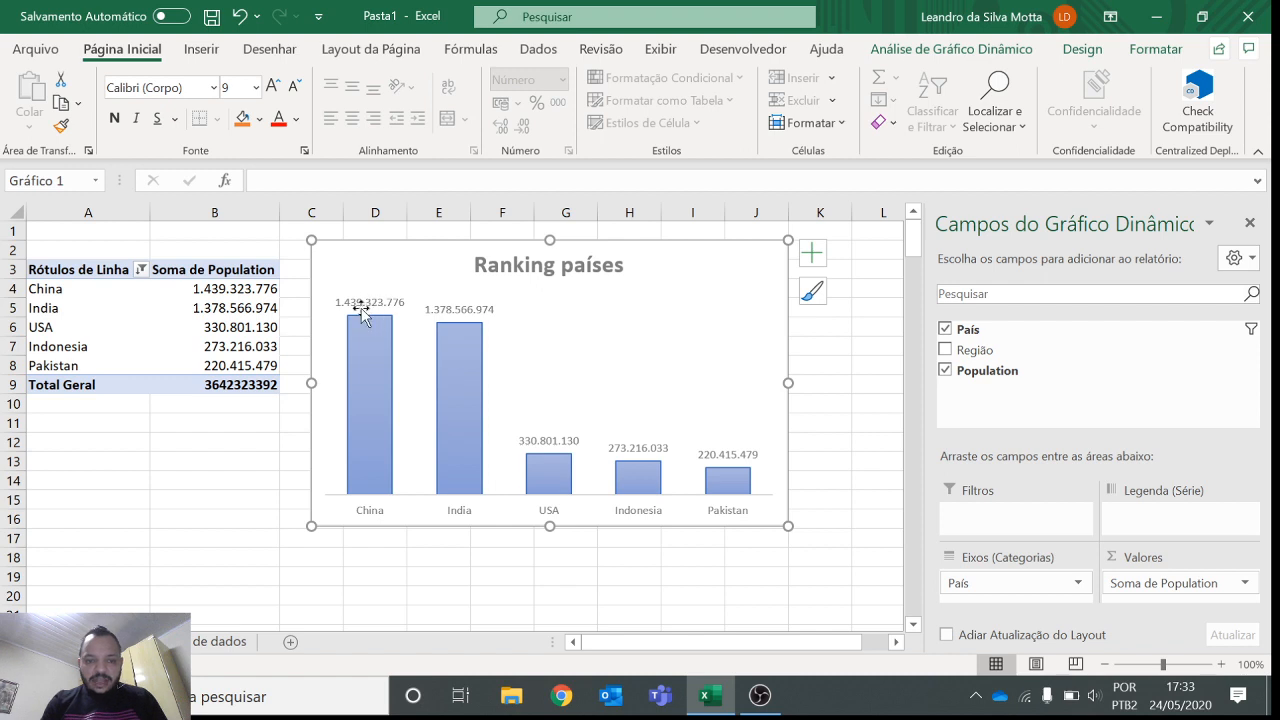
pyautogui.click(377, 312)
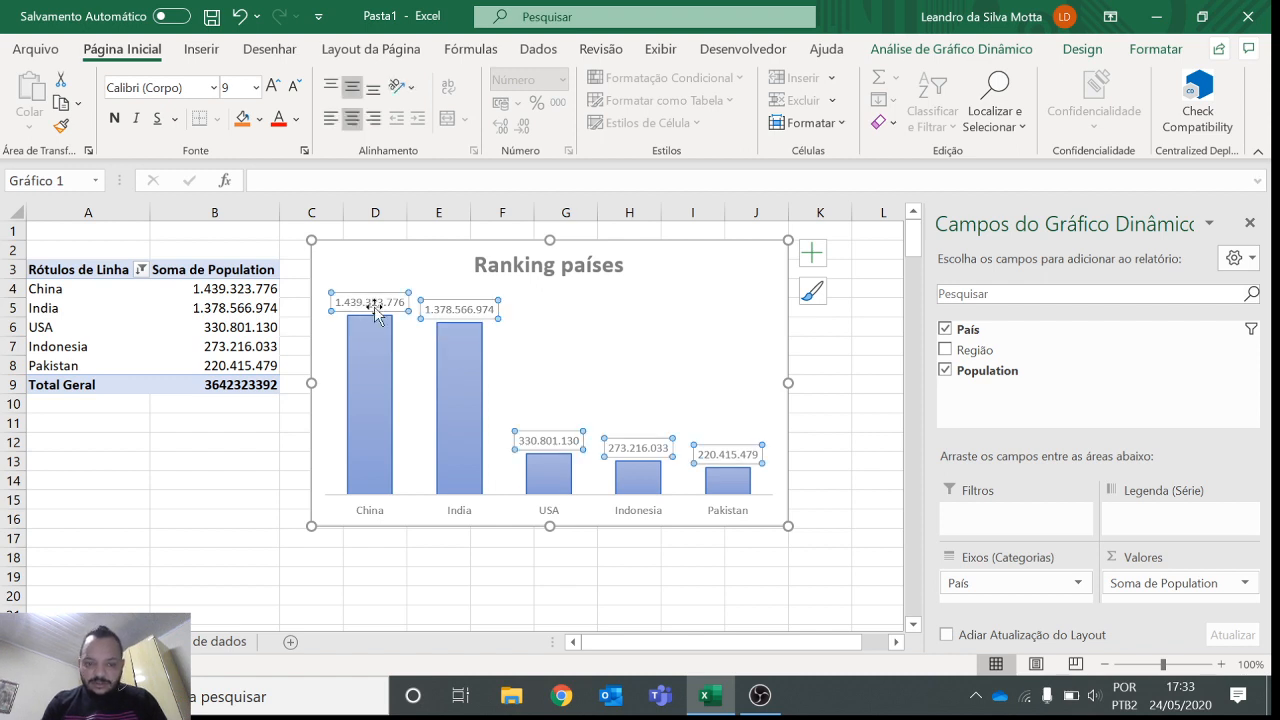
pyautogui.click(118, 119)
pyautogui.click(275, 87)
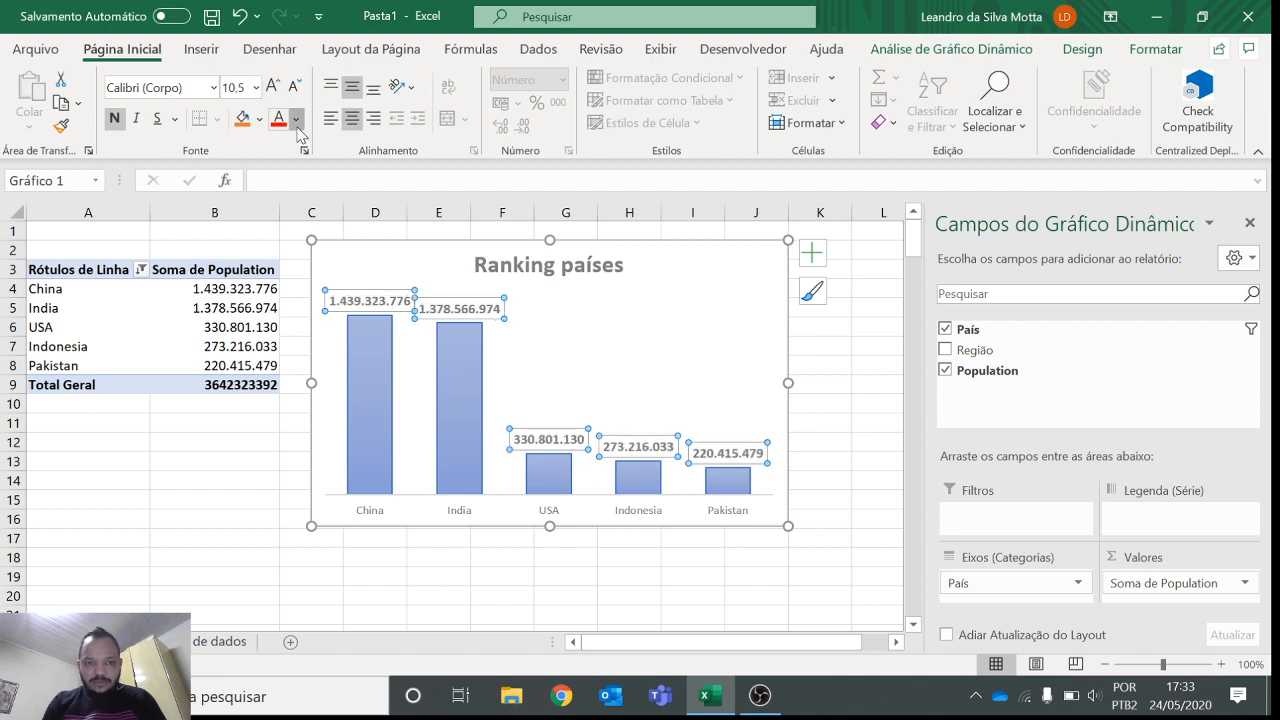
# - Set the font color of the chart's data labels to orange
pyautogui.click(296, 119)
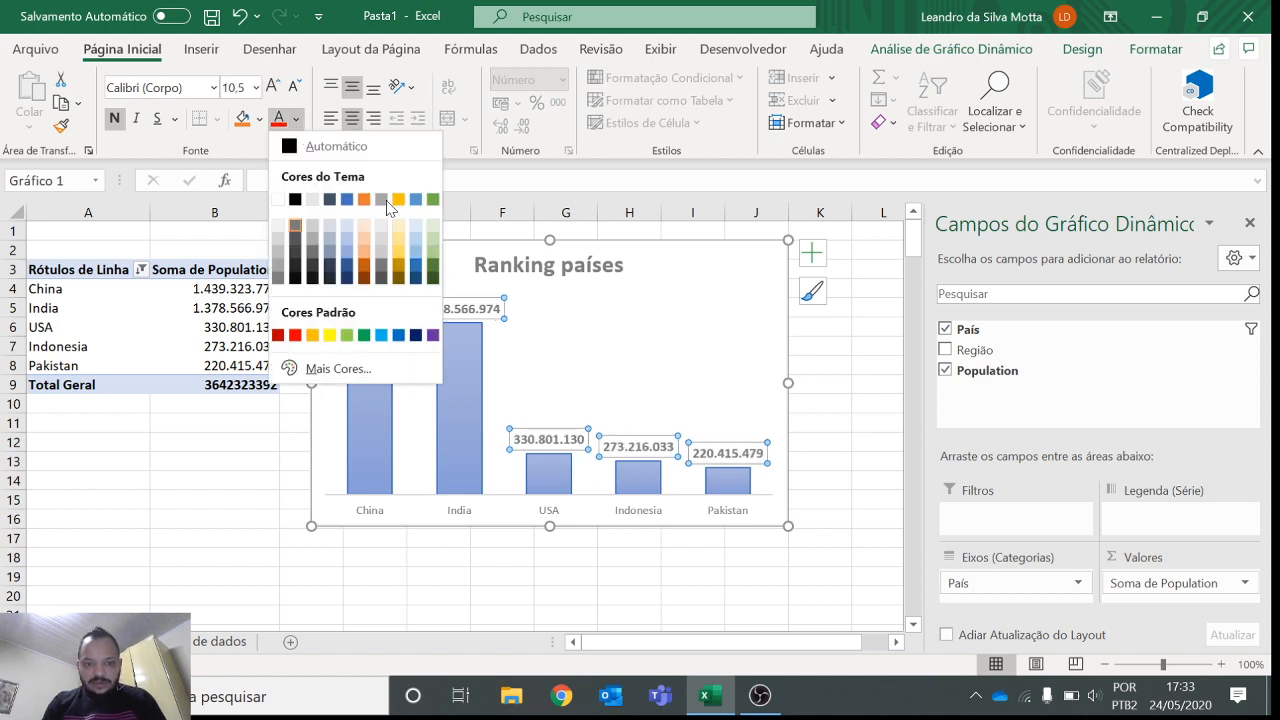
pyautogui.click(399, 268)
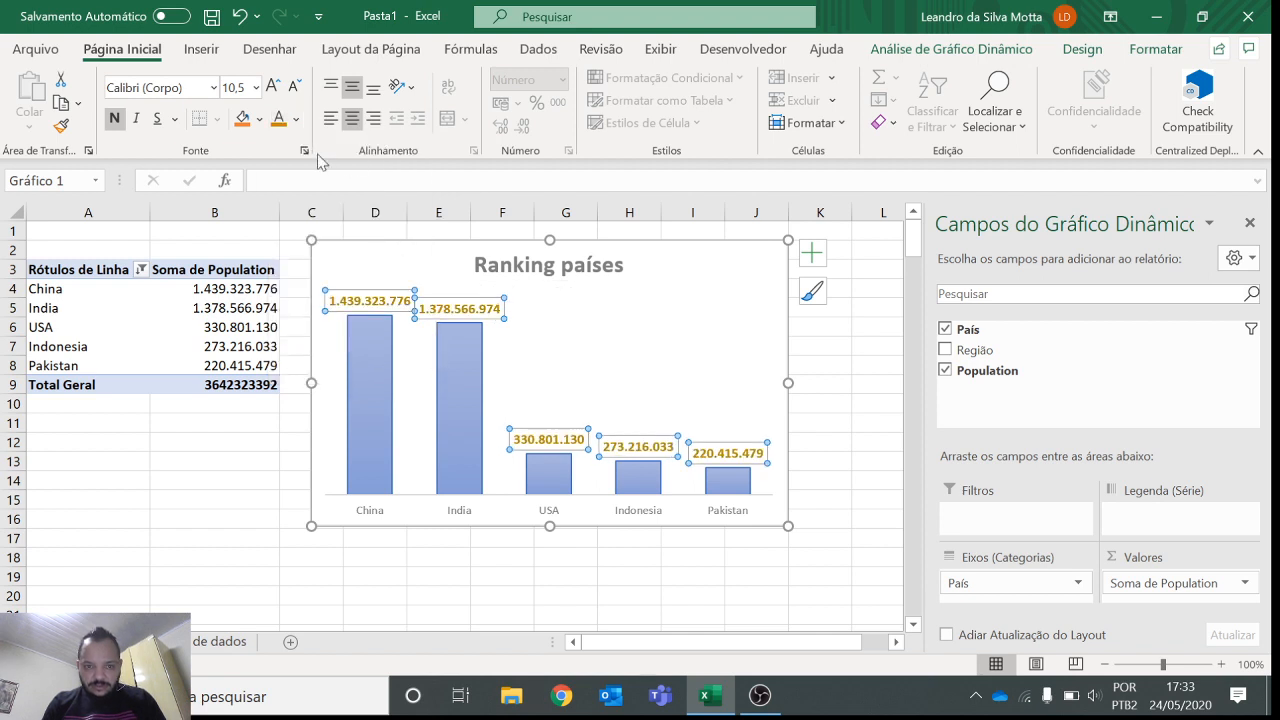
pyautogui.click(296, 119)
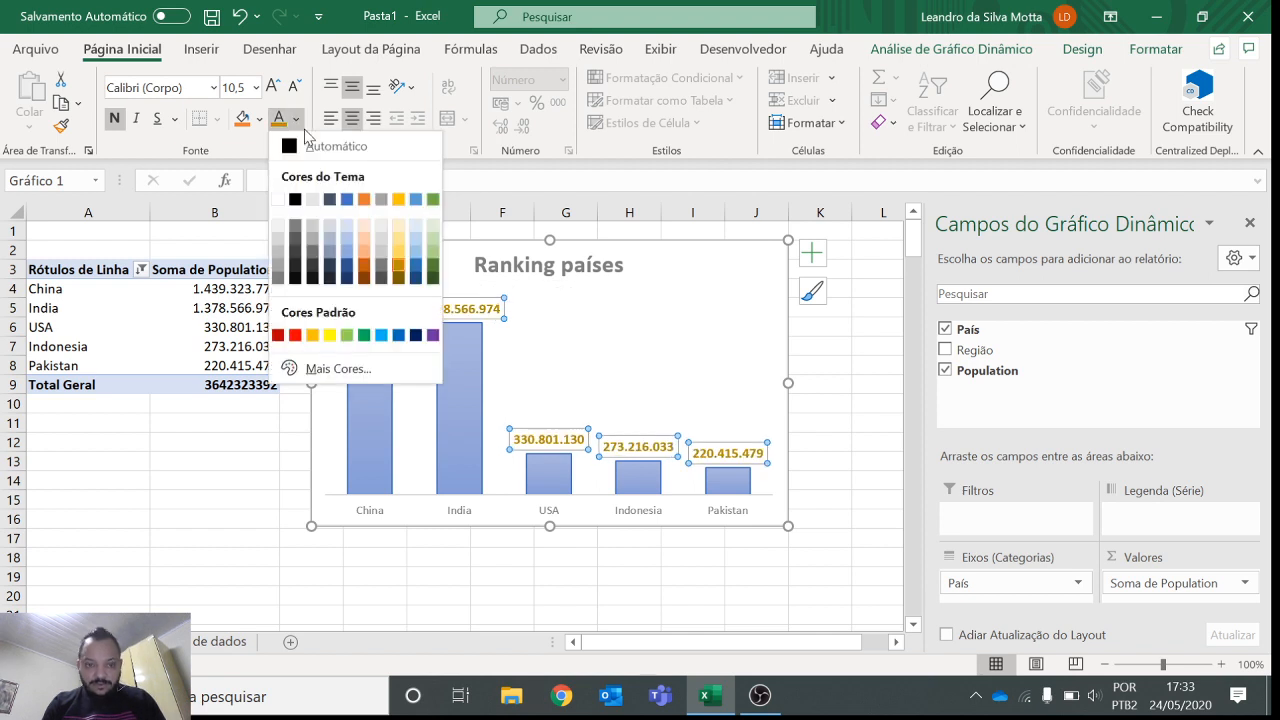
pyautogui.click(364, 200)
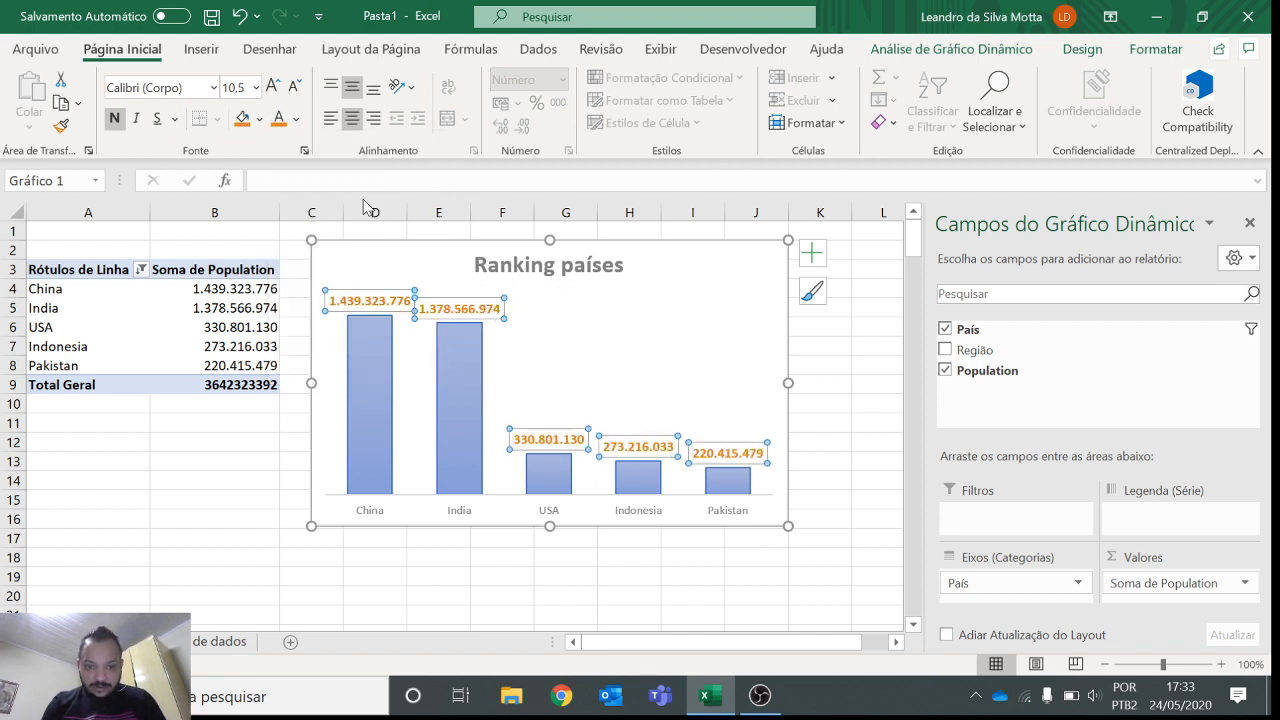
# - Fill all columns of the chart's data series with dark gold
pyautogui.click(378, 403)
pyautogui.click(613, 306)
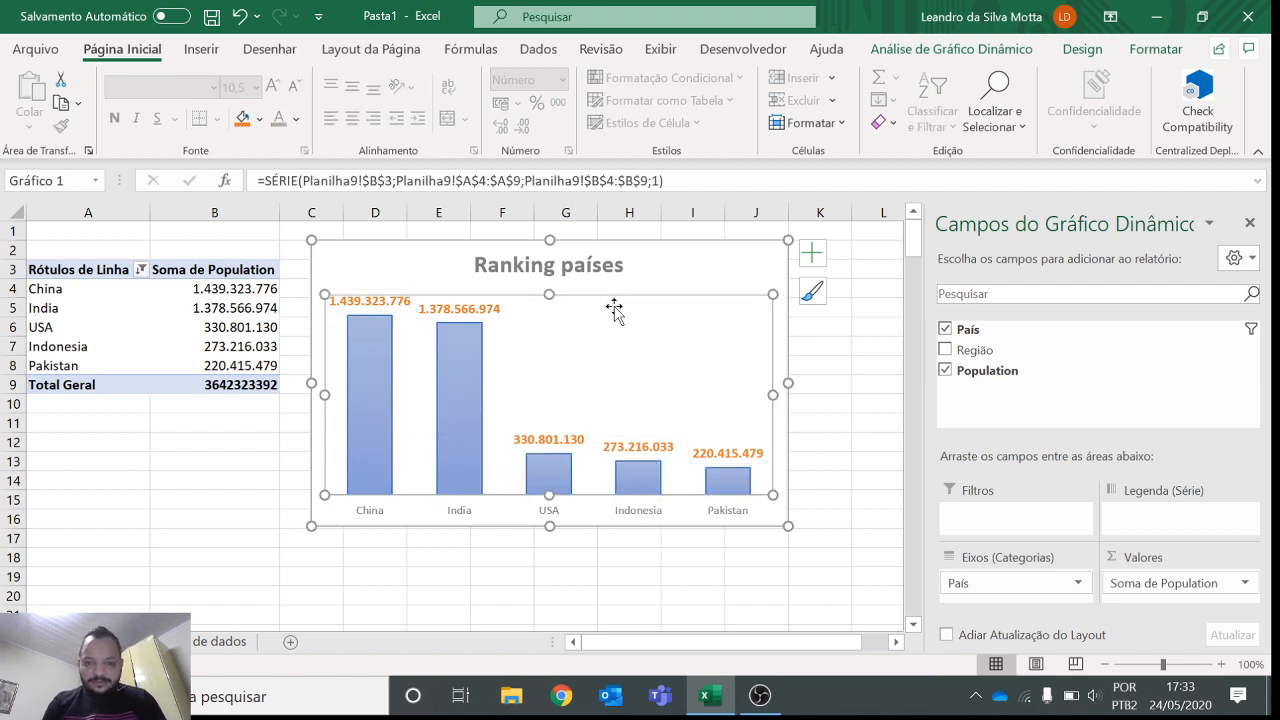
pyautogui.click(359, 369)
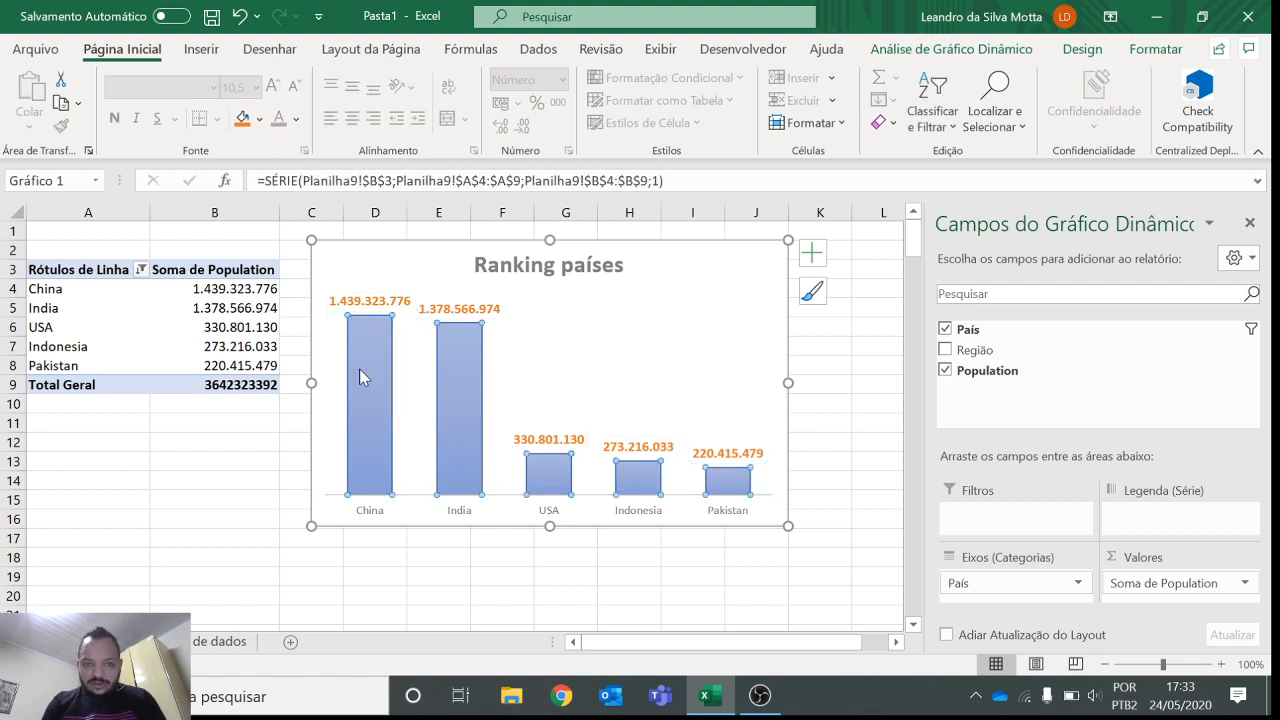
pyautogui.click(1064, 52)
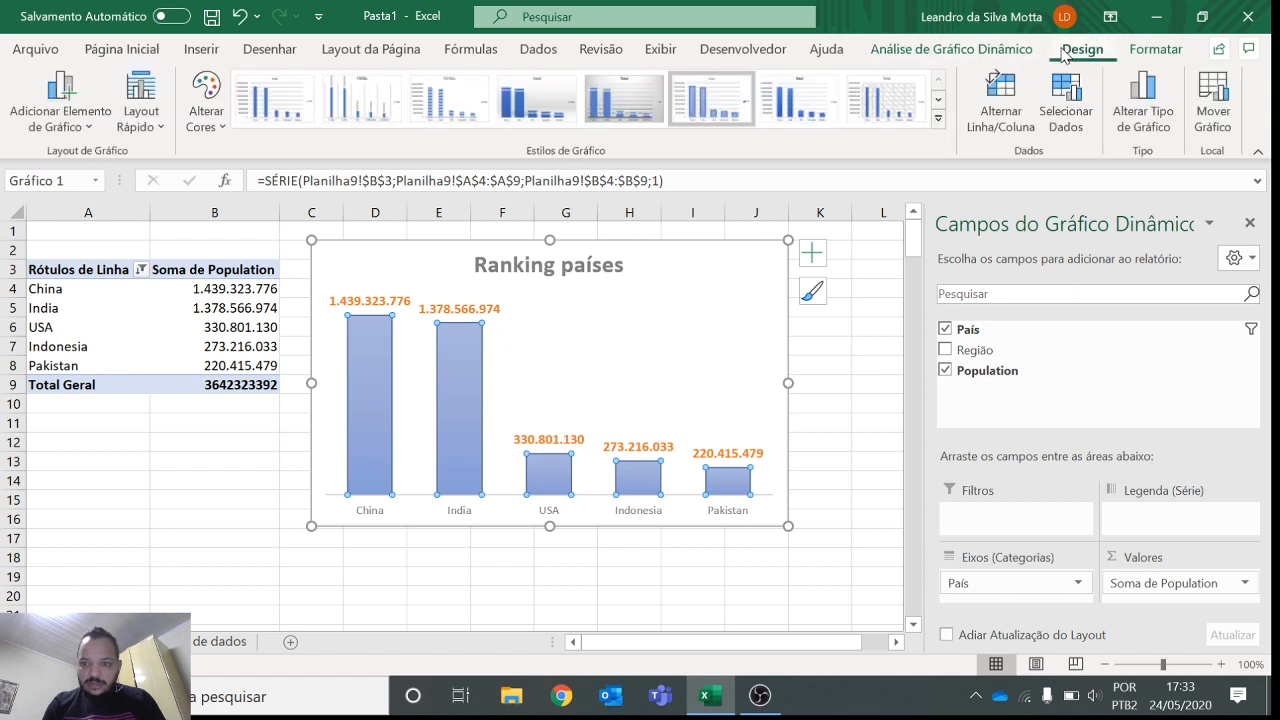
pyautogui.click(1150, 50)
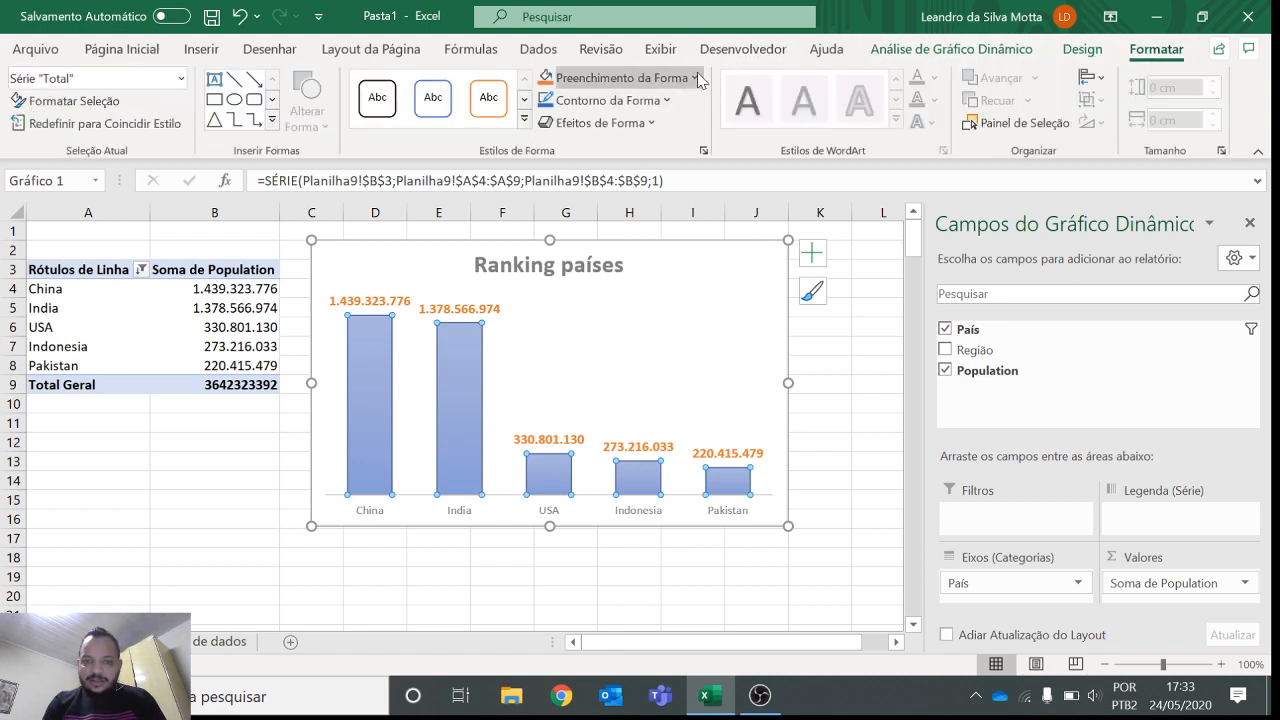
pyautogui.click(638, 86)
pyautogui.click(638, 80)
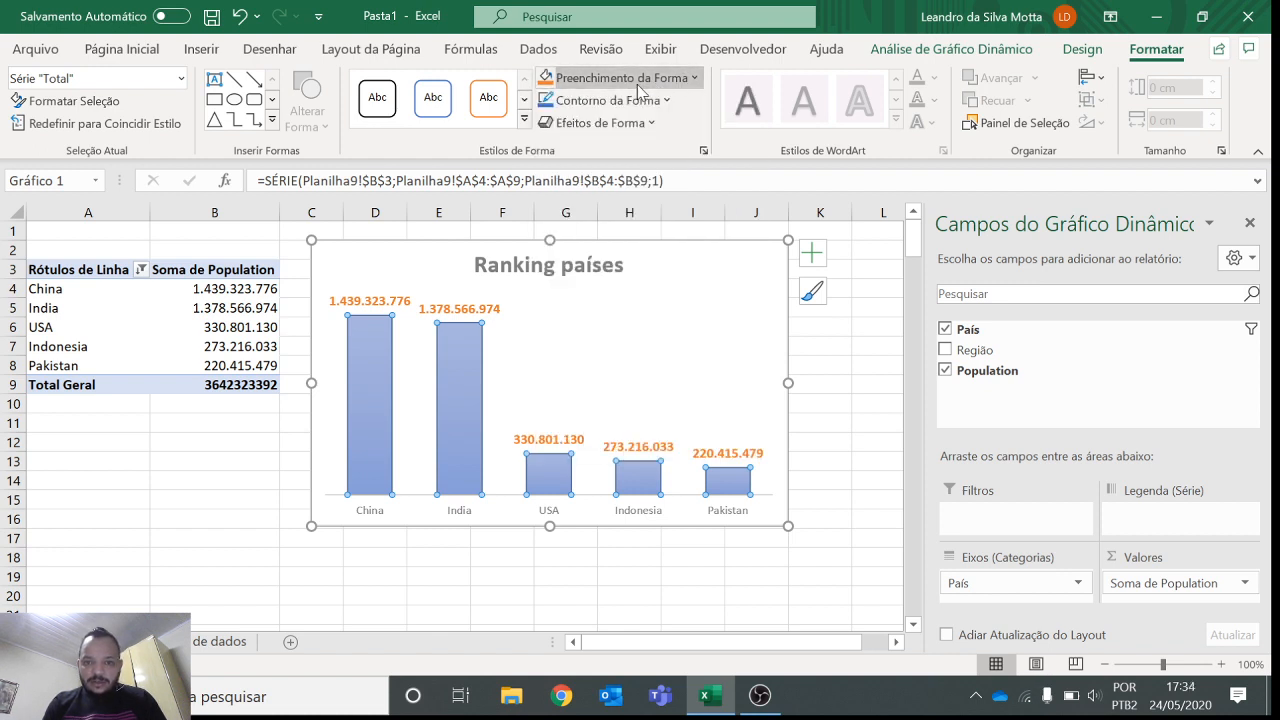
pyautogui.click(640, 100)
pyautogui.click(653, 80)
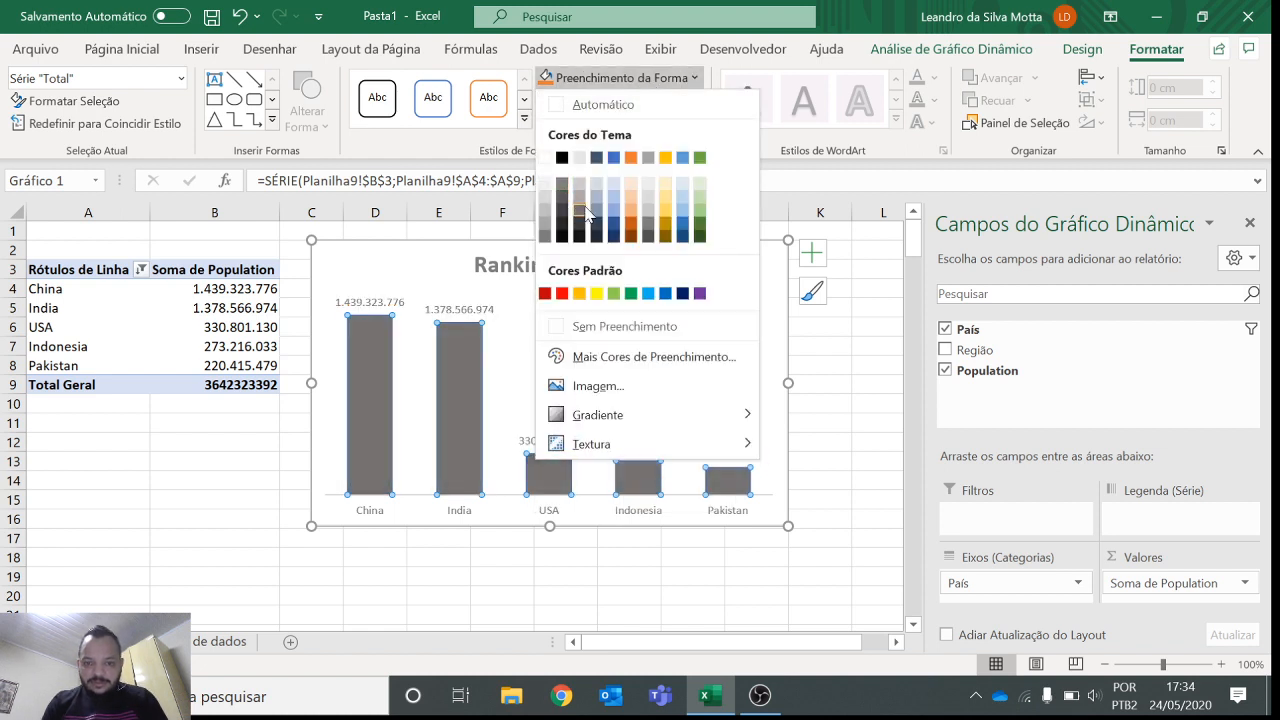
pyautogui.click(670, 232)
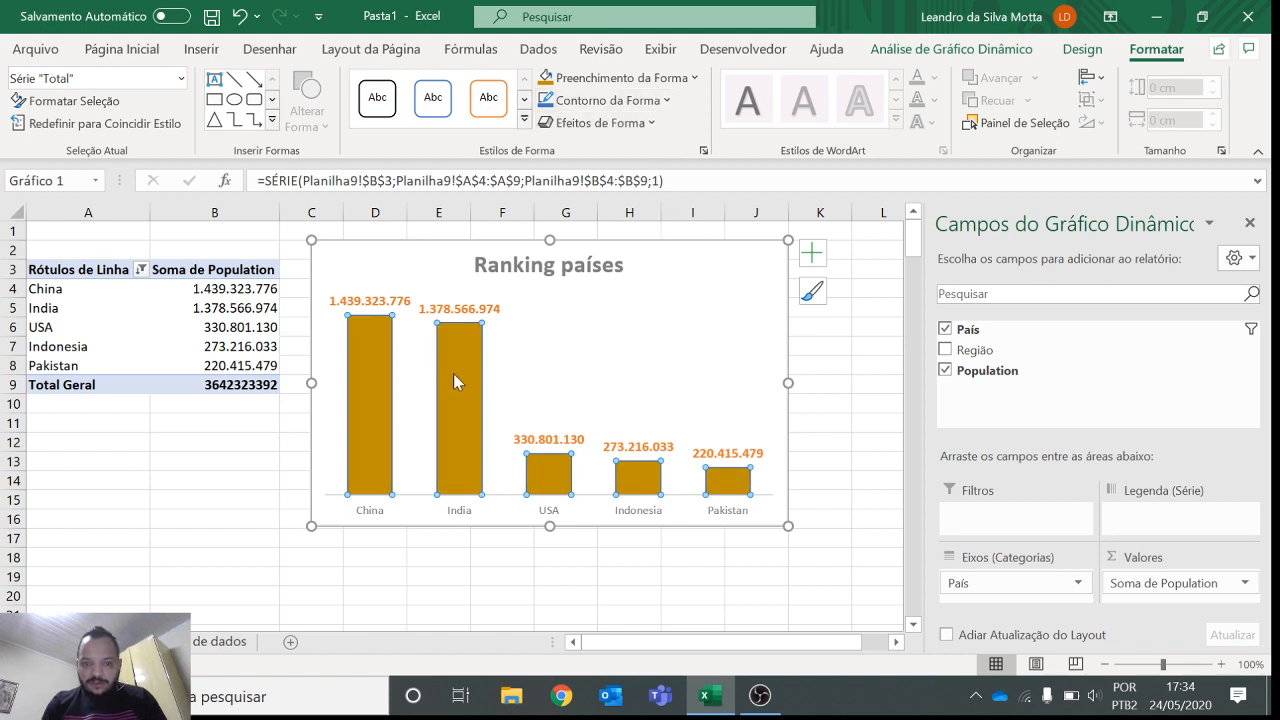
# - Give the chart's columns a green outline
pyautogui.click(648, 100)
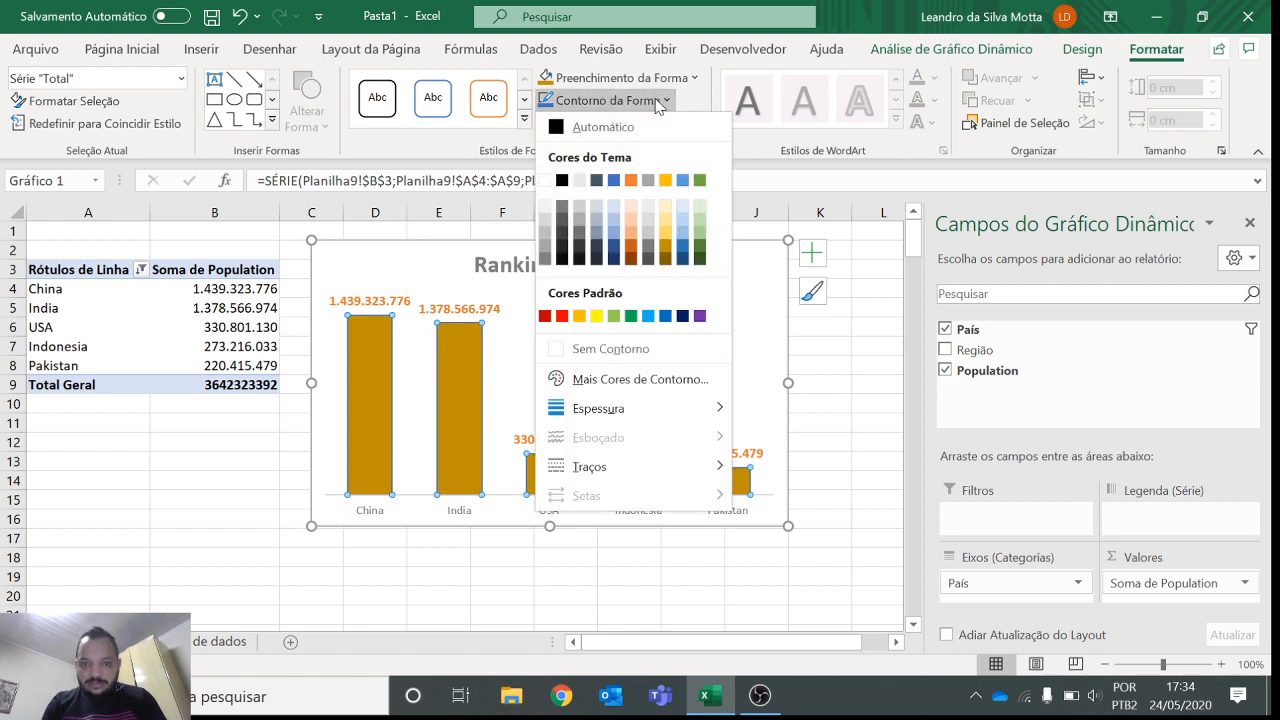
pyautogui.click(700, 181)
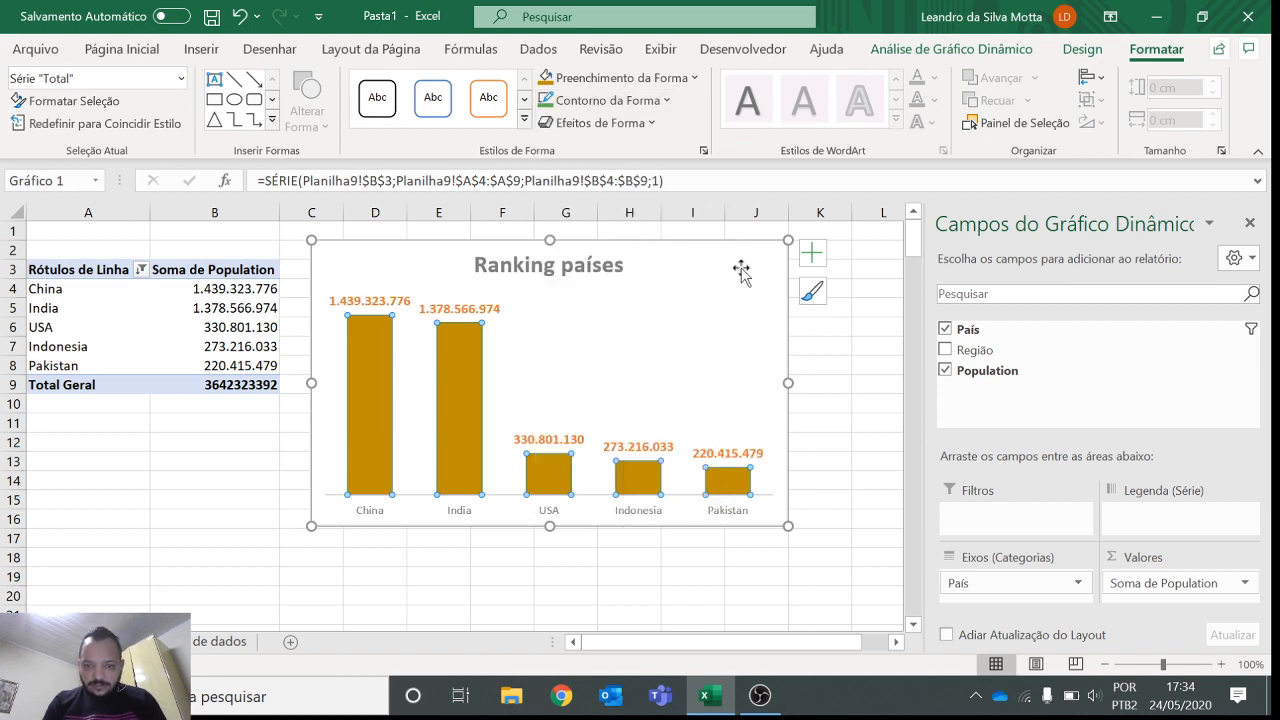
pyautogui.click(740, 270)
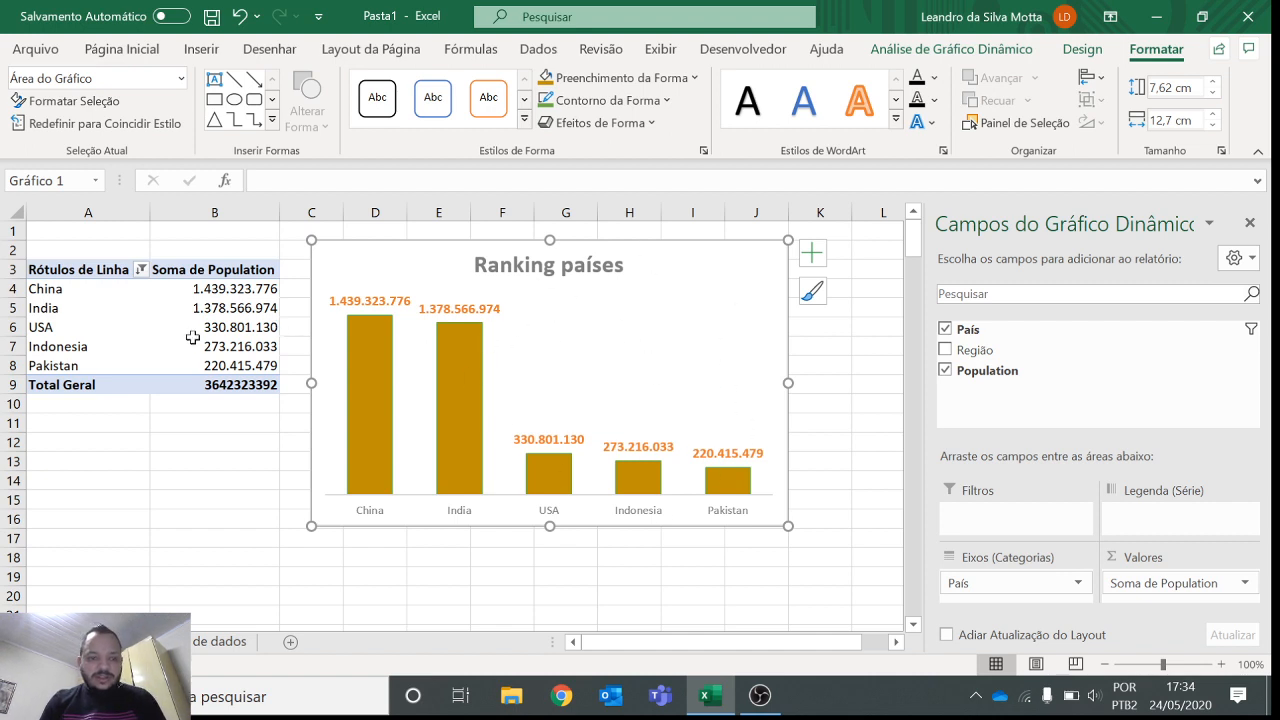
# - Change the pivot table's country value filter to show the top 10 items by Soma de Population
pyautogui.click(141, 272)
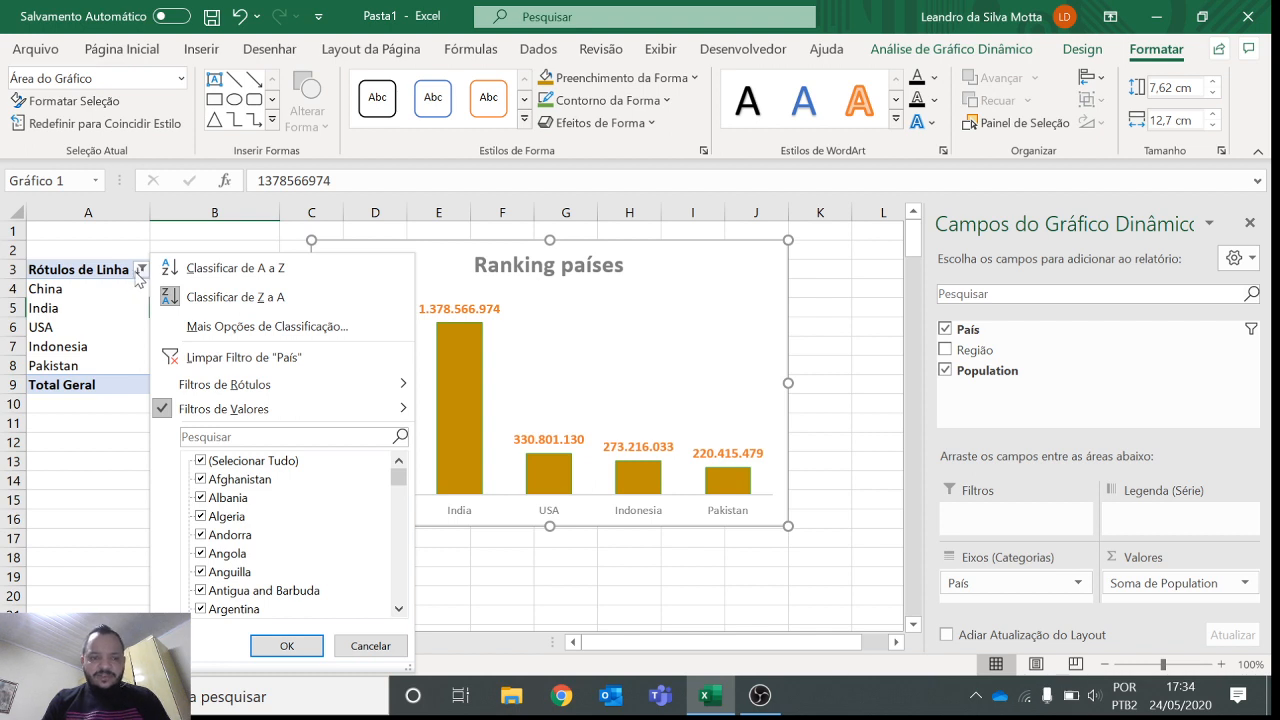
pyautogui.moveTo(222, 408)
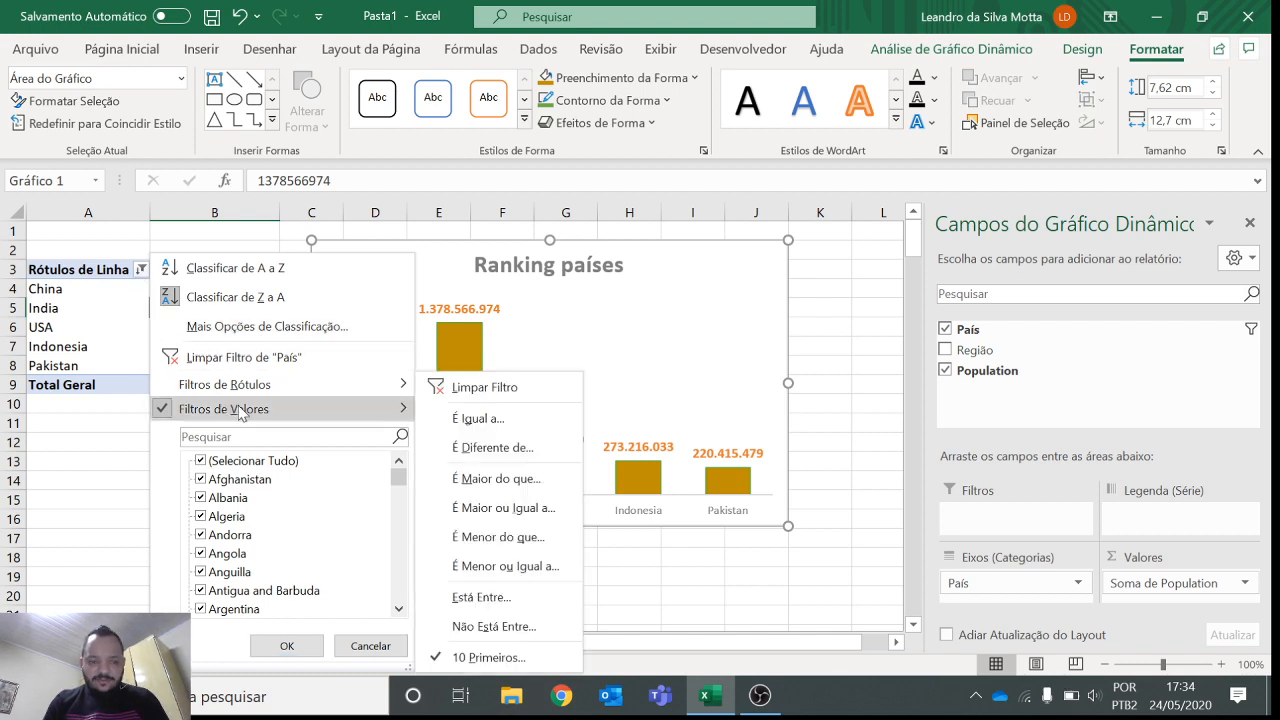
pyautogui.click(500, 659)
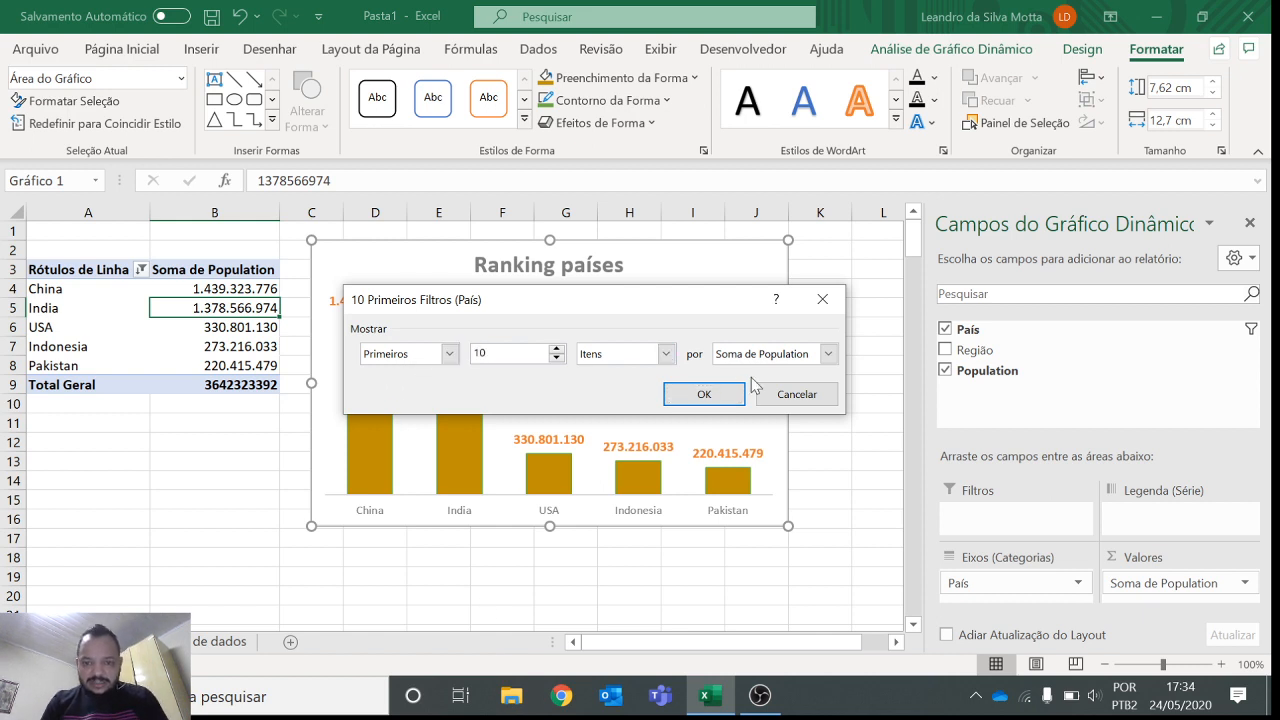
pyautogui.click(704, 394)
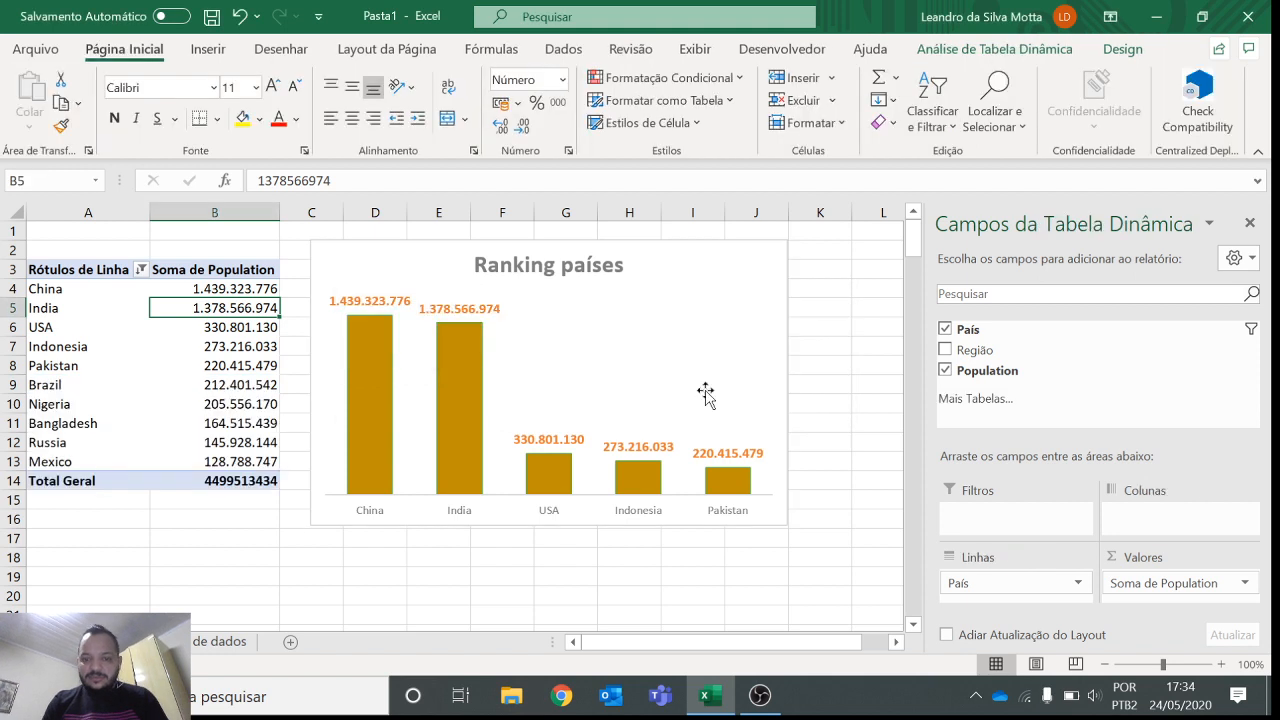
# - Close the pivot chart field list and widen the chart to about 21.15 cm
pyautogui.click(788, 377)
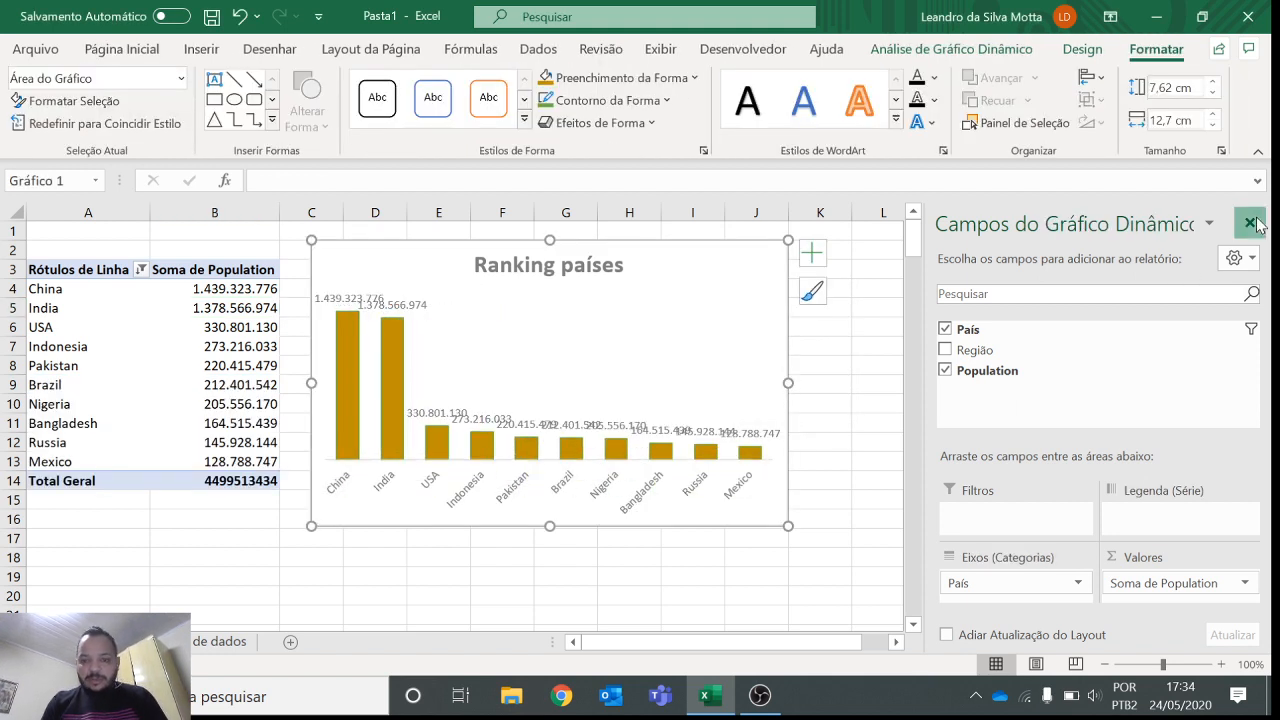
pyautogui.click(1251, 222)
pyautogui.moveTo(788, 385); pyautogui.dragTo(1104, 382)
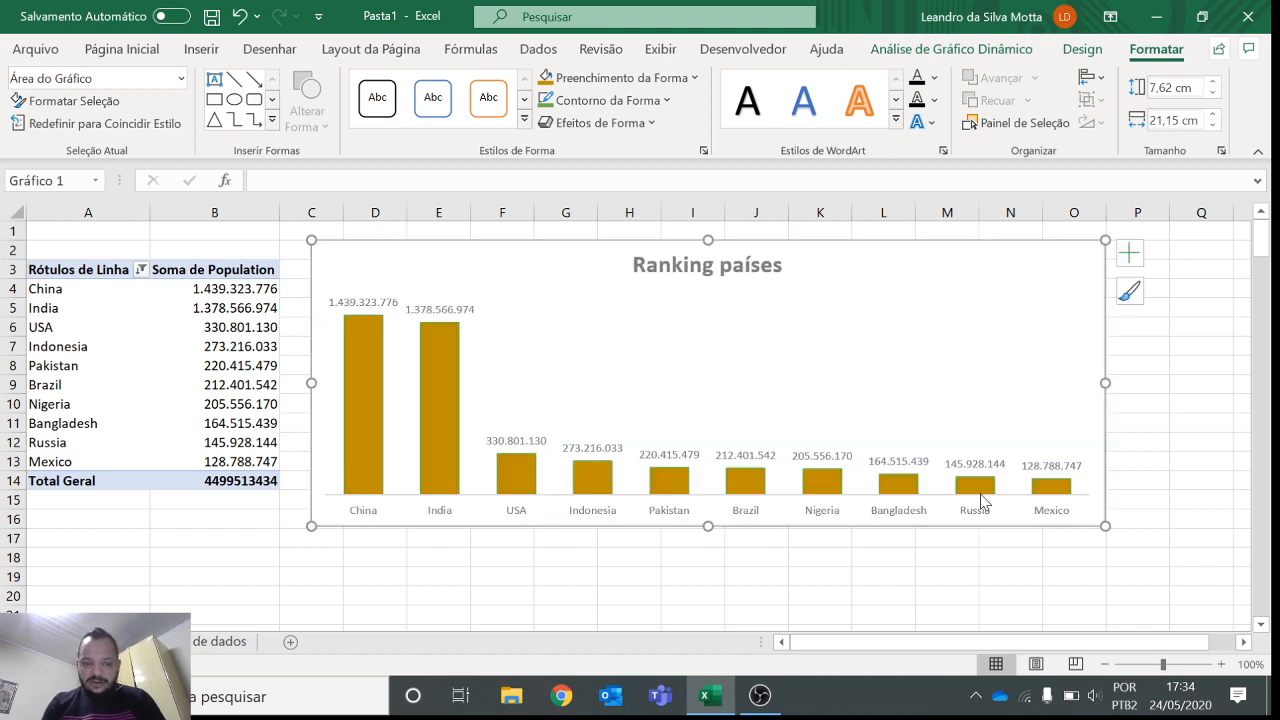
pyautogui.click(593, 594)
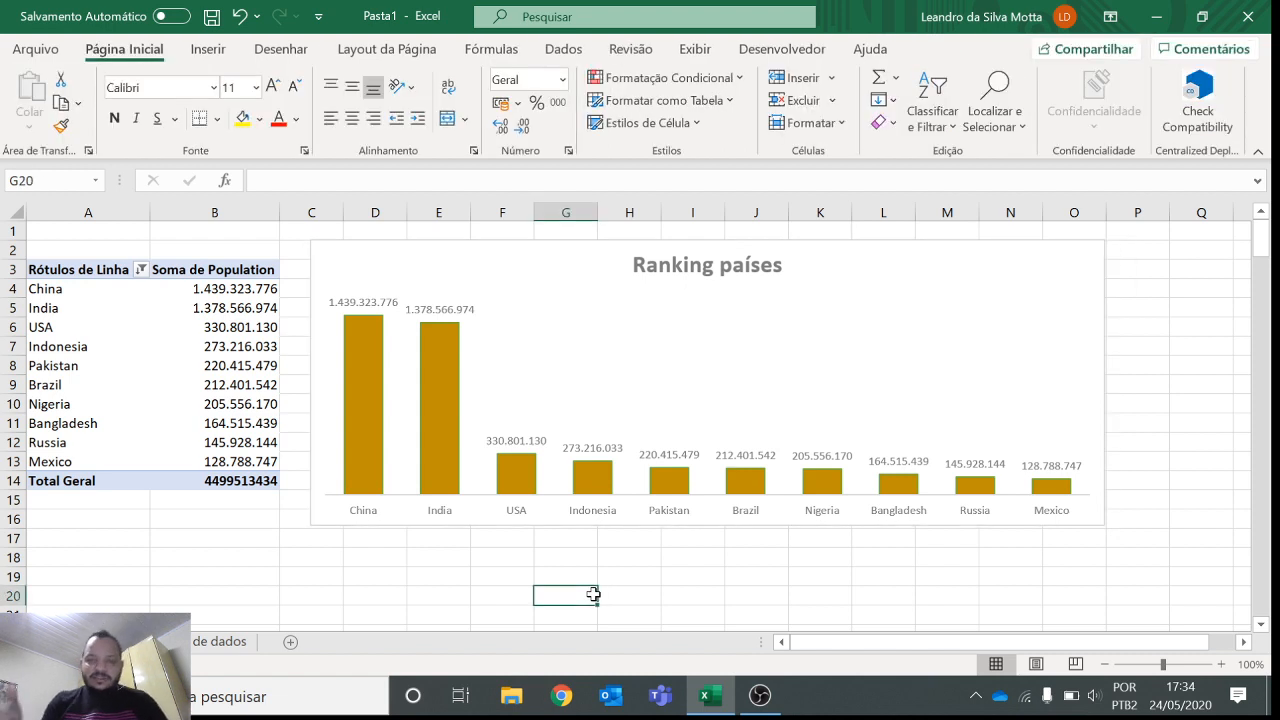